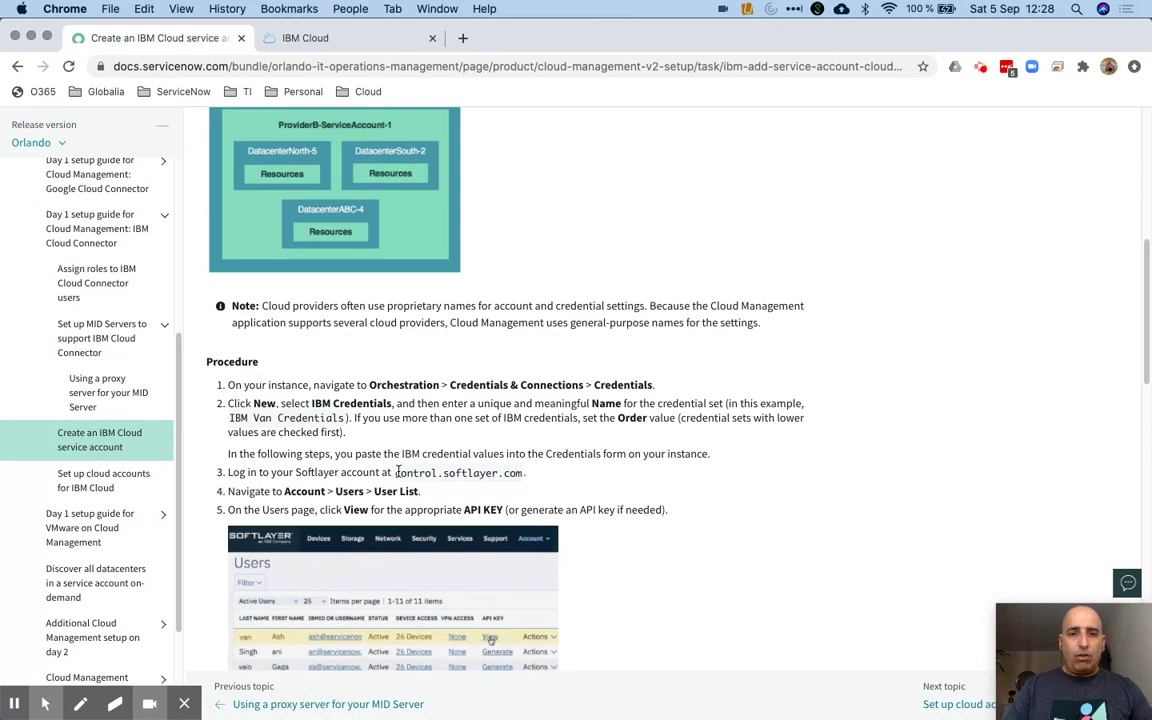
Copy control.softlayer.com from the docs and load it in a new browser tab
left_click_drag(395, 472, 521, 477)
key("super+c")
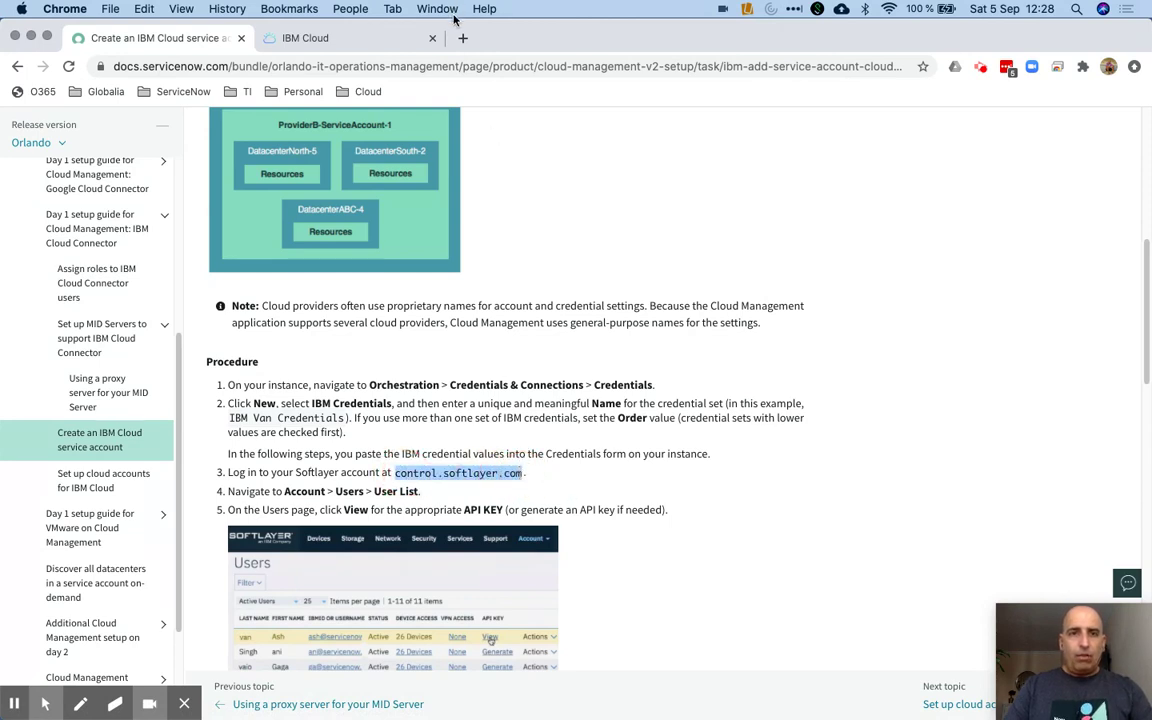
left_click(461, 38)
key("super+v")
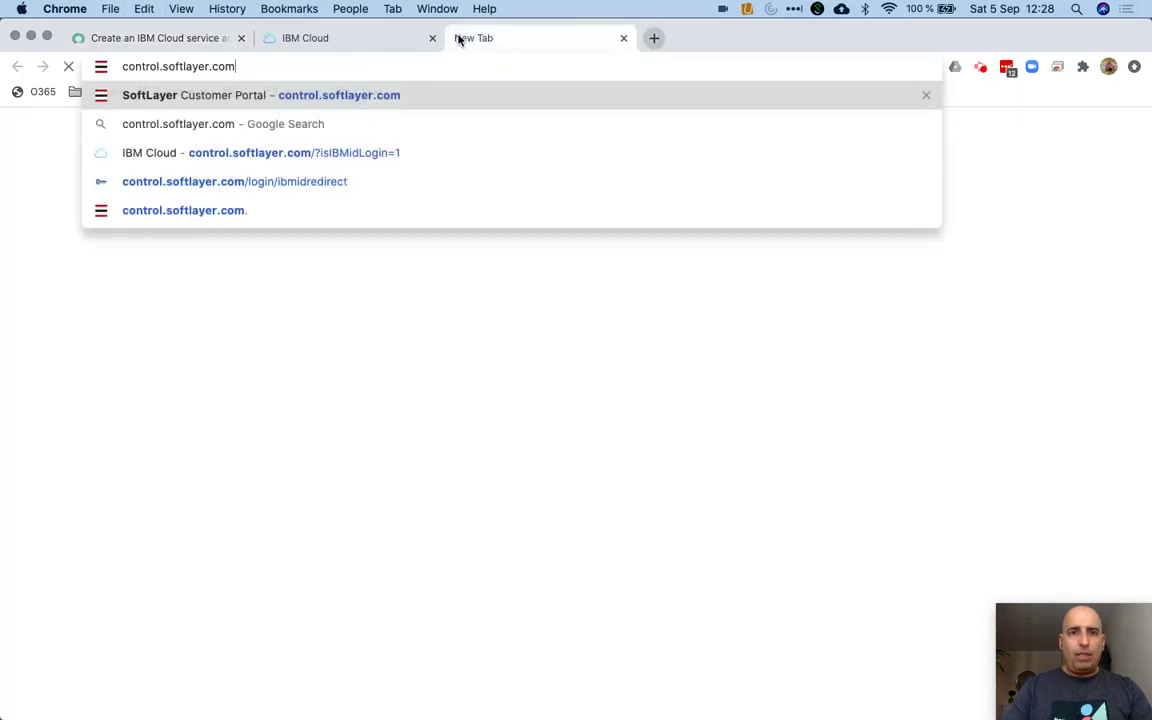
key("Return")
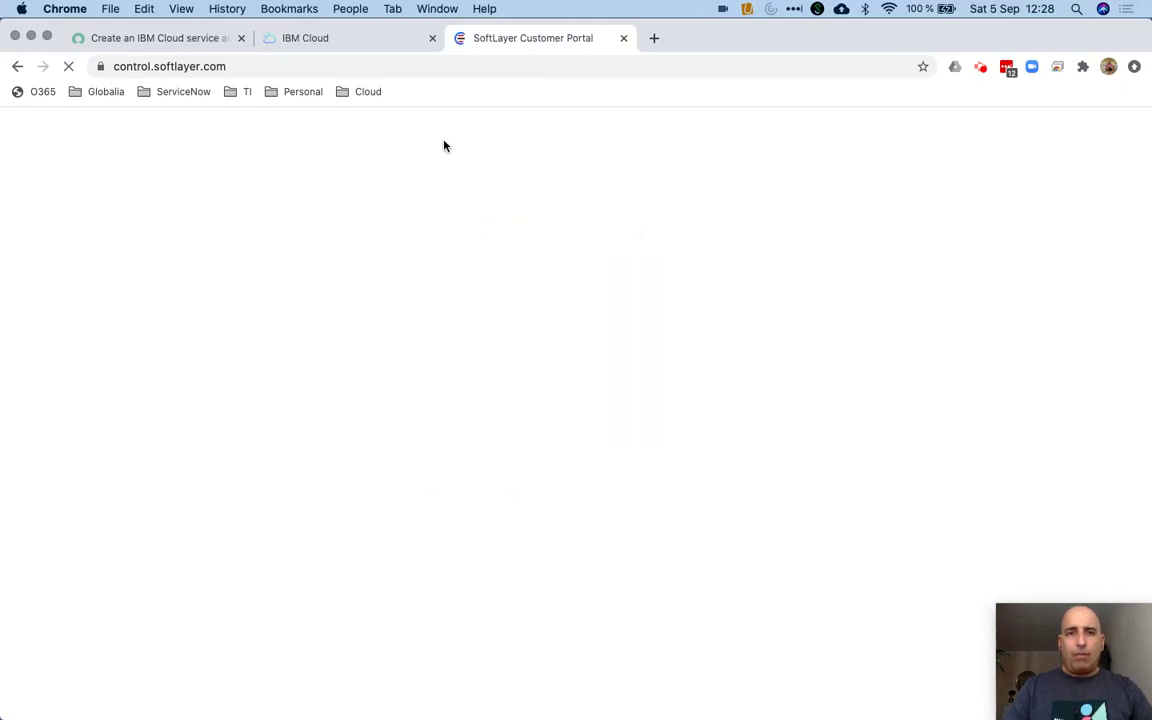
Return to the ServiceNow Docs tab and review the procedure steps
left_click(190, 40)
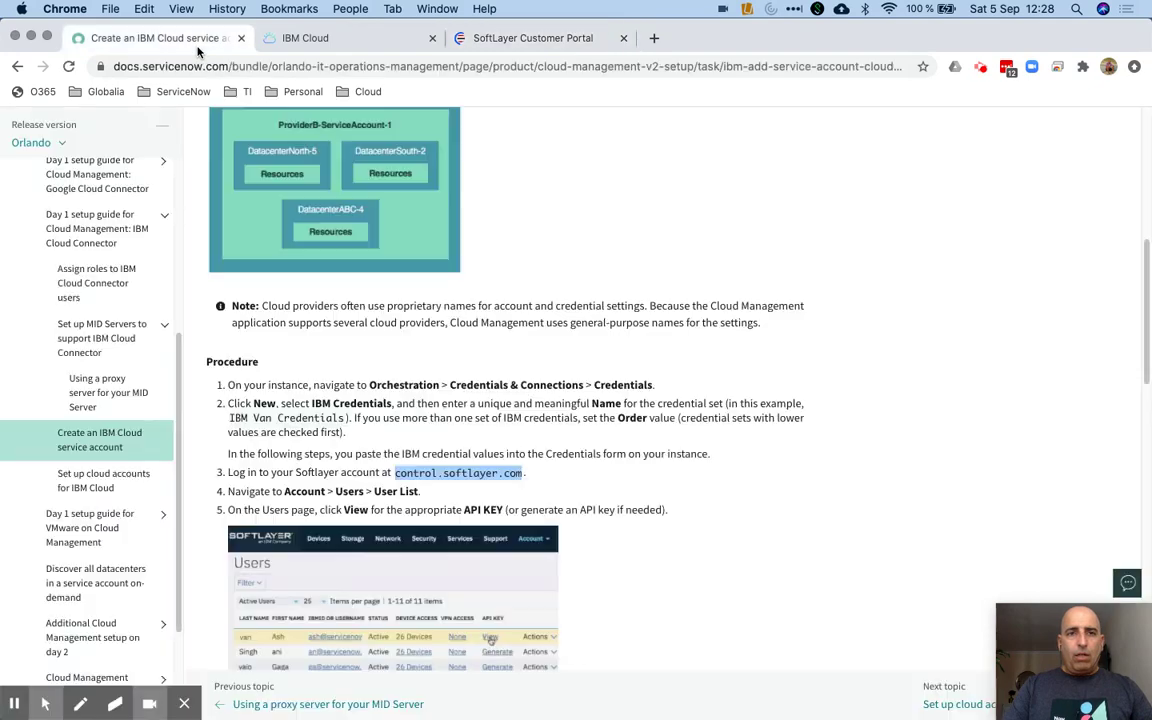
scroll(438, 466, "down", 10)
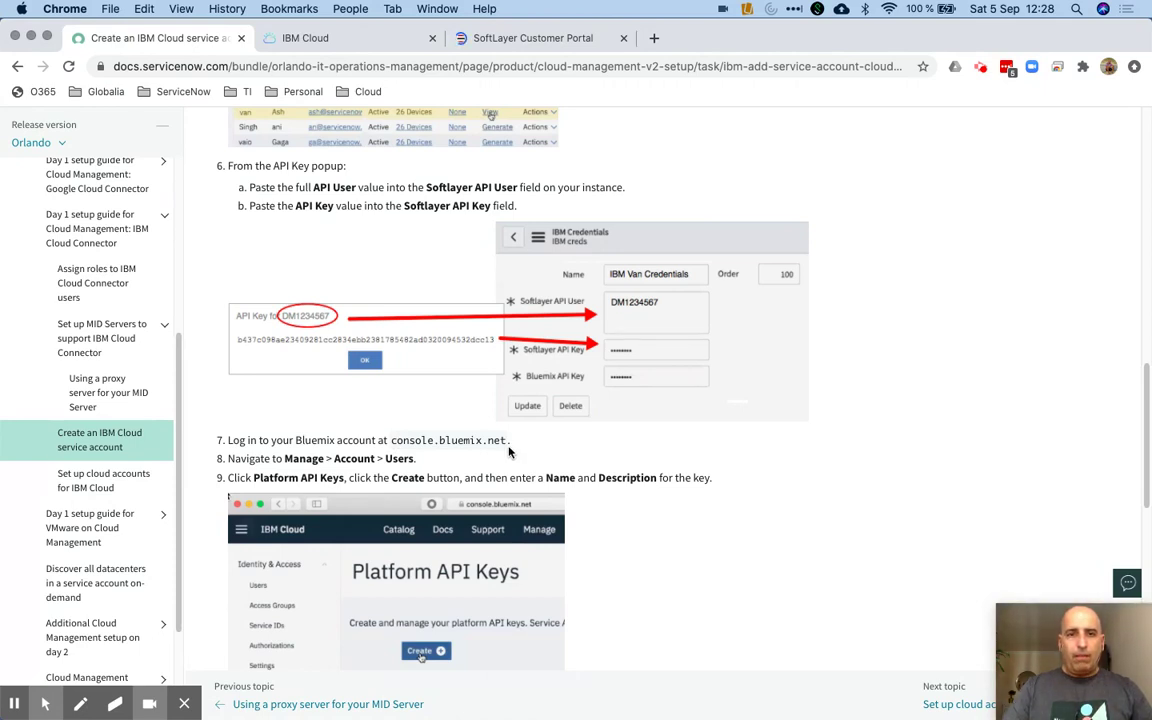
scroll(370, 231, "up", 2)
scroll(370, 231, "up", 1)
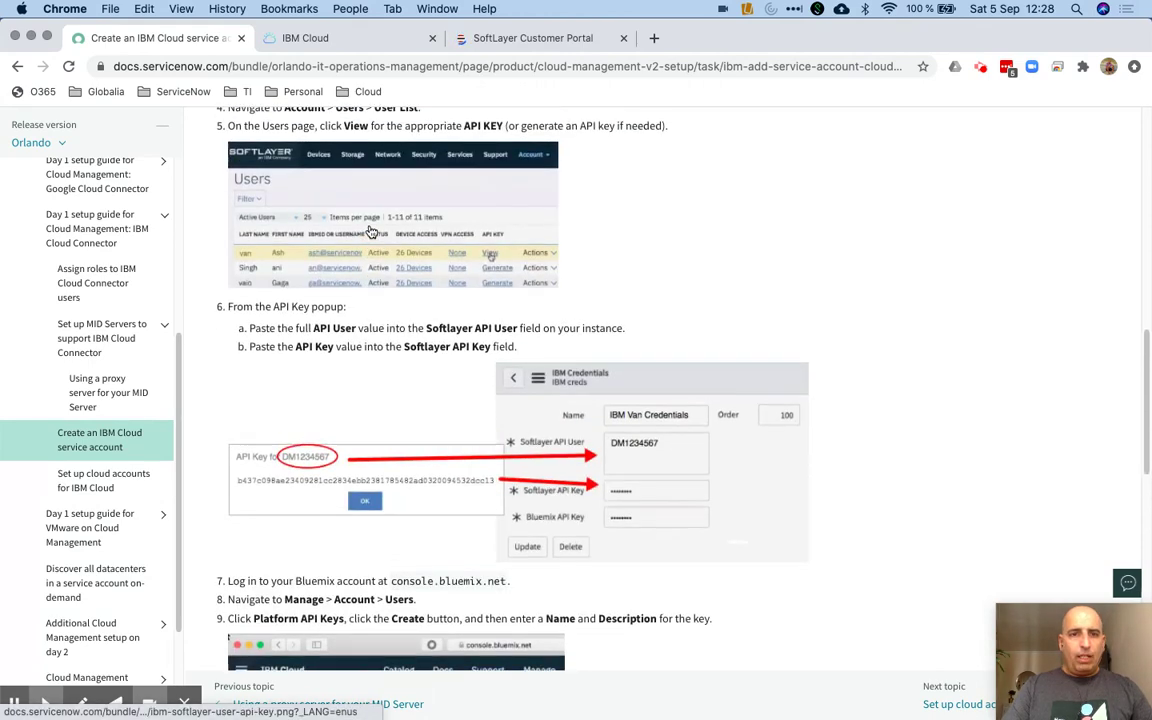
scroll(320, 175, "up", 3)
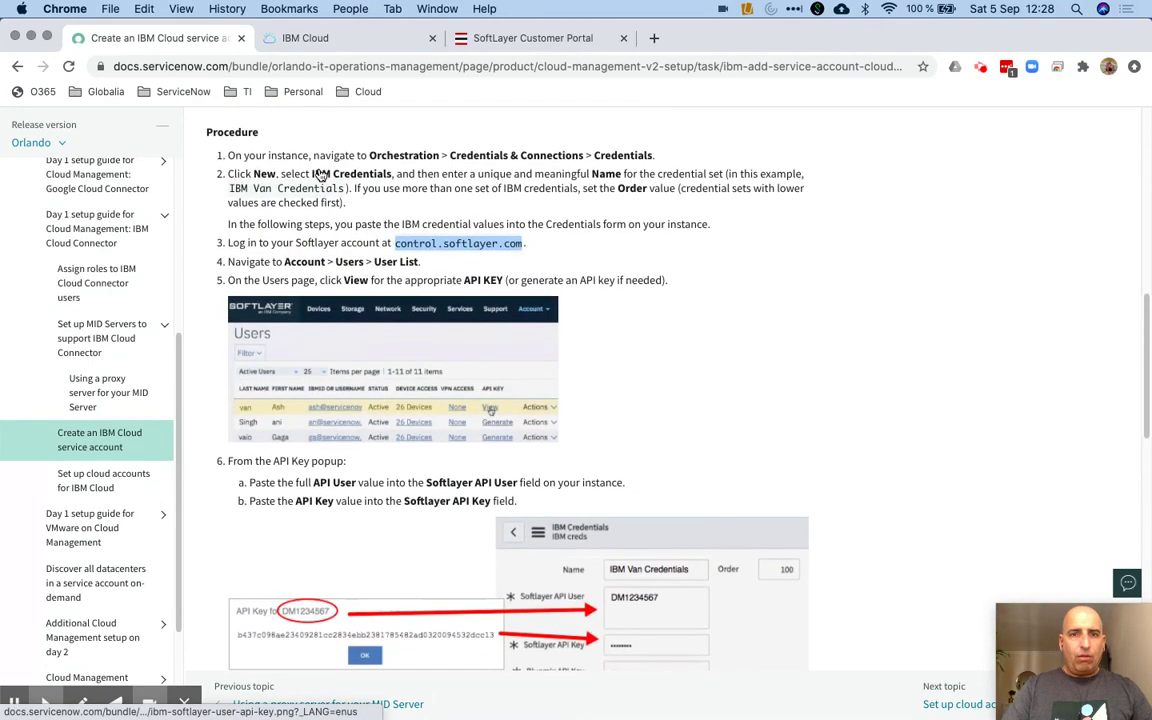
Sign in to the SoftLayer portal with saved credentials via IBMid and continue to IBM Cloud
left_click(478, 40)
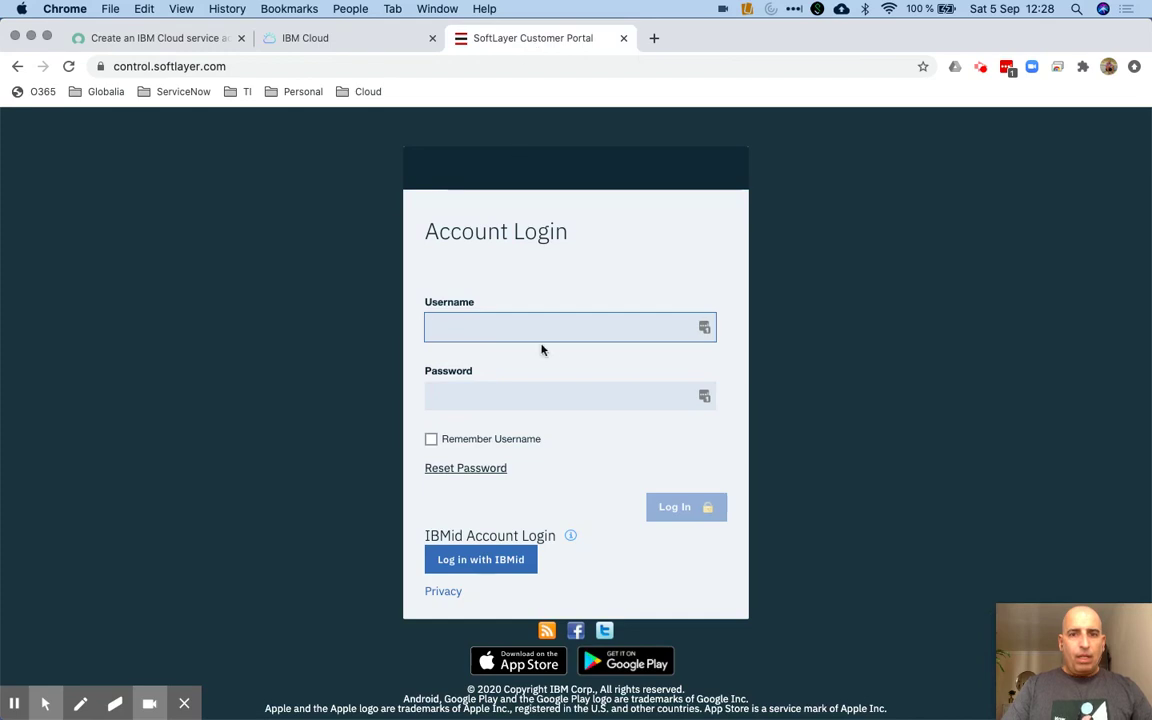
left_click(705, 327)
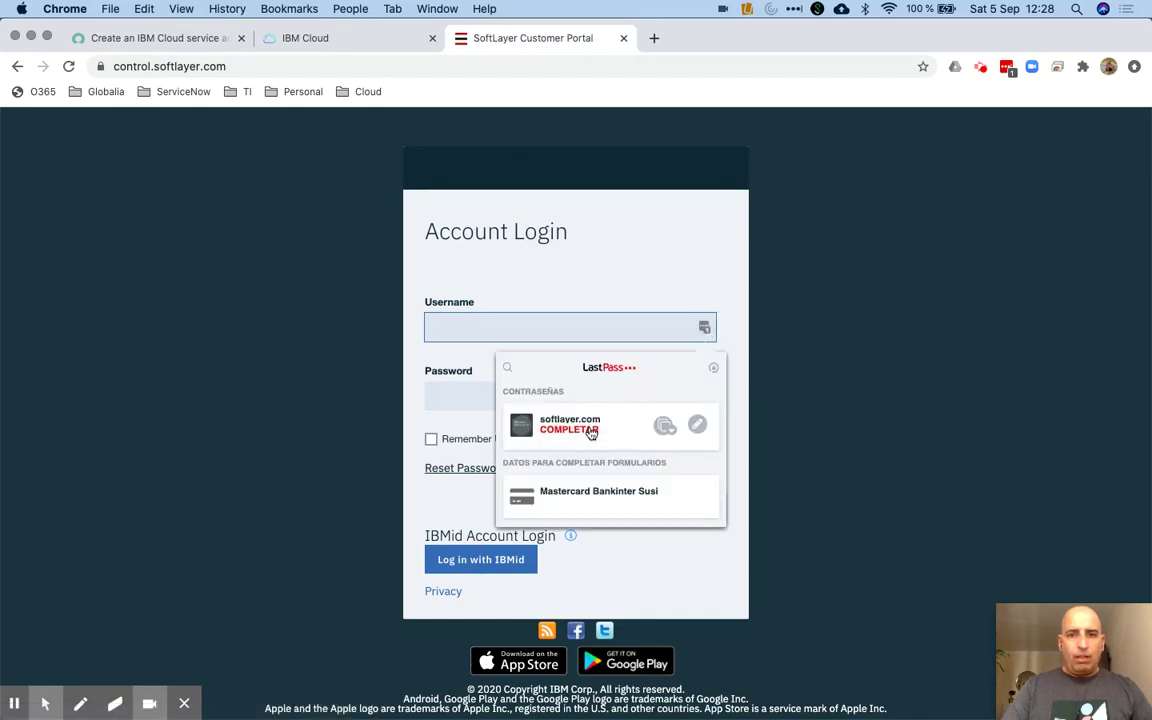
left_click(589, 432)
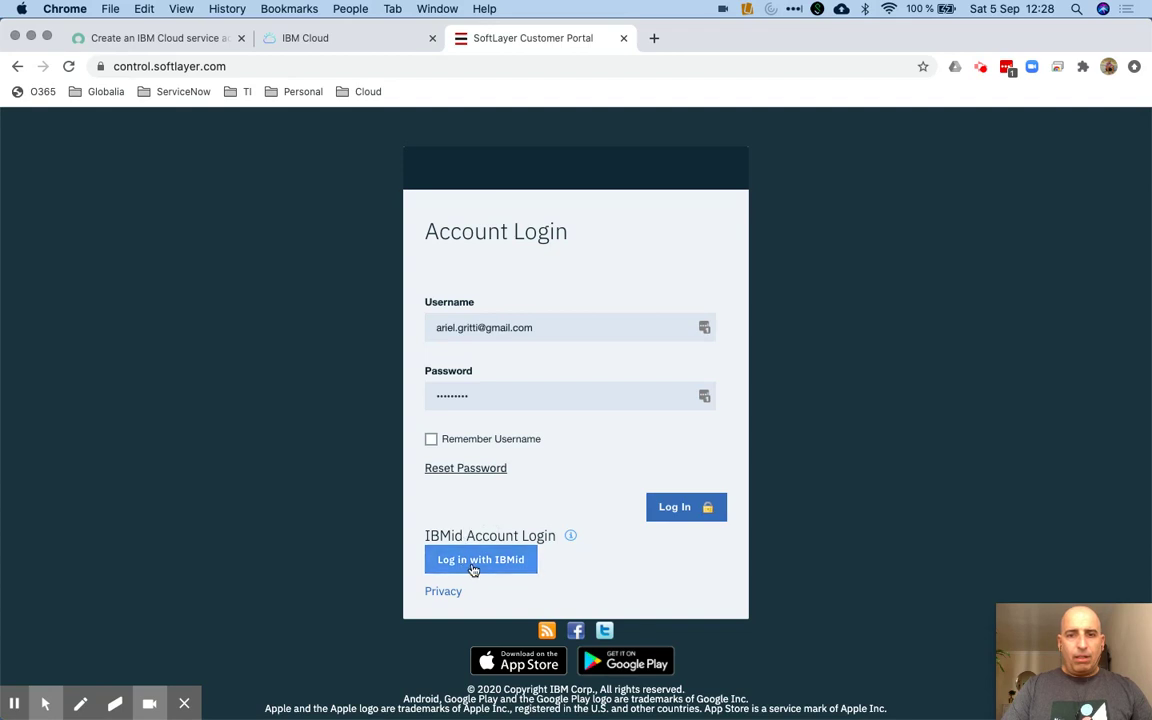
left_click(474, 568)
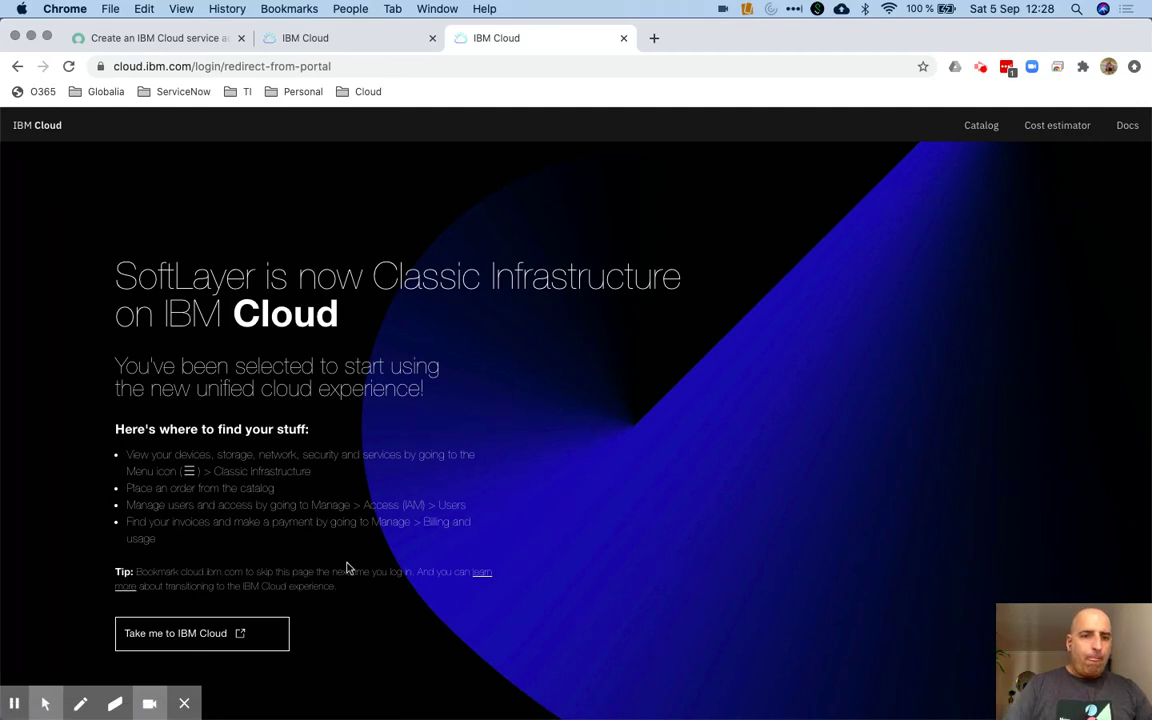
left_click(200, 639)
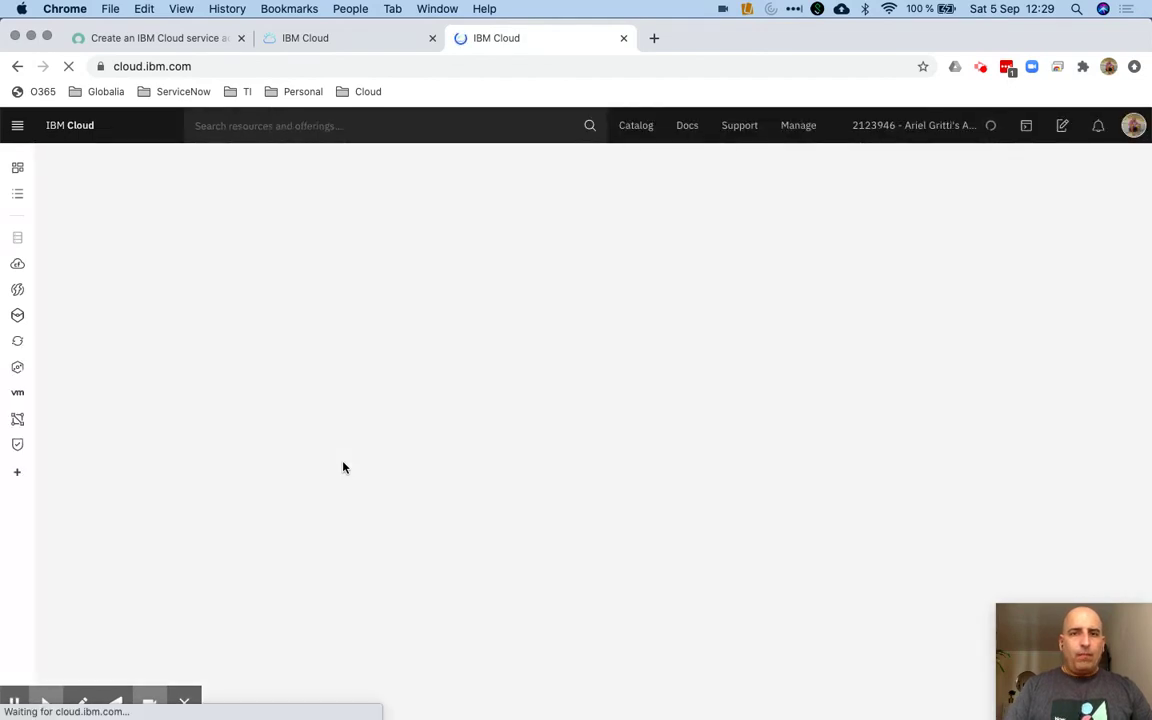
left_click(150, 44)
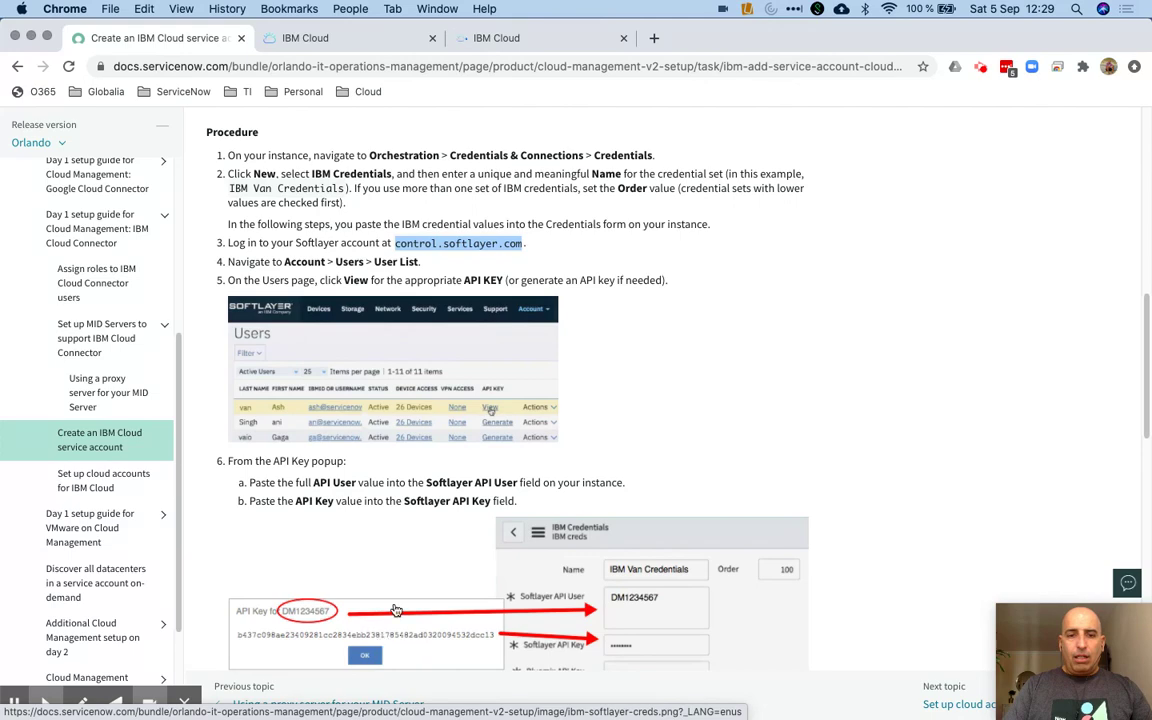
Go to Manage > Access (IAM) in IBM Cloud and show the Users list
left_click(532, 38)
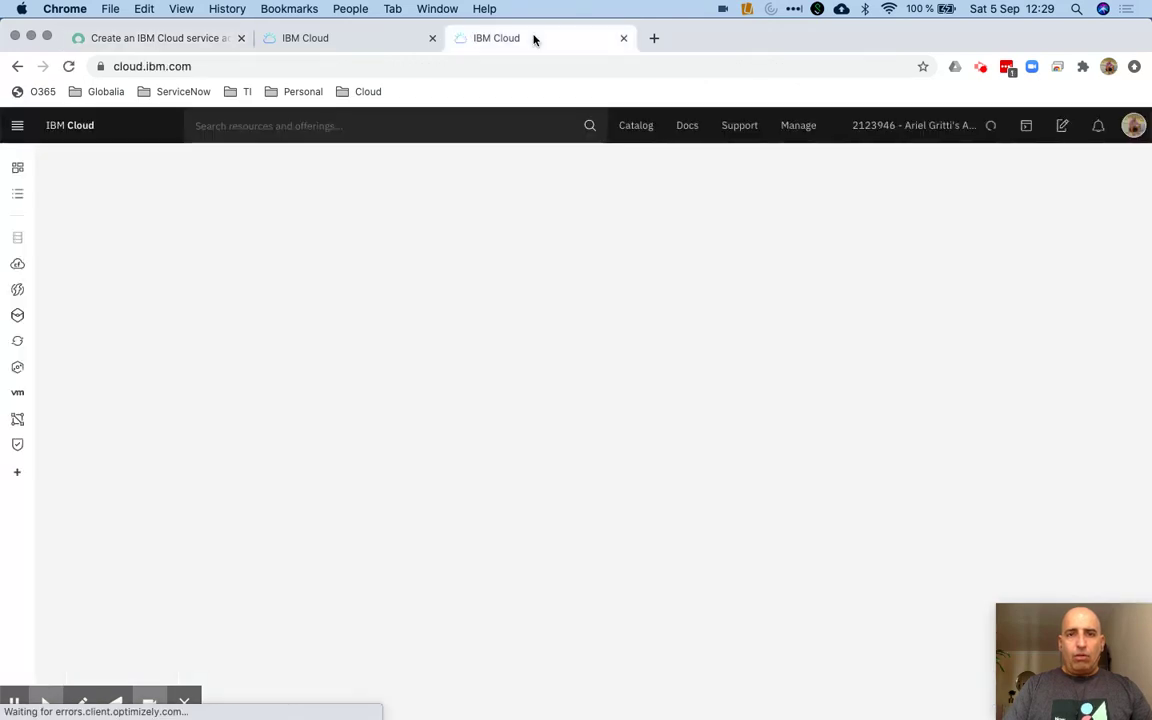
left_click(806, 134)
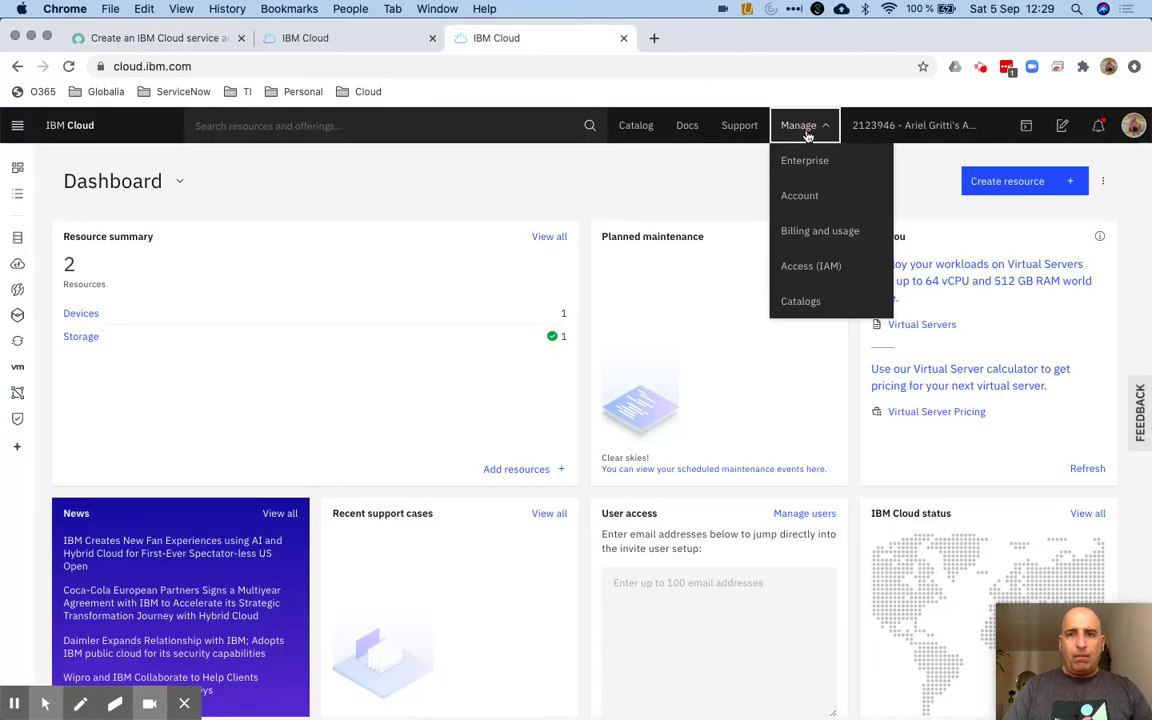
left_click(820, 270)
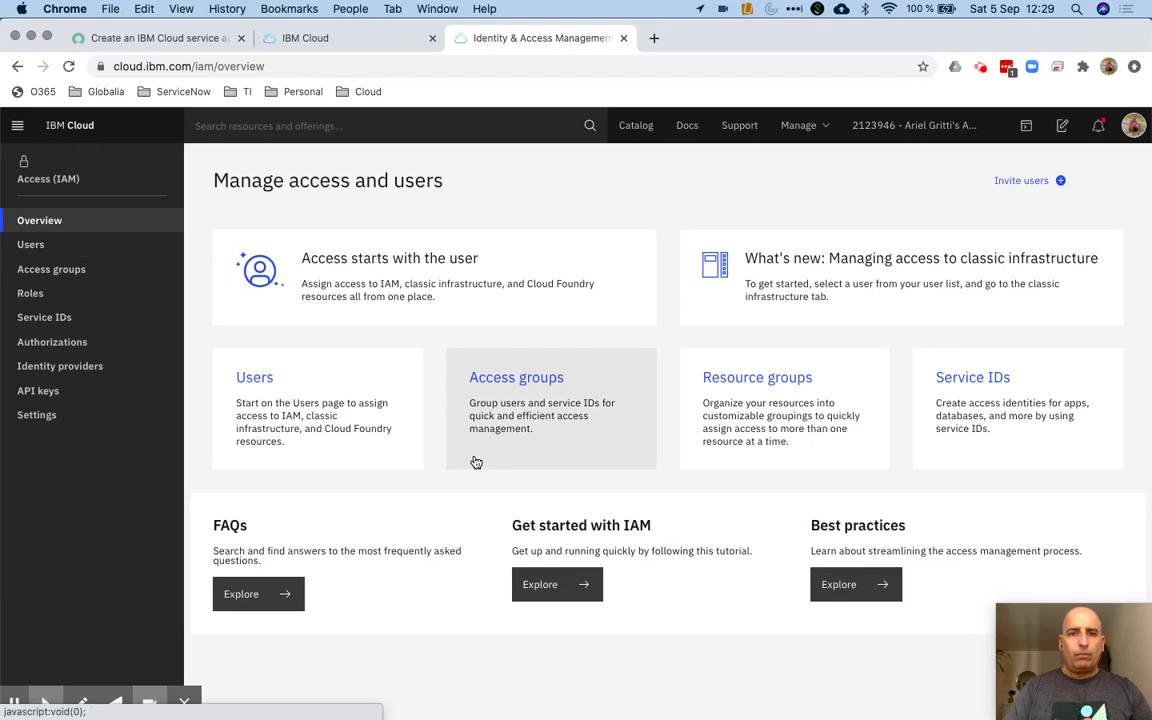
left_click(258, 379)
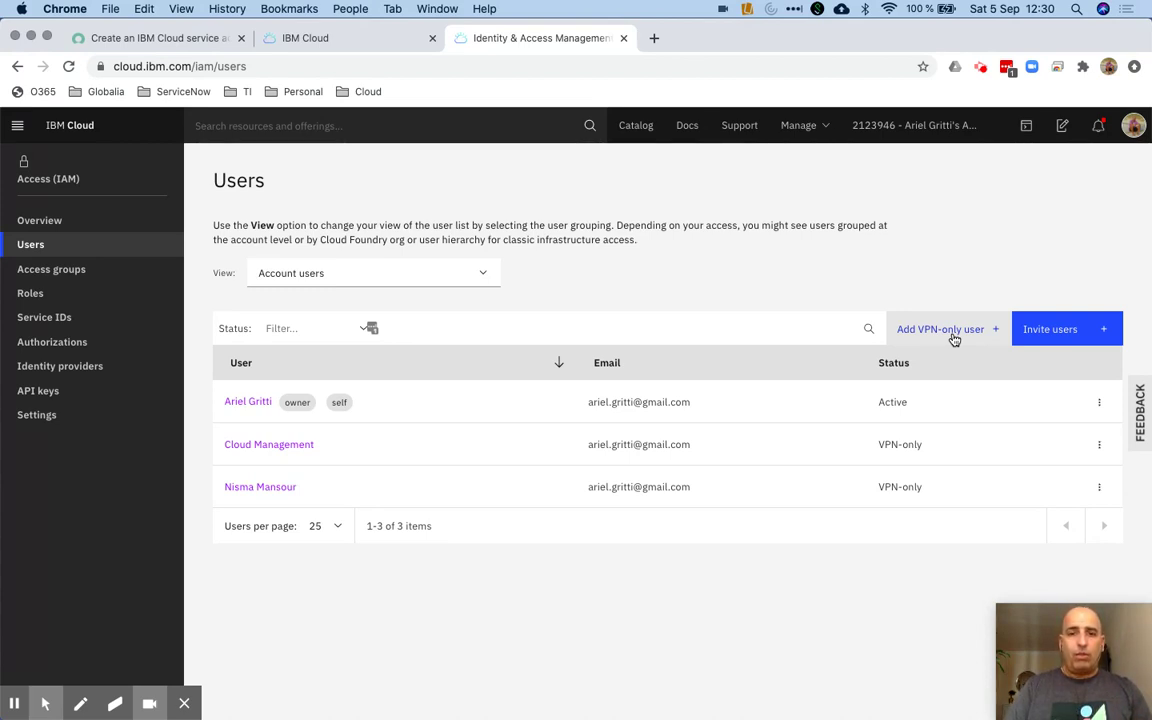
Add VPN-only user SN Video with VPN user name snvideo, an email address and a VPN password
left_click(954, 340)
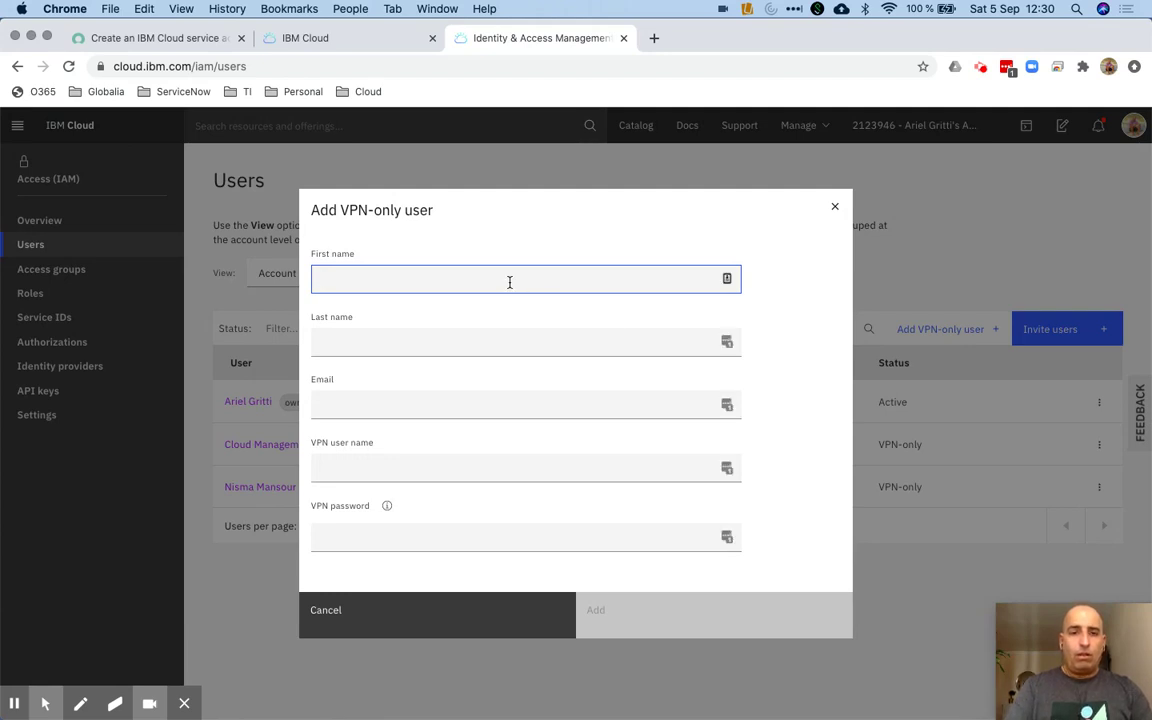
type("sn")
key("BackSpace")
key("BackSpace")
type("SN")
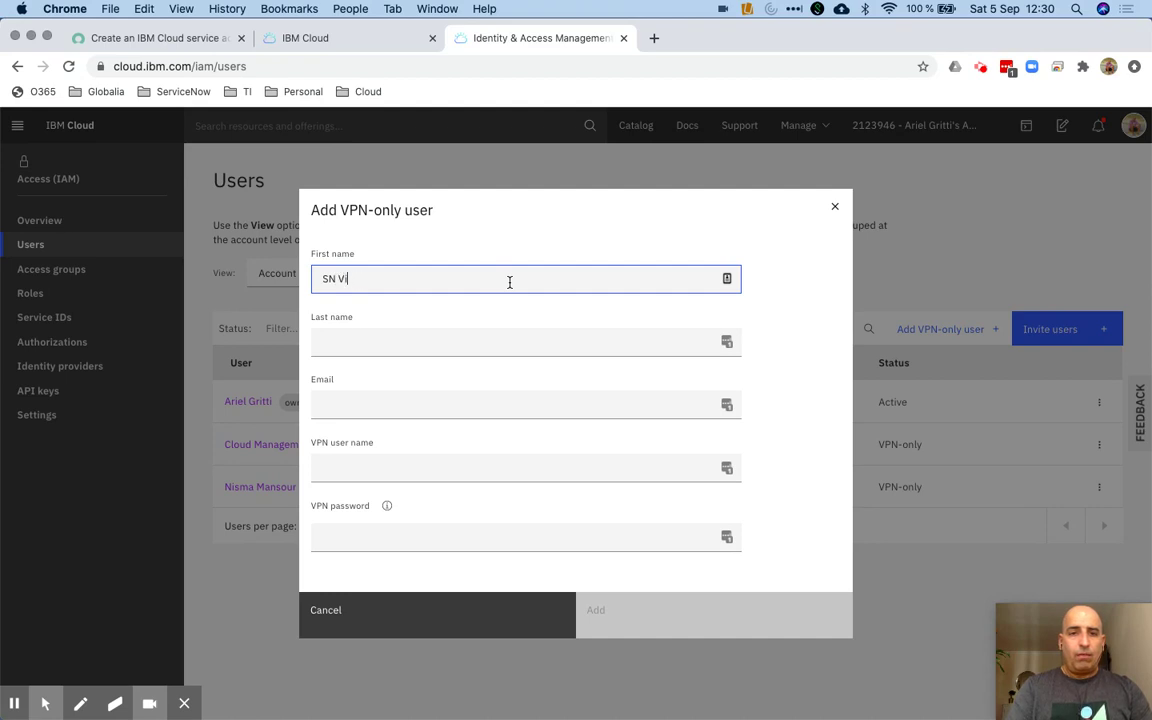
key("BackSpace")
key("Tab")
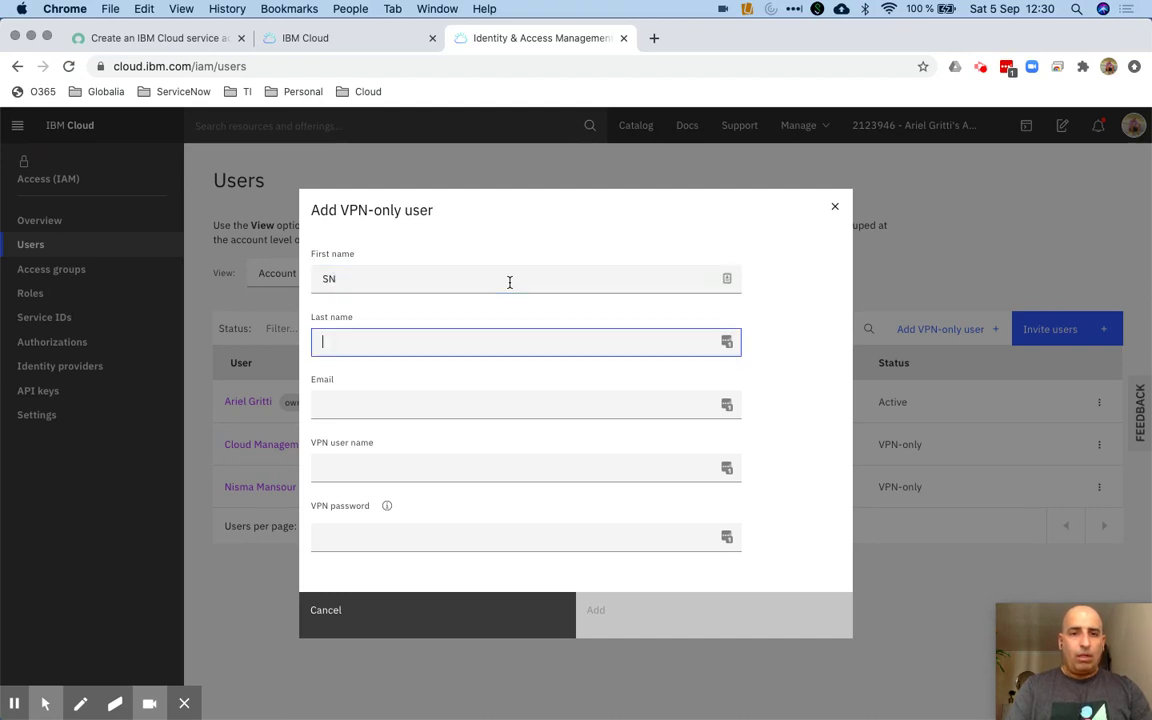
left_click(437, 409)
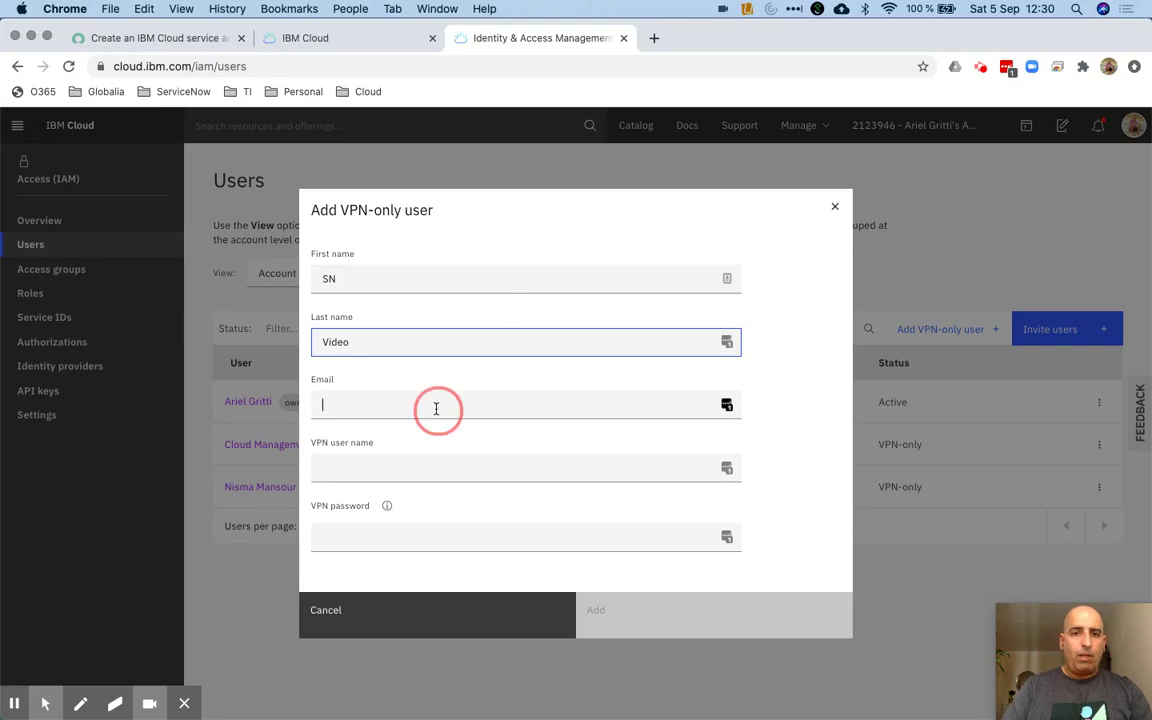
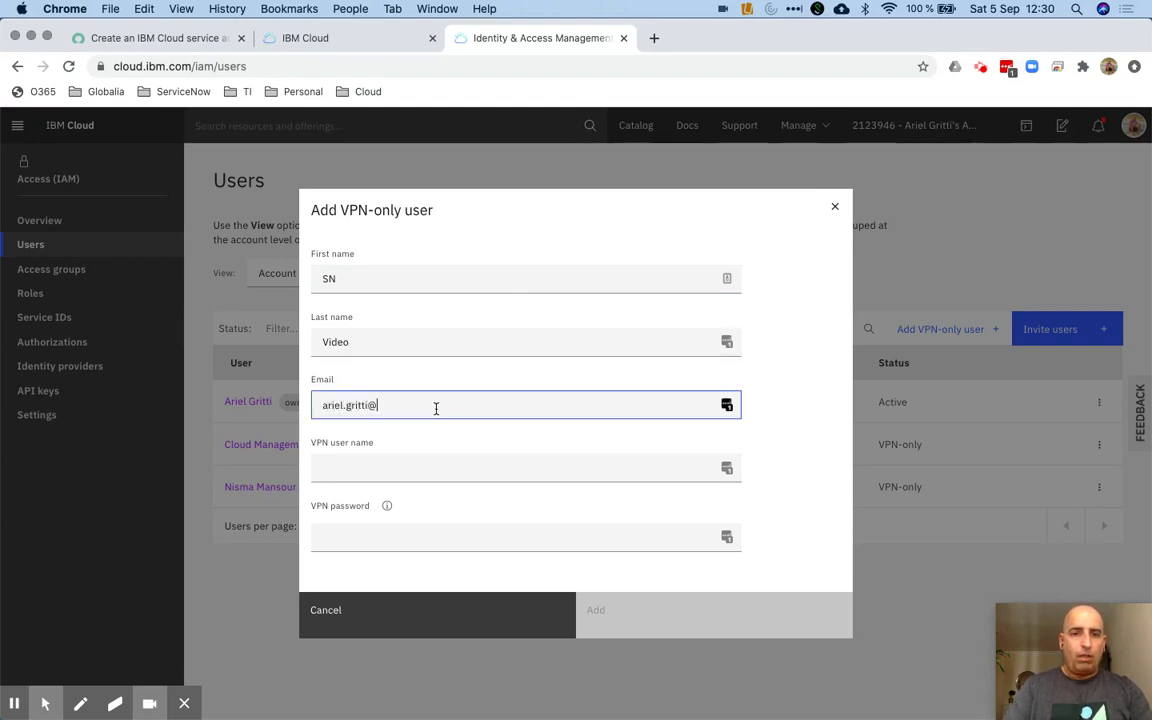
key("Tab")
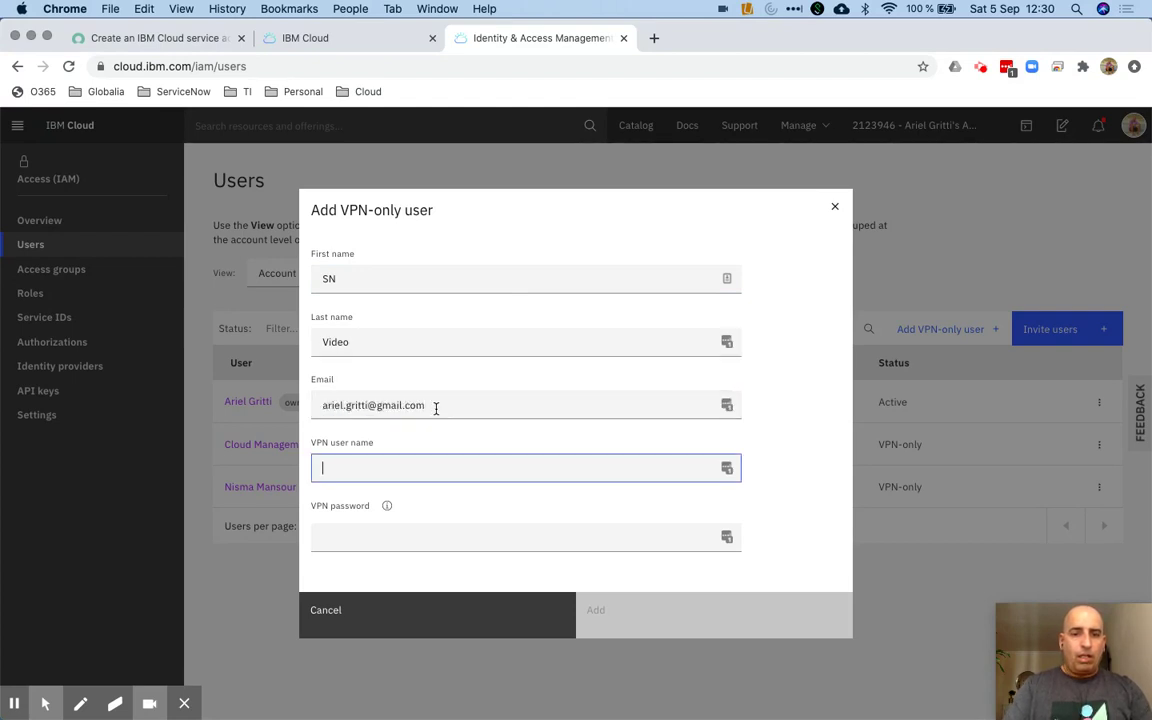
type("snvideo")
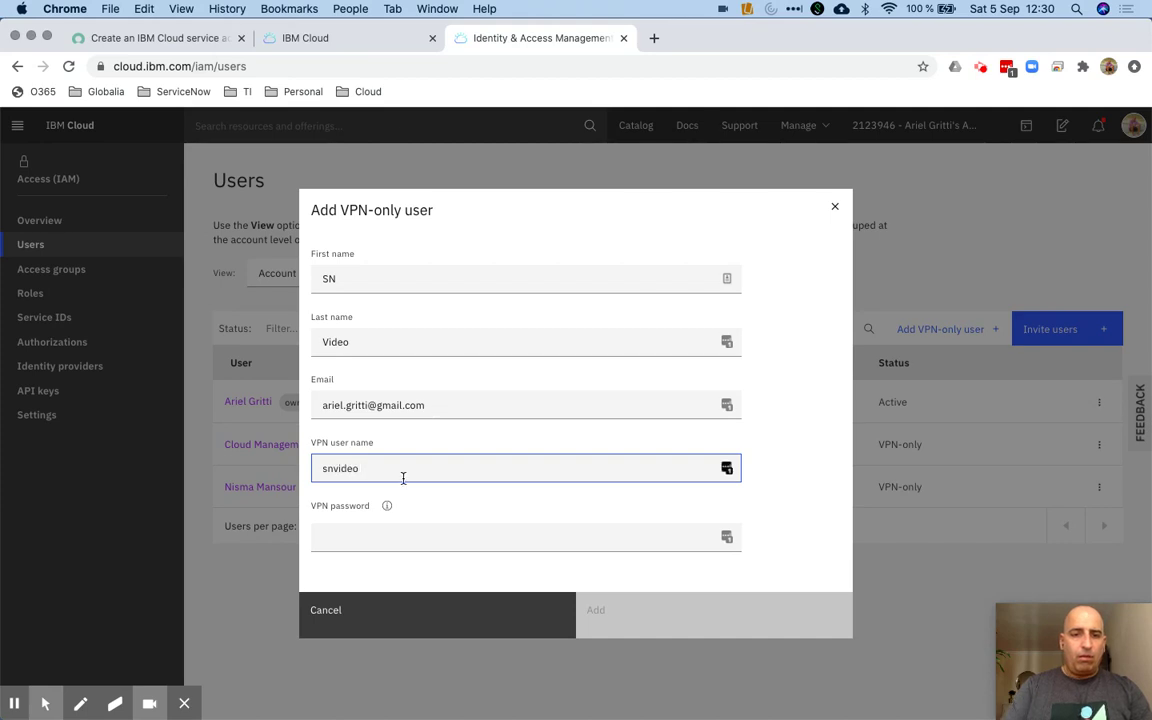
left_click(376, 540)
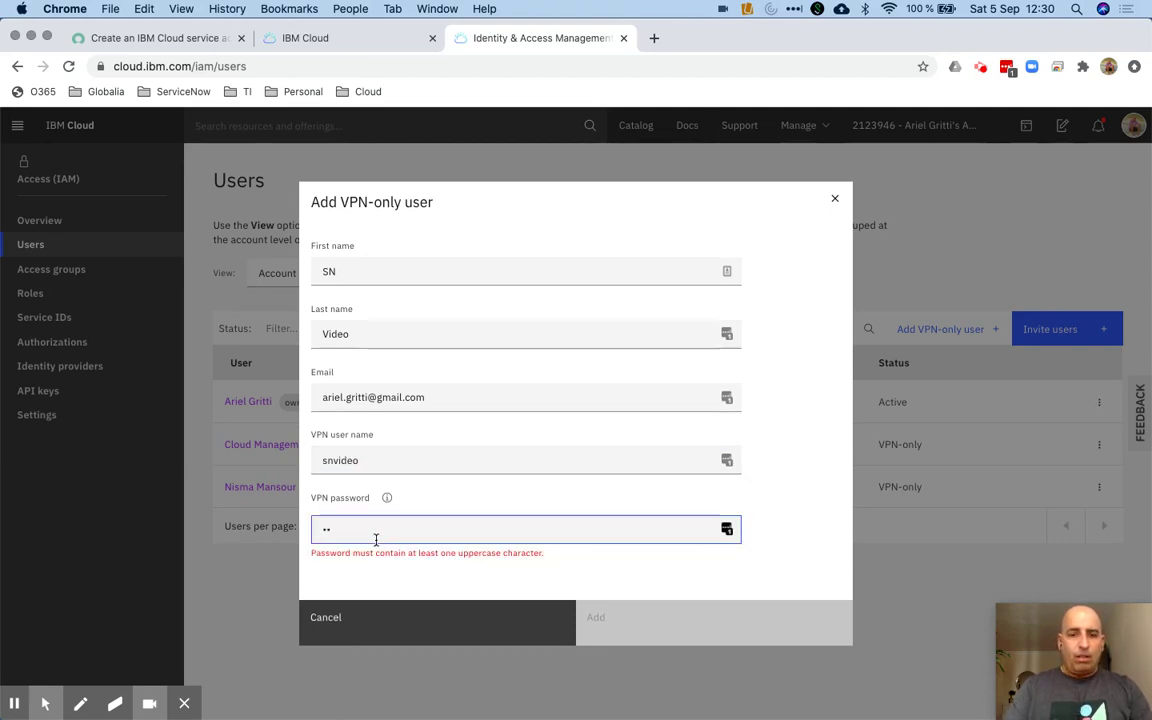
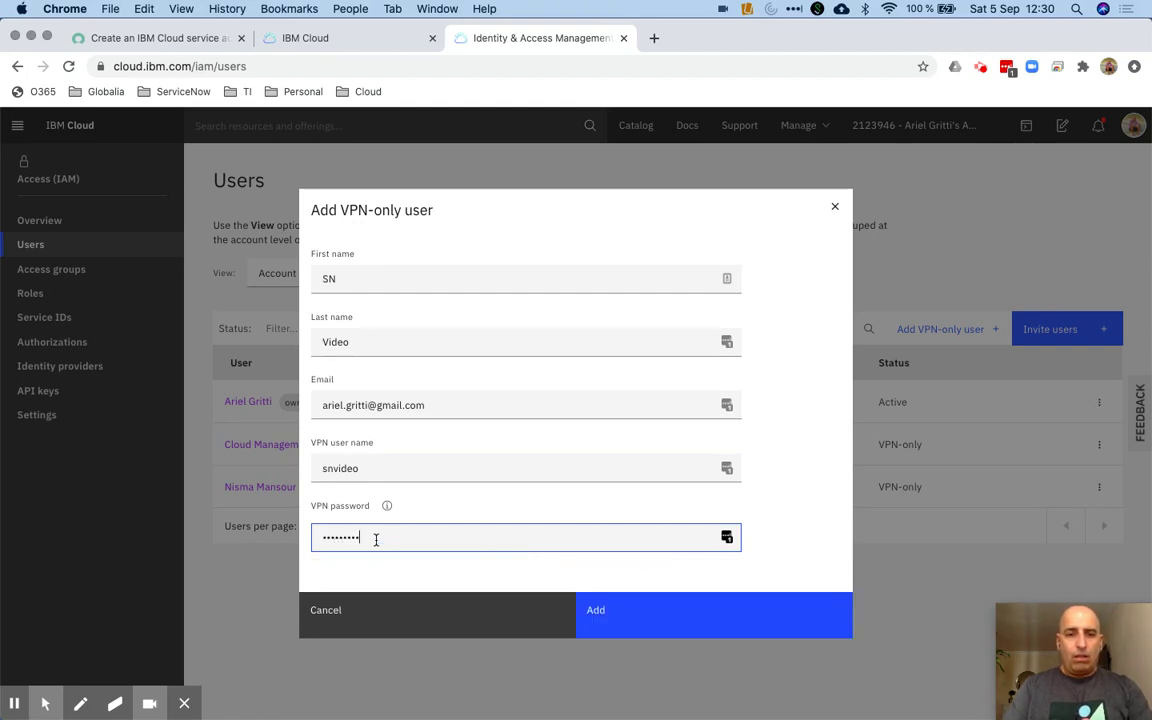
left_click(621, 617)
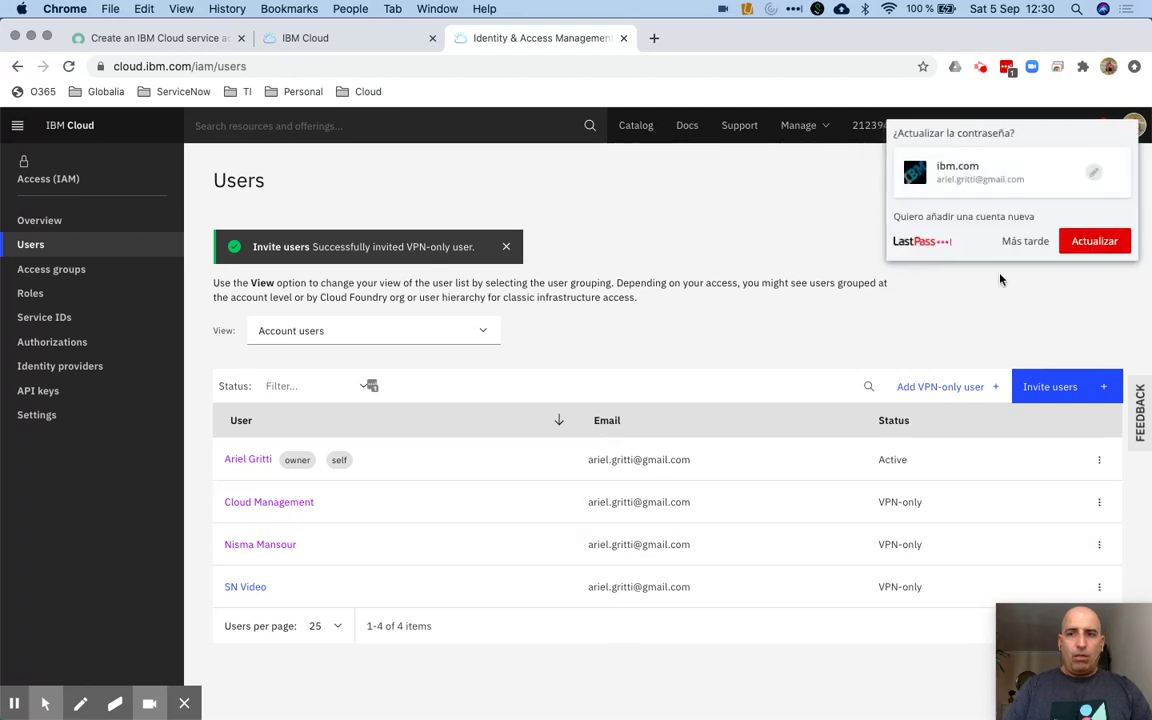
Open SN Video's details, create a classic infrastructure API key and download it as JSON
left_click(1028, 245)
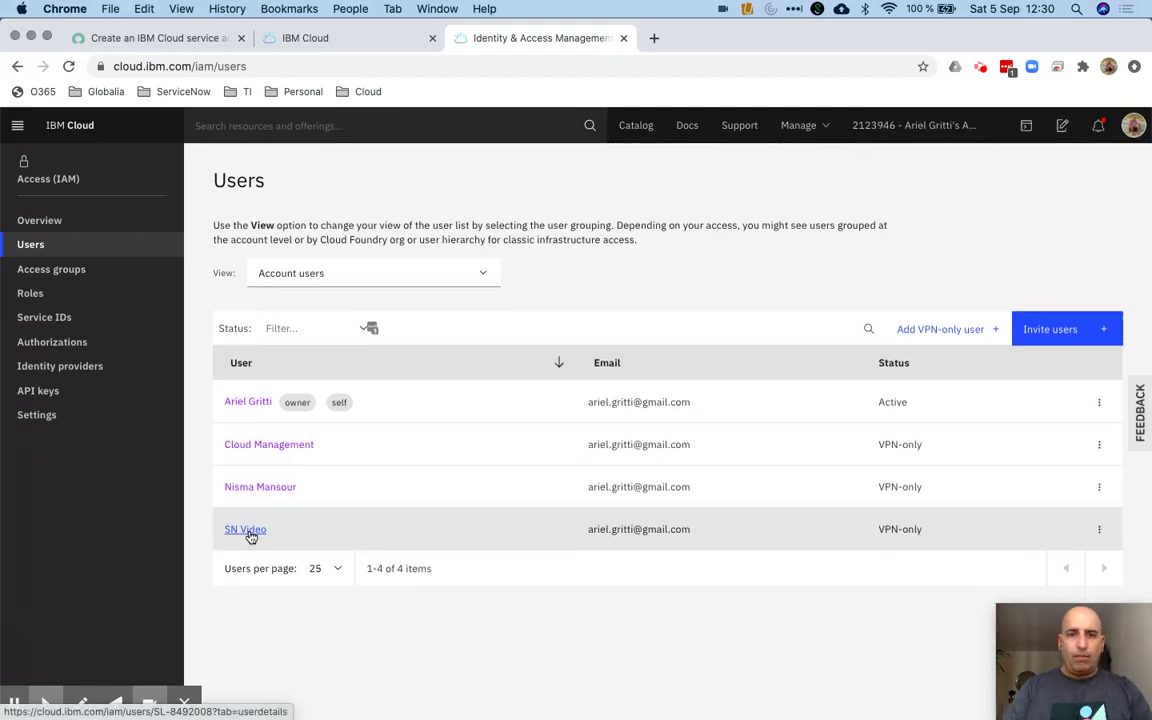
left_click(246, 530)
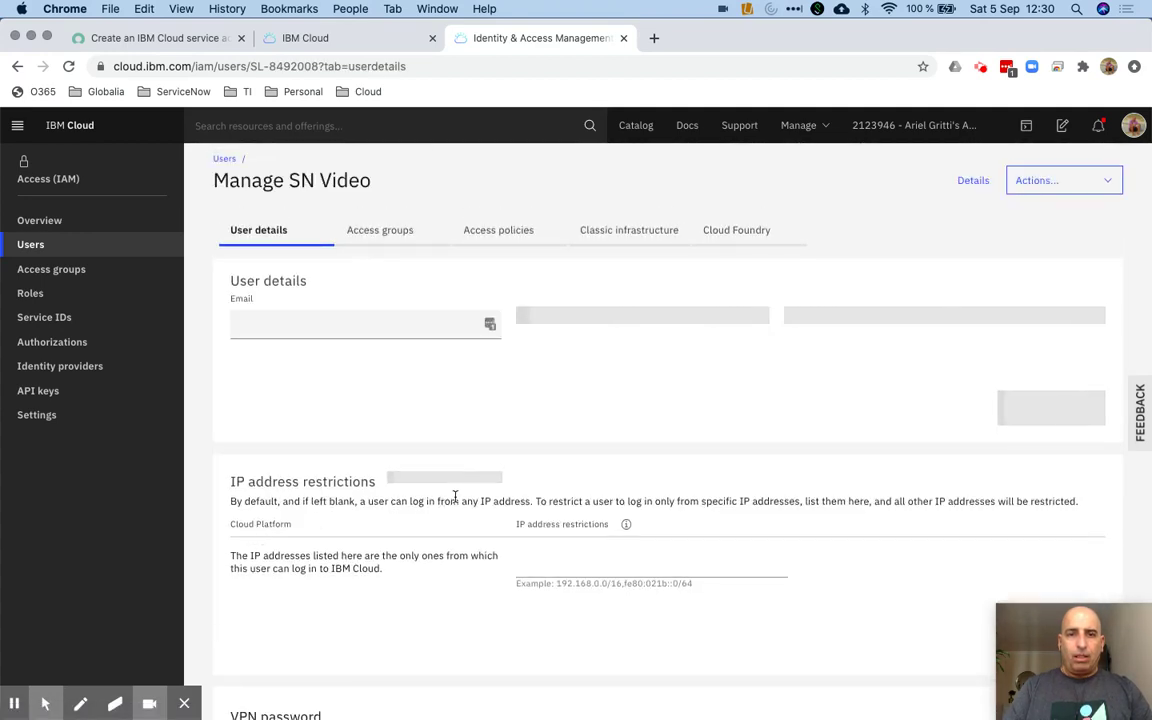
scroll(455, 500, "down", 5)
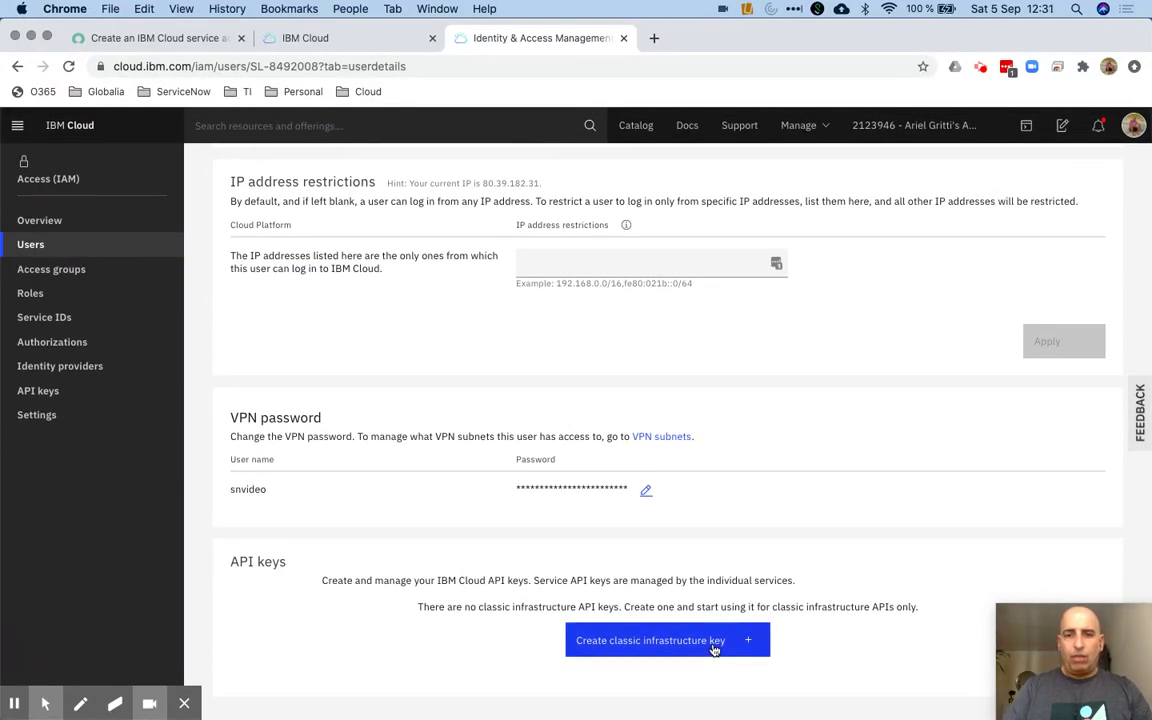
left_click(714, 649)
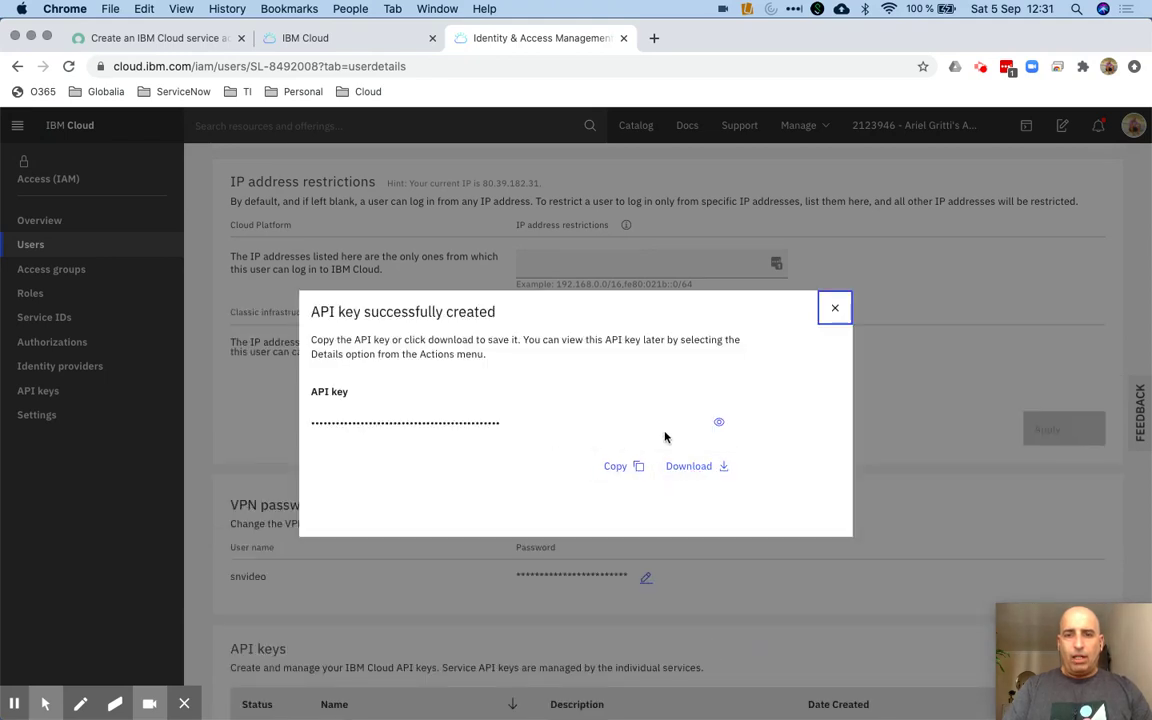
left_click(701, 469)
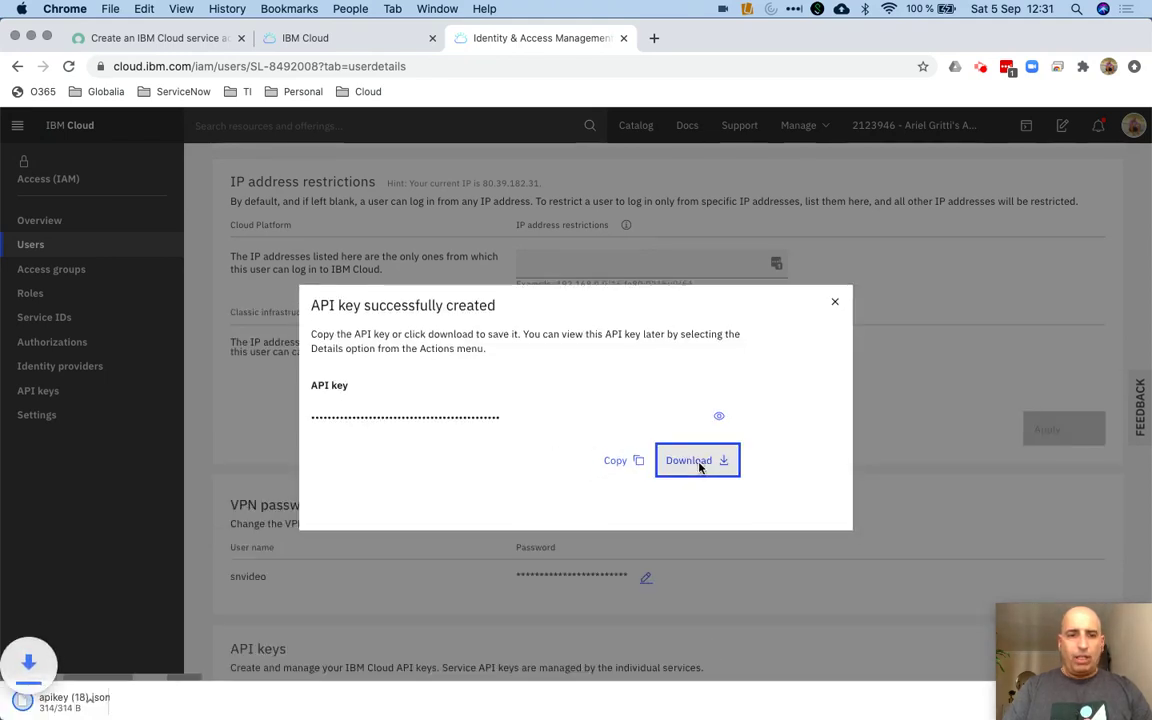
left_click(166, 704)
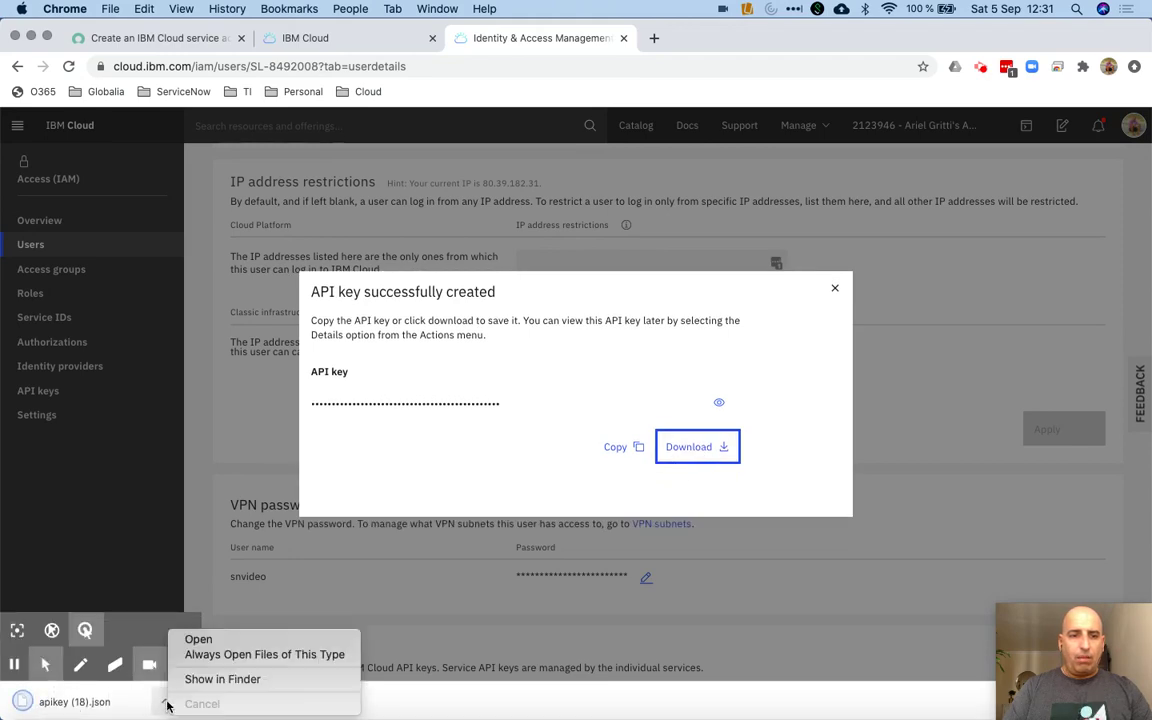
Rename the downloaded key file in Finder's Downloads to snVideo_apikey1.json
left_click(215, 679)
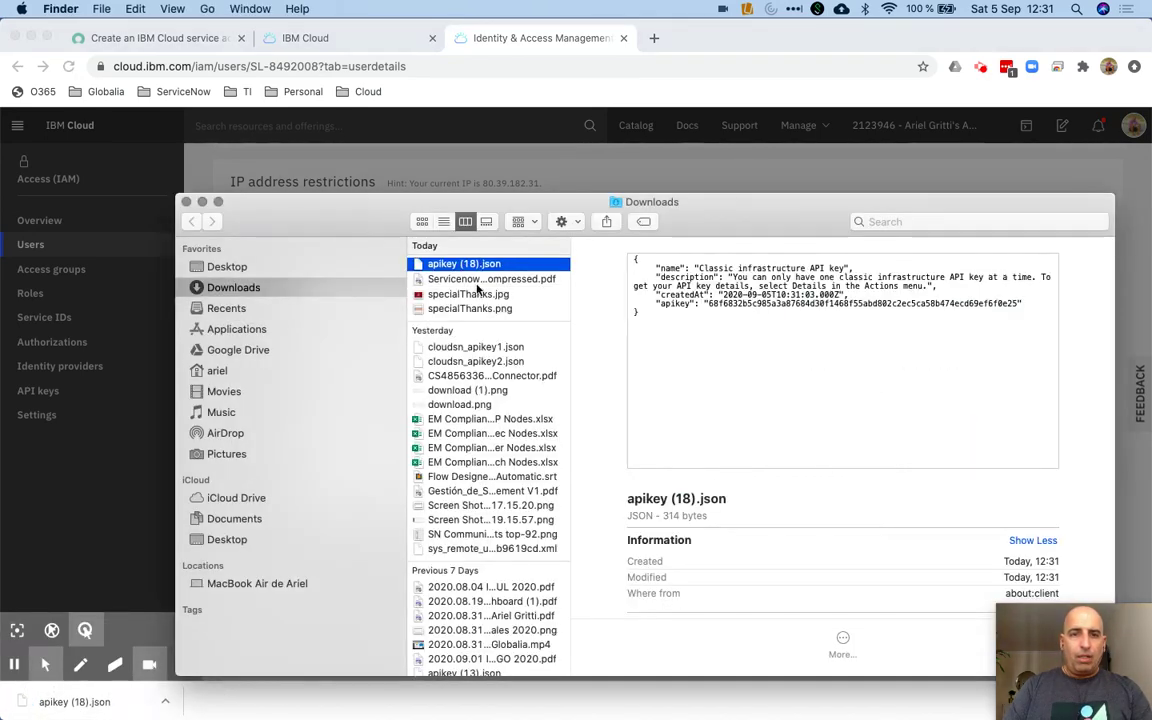
left_click(475, 264)
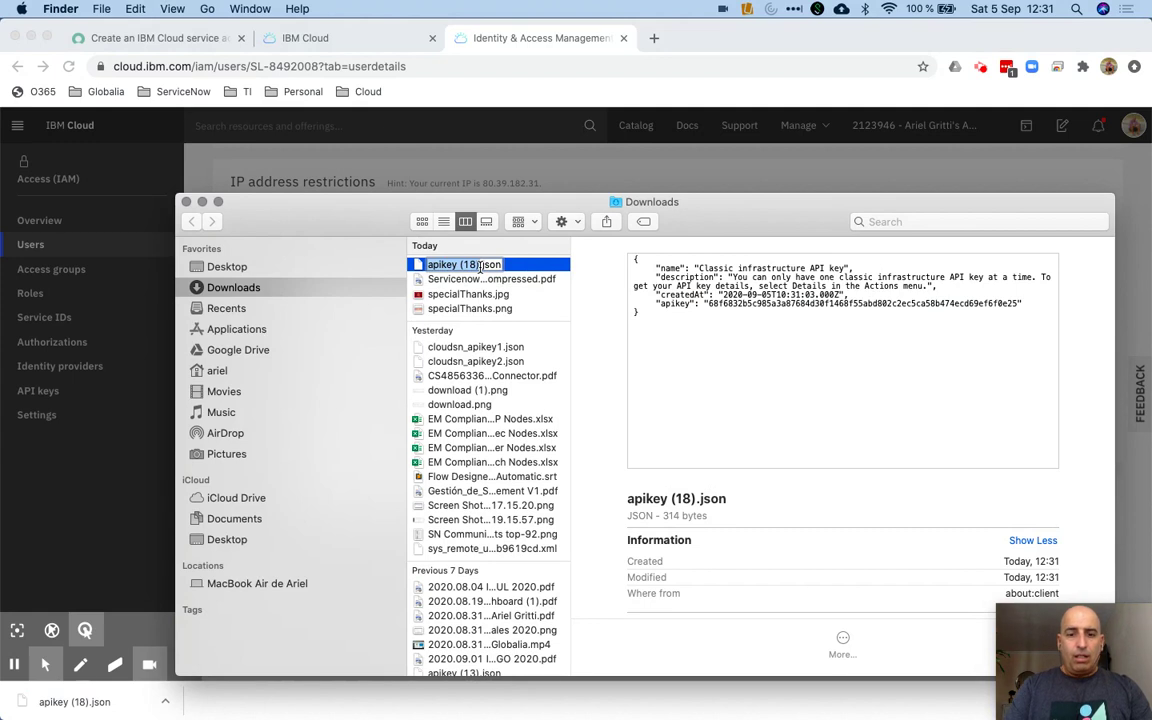
type("snVideo")
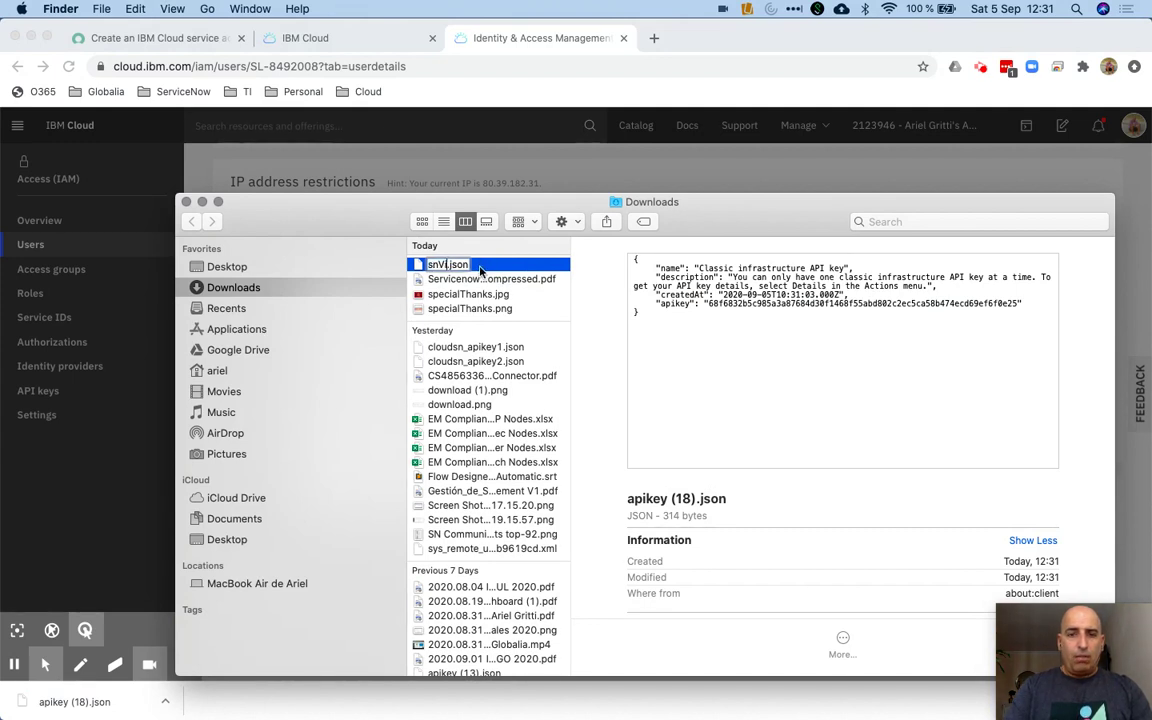
type("_api")
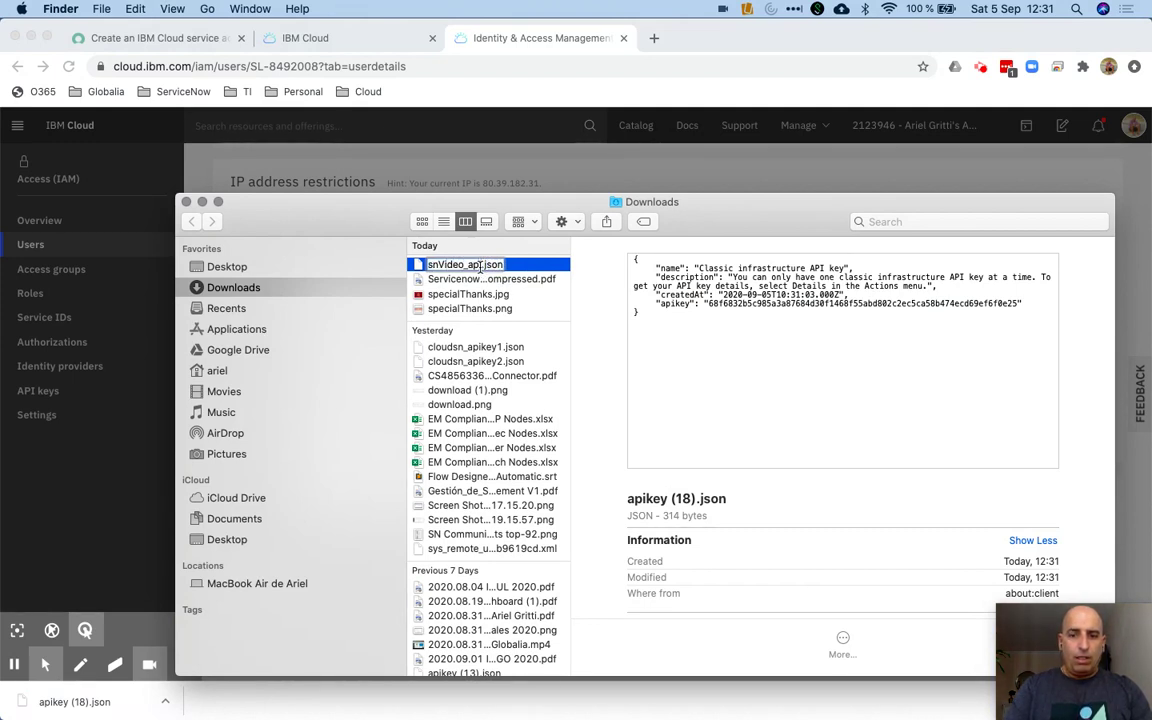
type("key1")
key("Return")
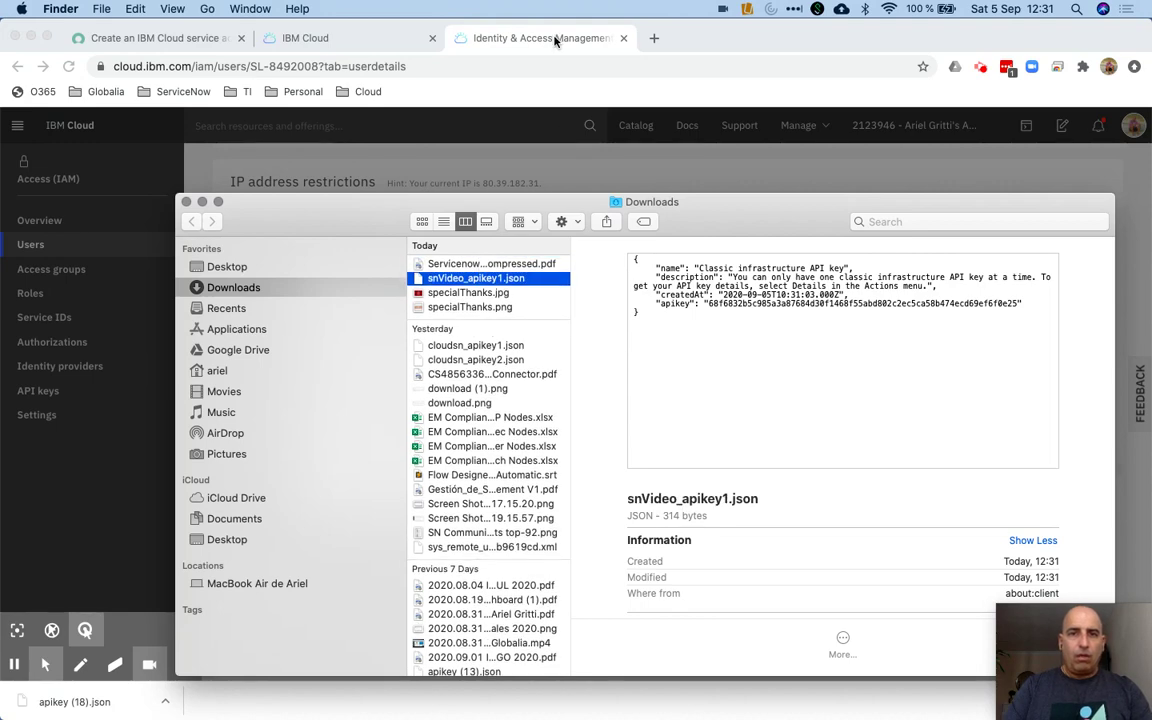
left_click(555, 40)
Dismiss the API key confirmation and start assigning access to SN Video
left_click(835, 291)
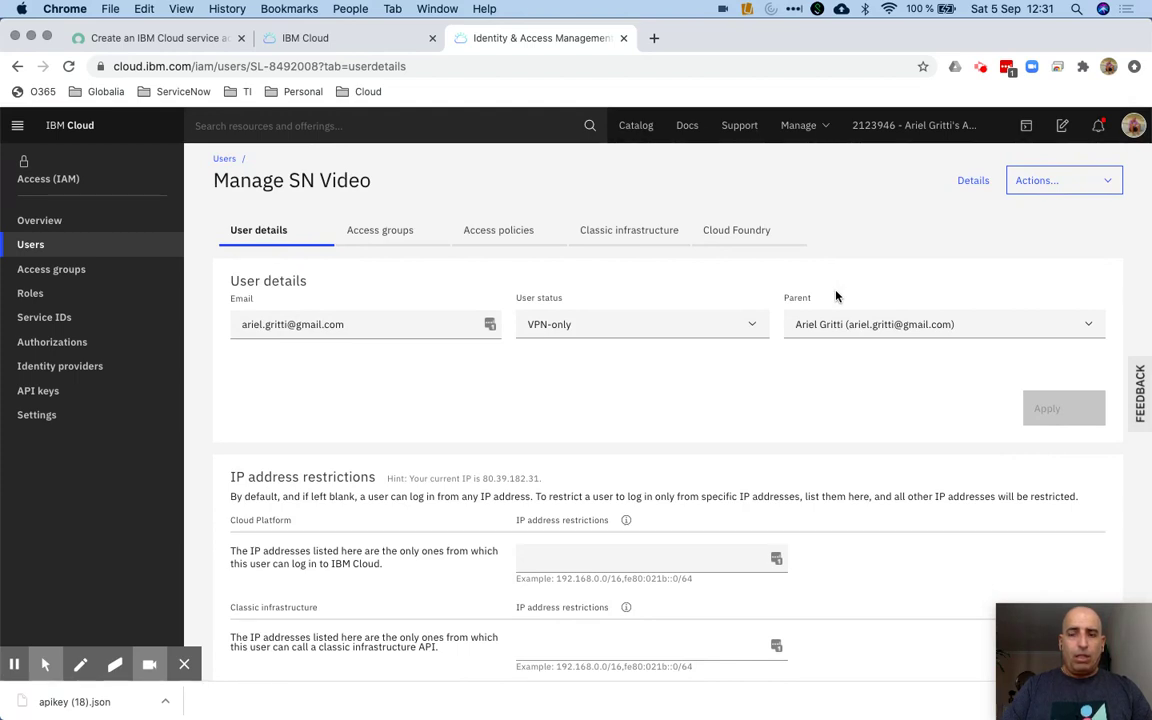
left_click(405, 235)
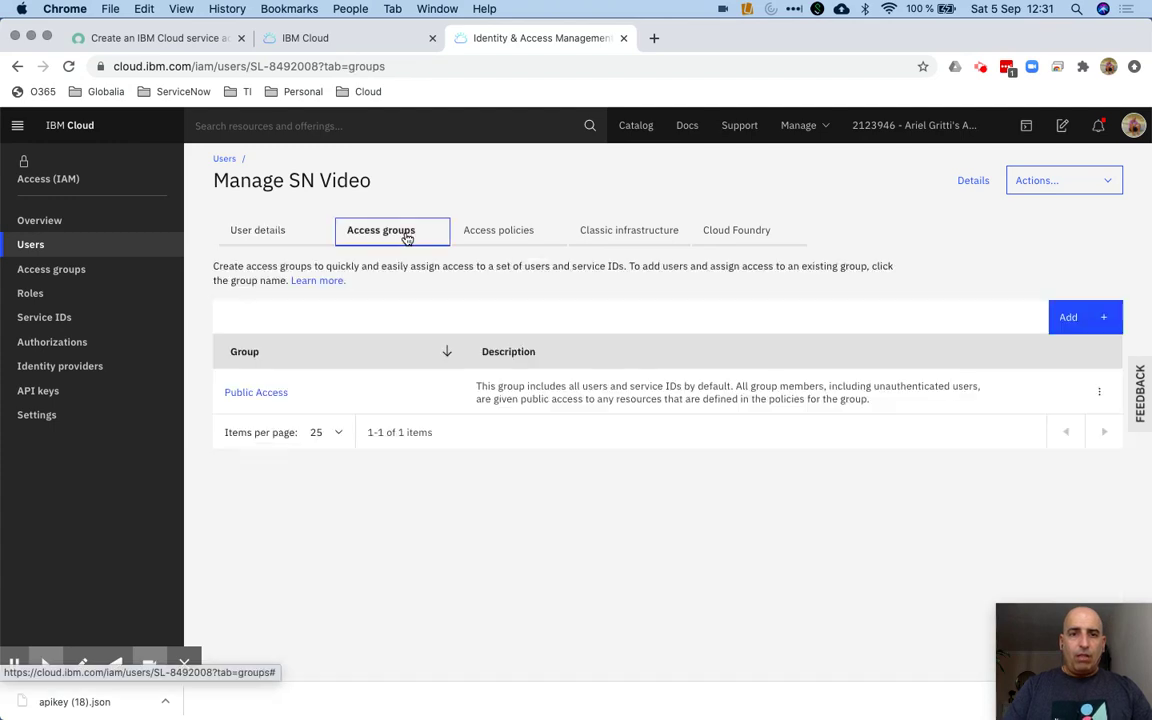
left_click(490, 231)
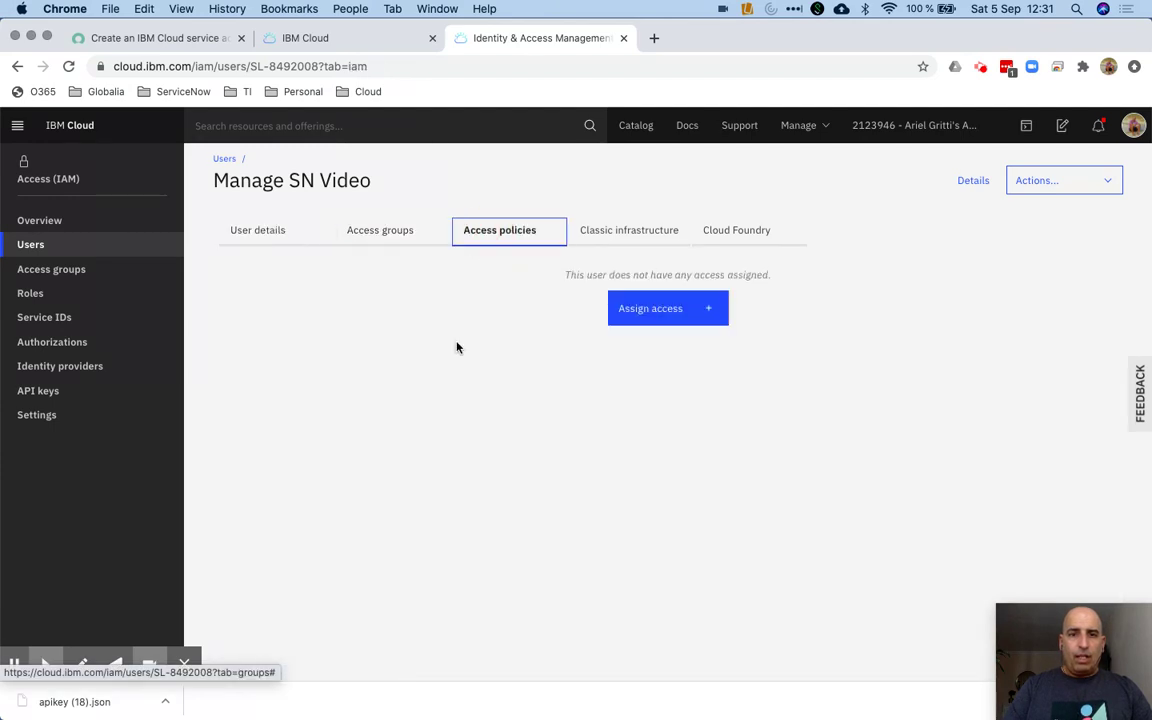
left_click(668, 310)
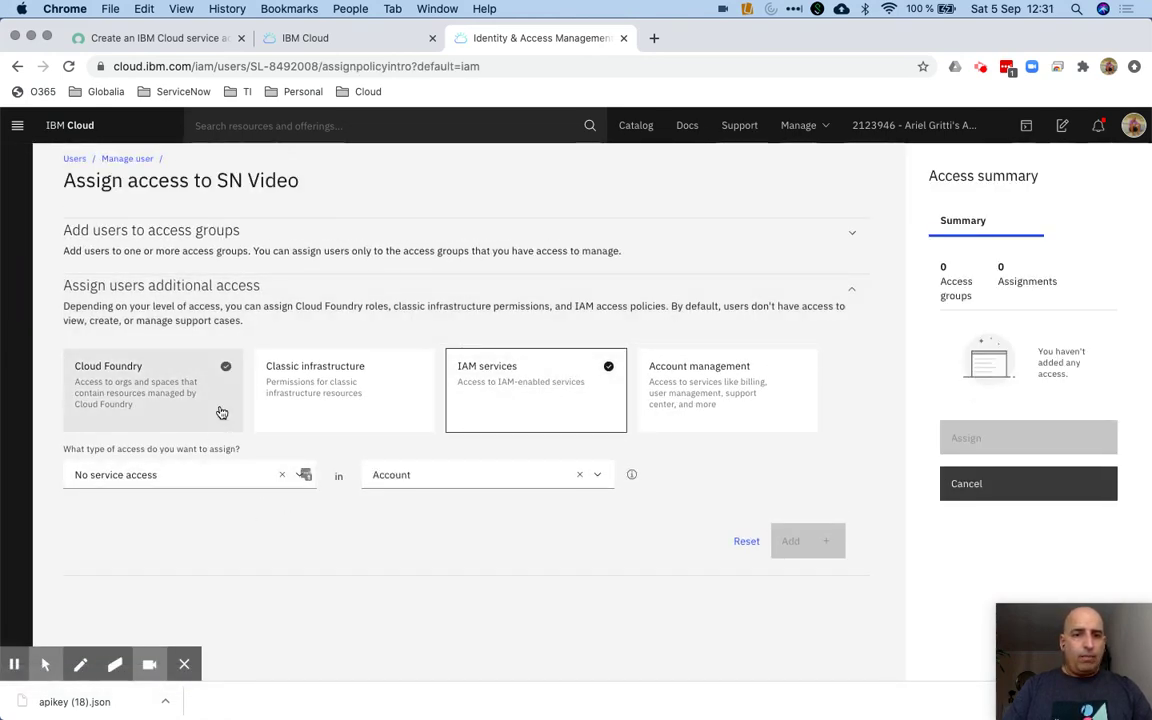
Add an IAM policy for All Identity and Access enabled services with all platform and service roles
left_click(316, 403)
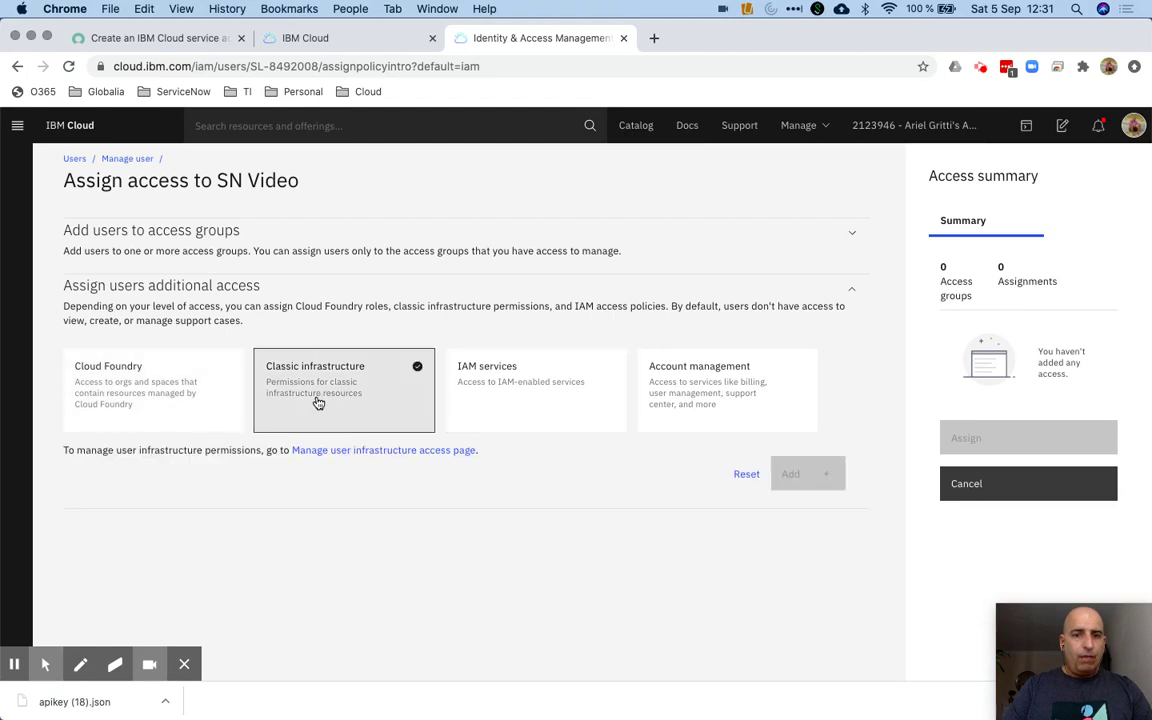
left_click(537, 393)
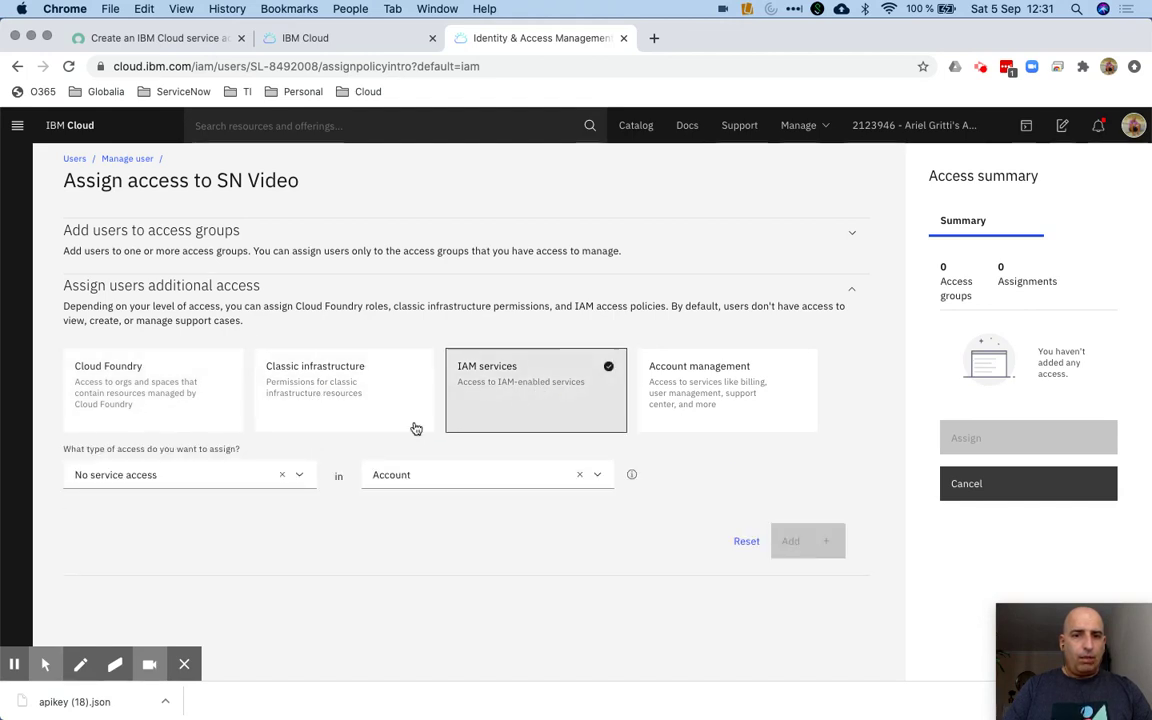
left_click(302, 478)
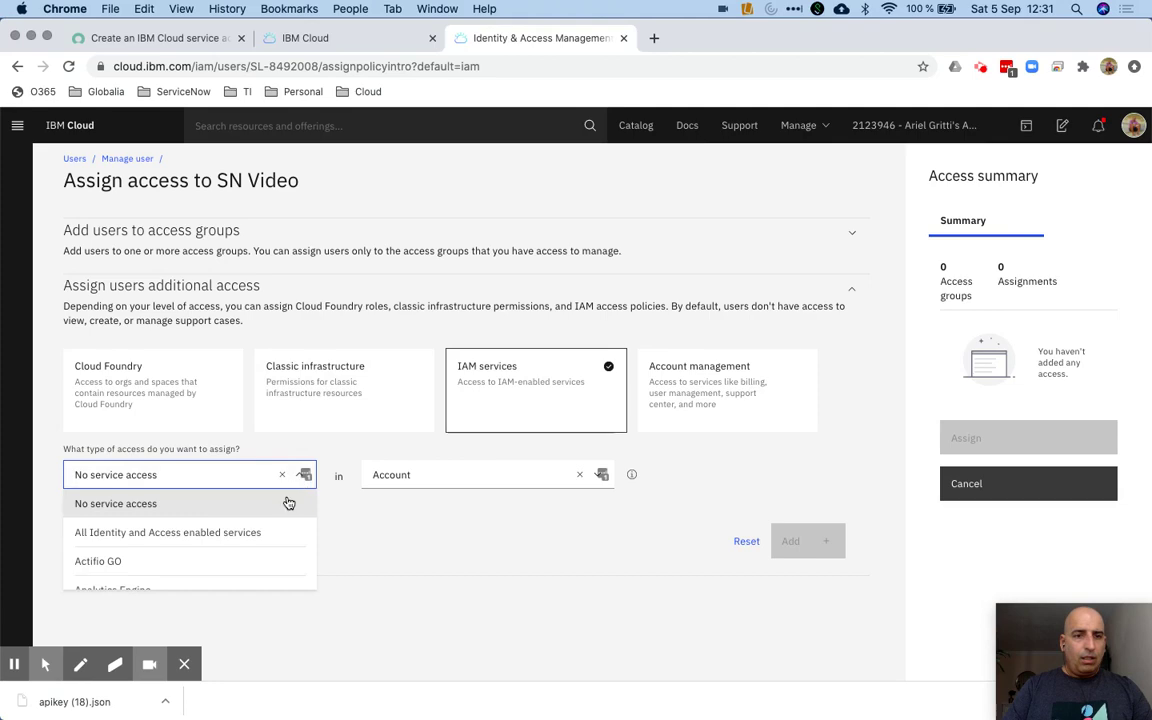
left_click(244, 534)
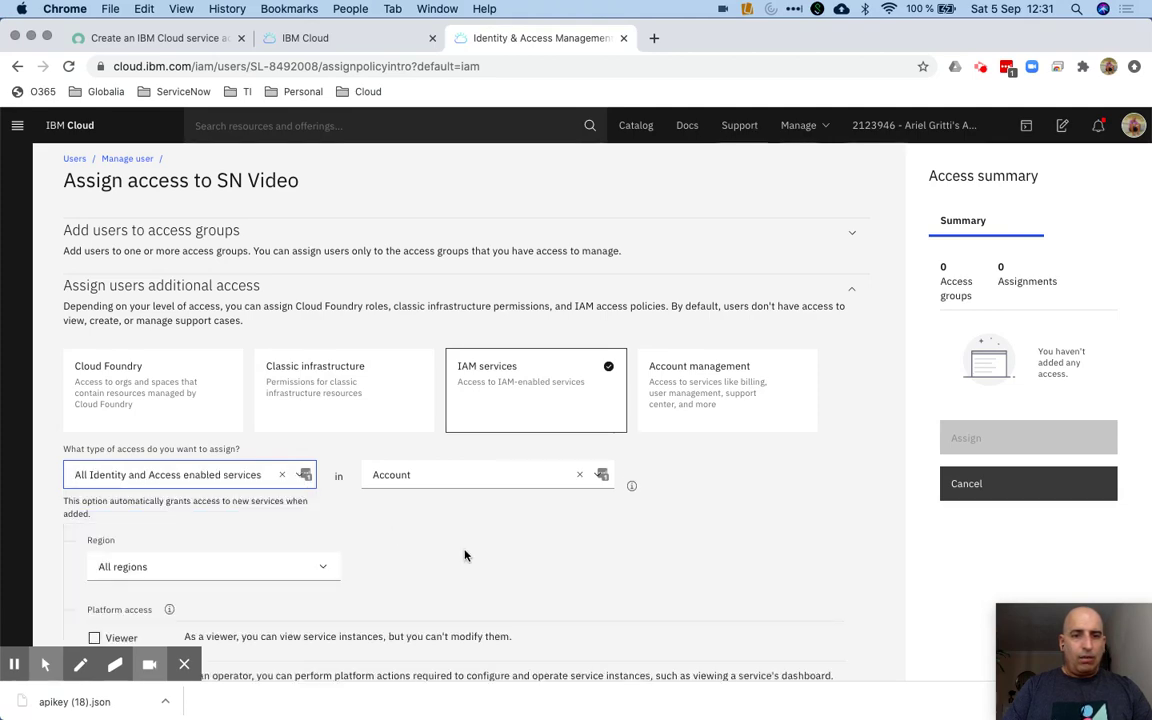
scroll(464, 555, "down", 5)
left_click(93, 311)
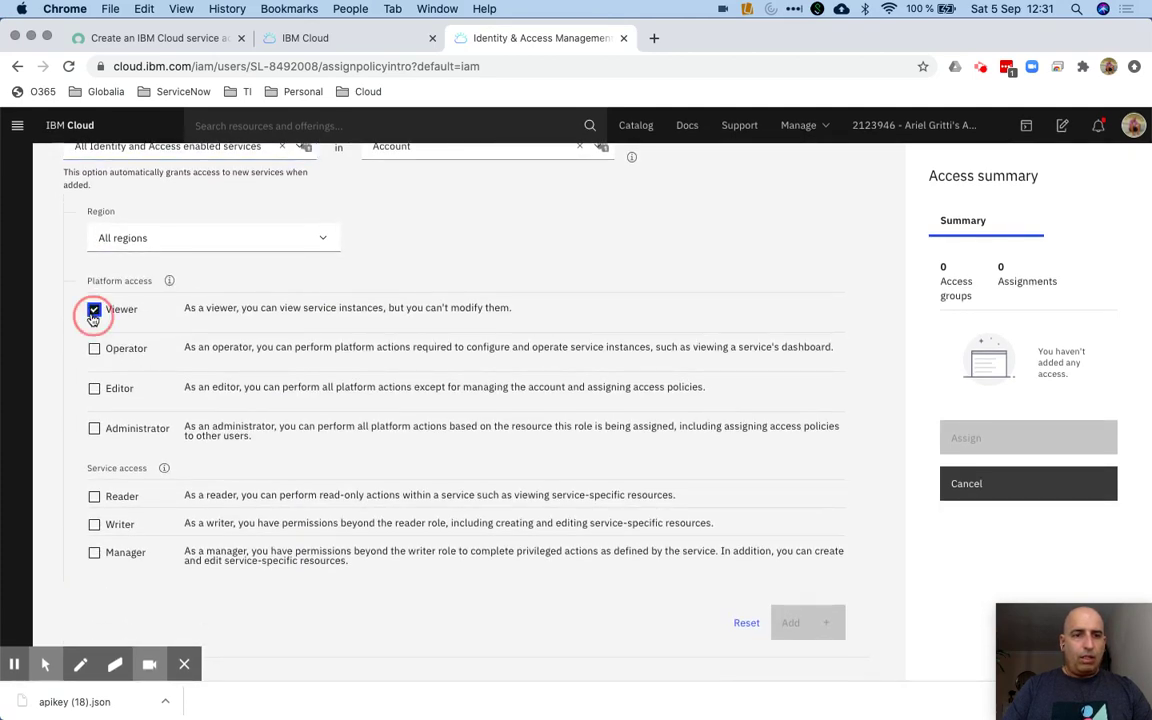
left_click(94, 348)
left_click(93, 389)
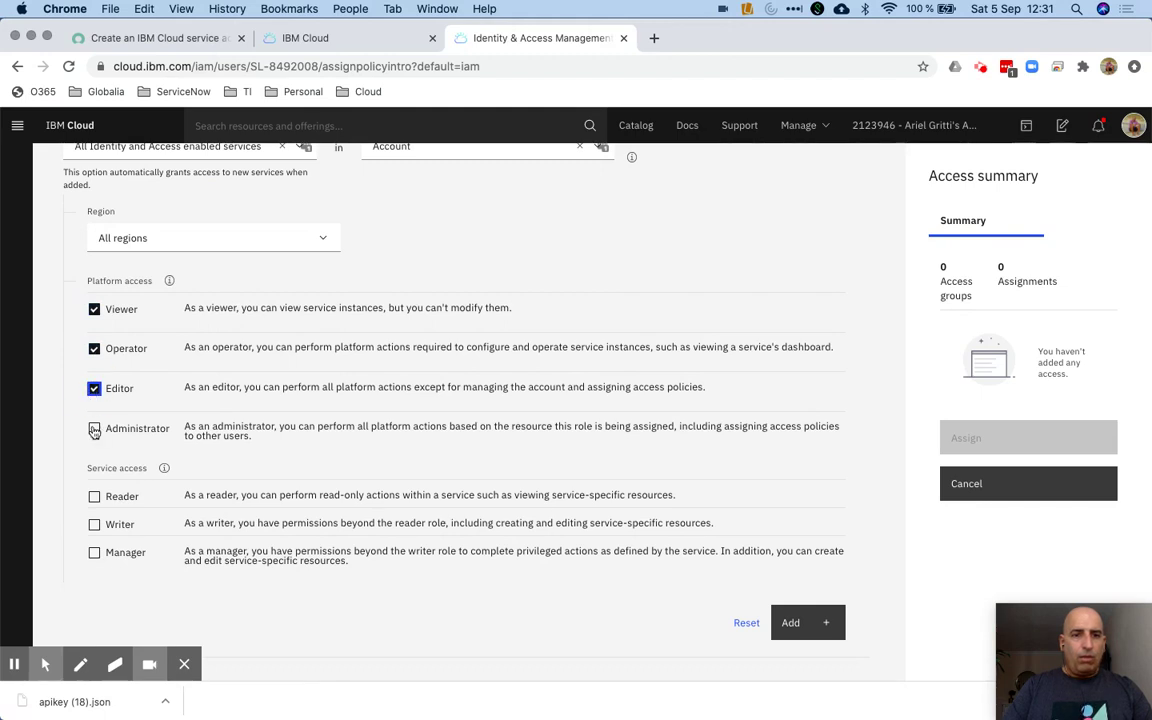
left_click(95, 428)
left_click(95, 498)
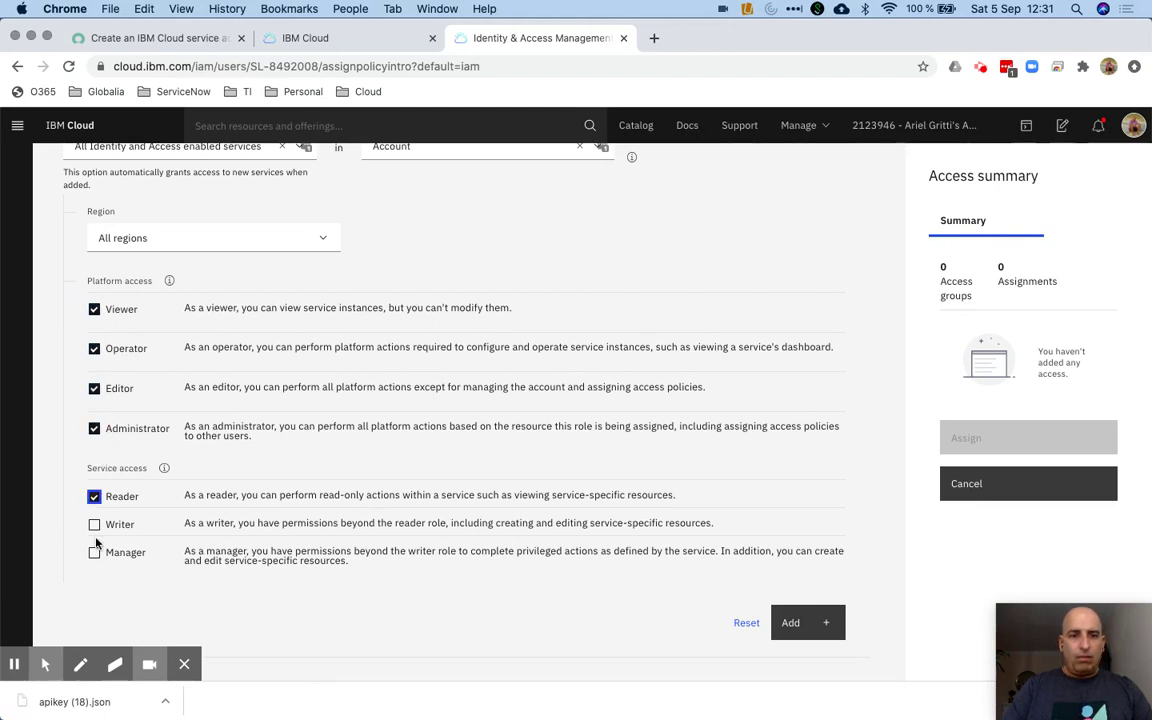
left_click(94, 525)
left_click(94, 553)
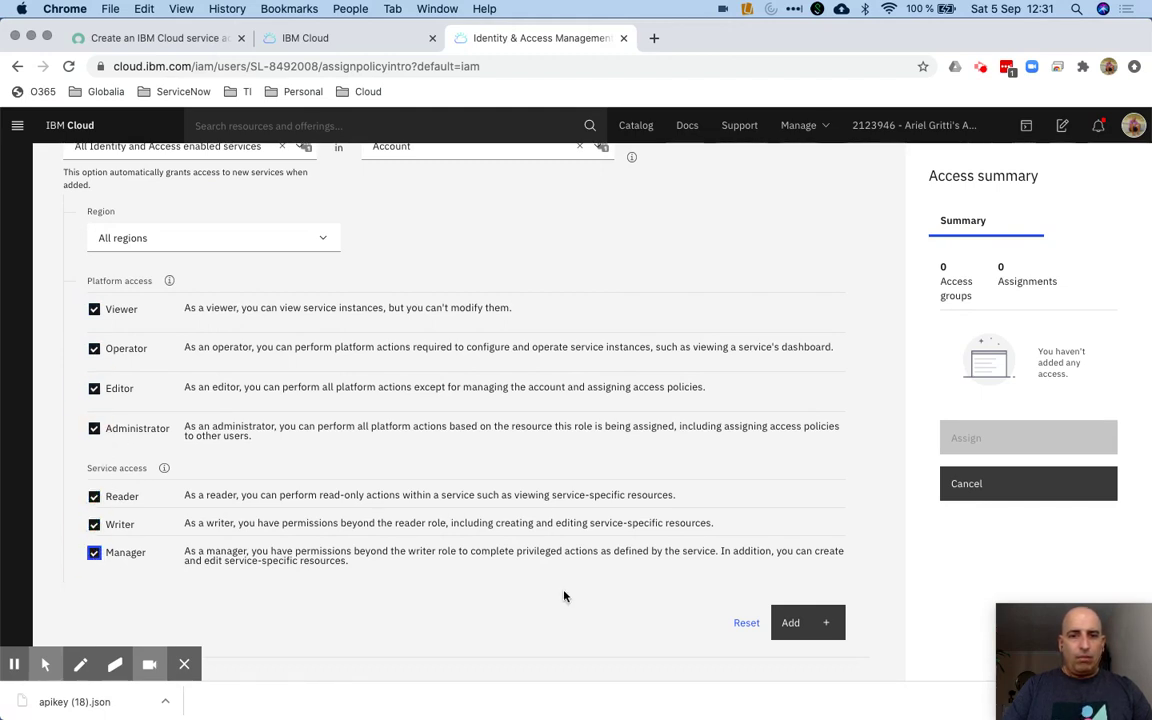
left_click(786, 622)
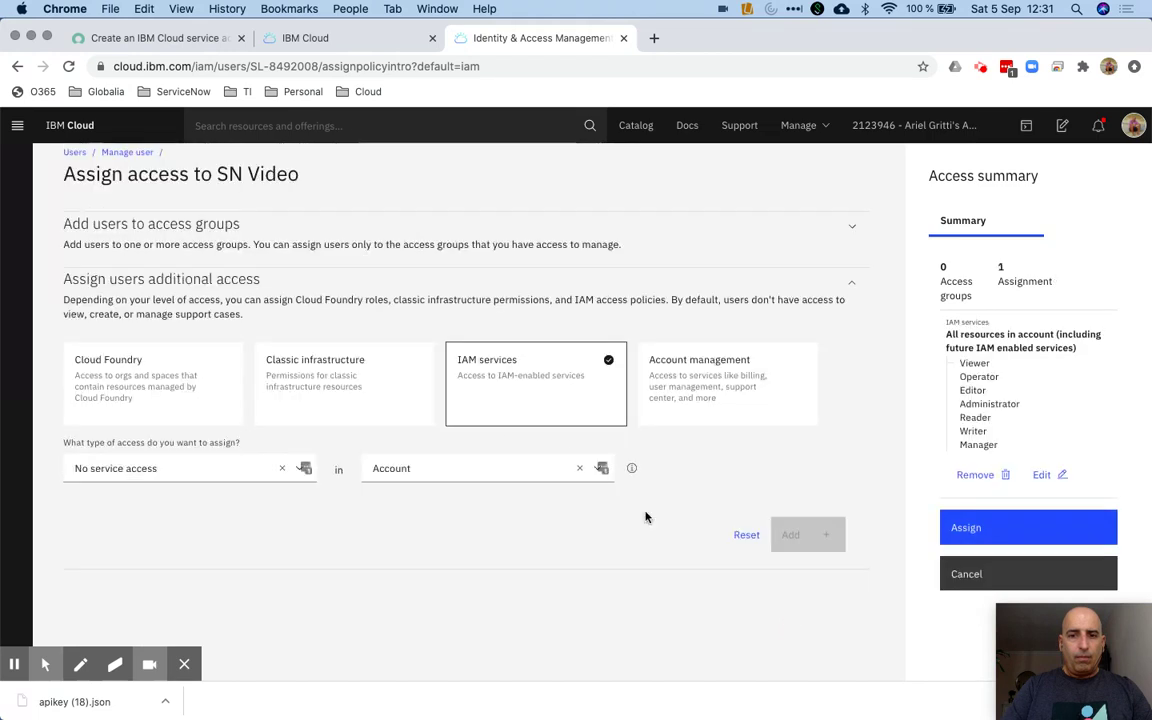
Add an All Account Management Services policy with Viewer, Editor and Administrator roles
left_click(714, 375)
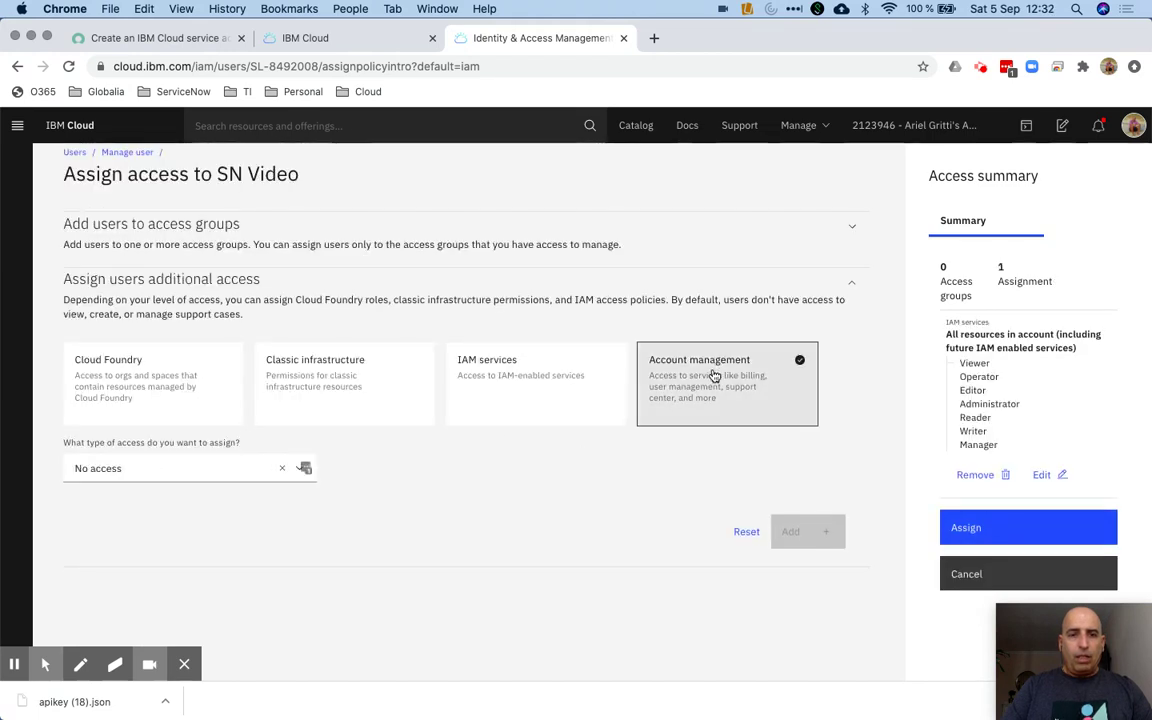
left_click(299, 475)
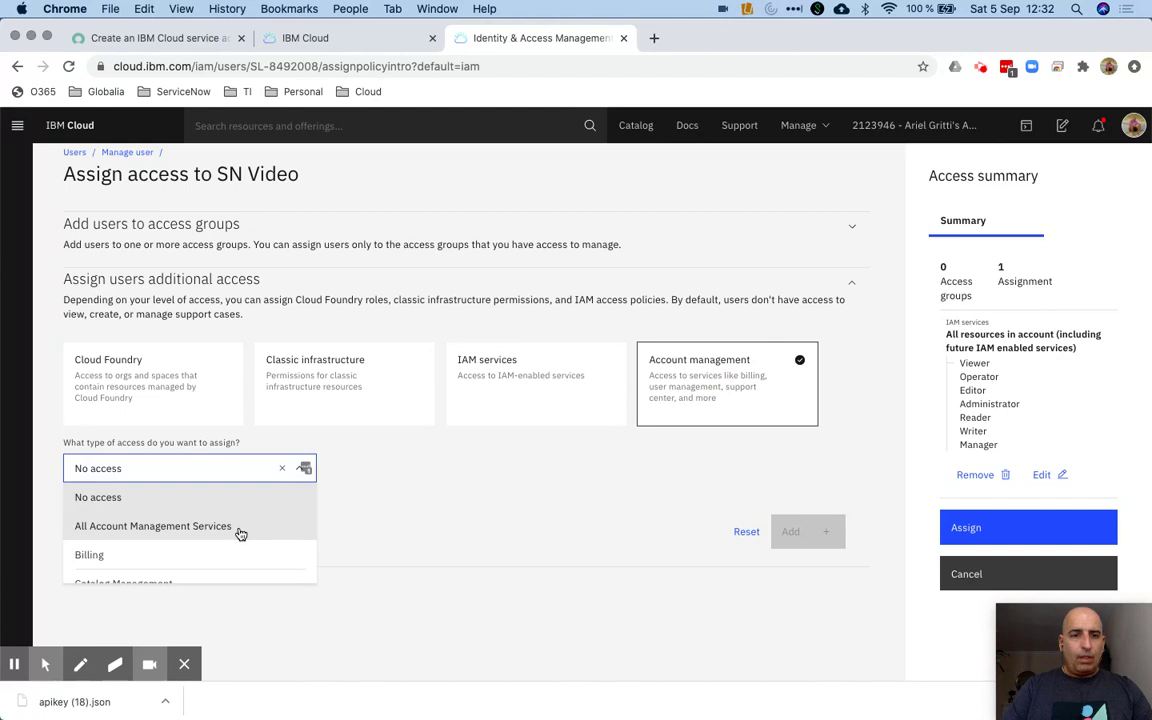
left_click(240, 534)
scroll(350, 538, "down", 3)
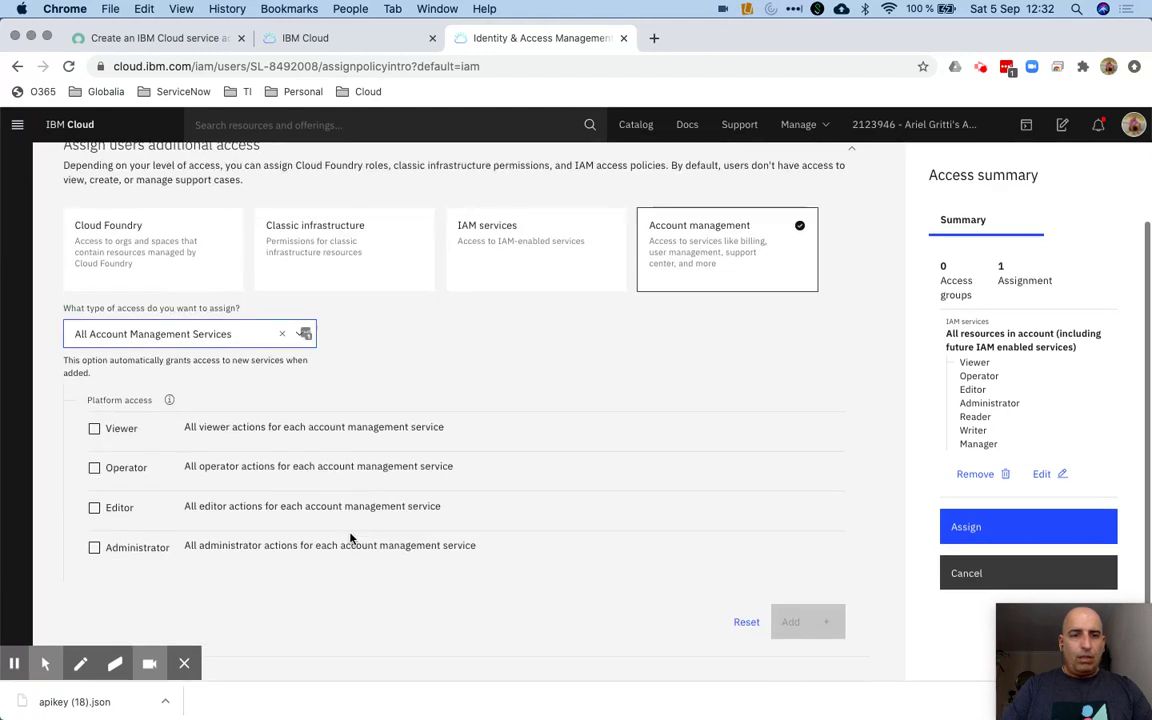
left_click(95, 430)
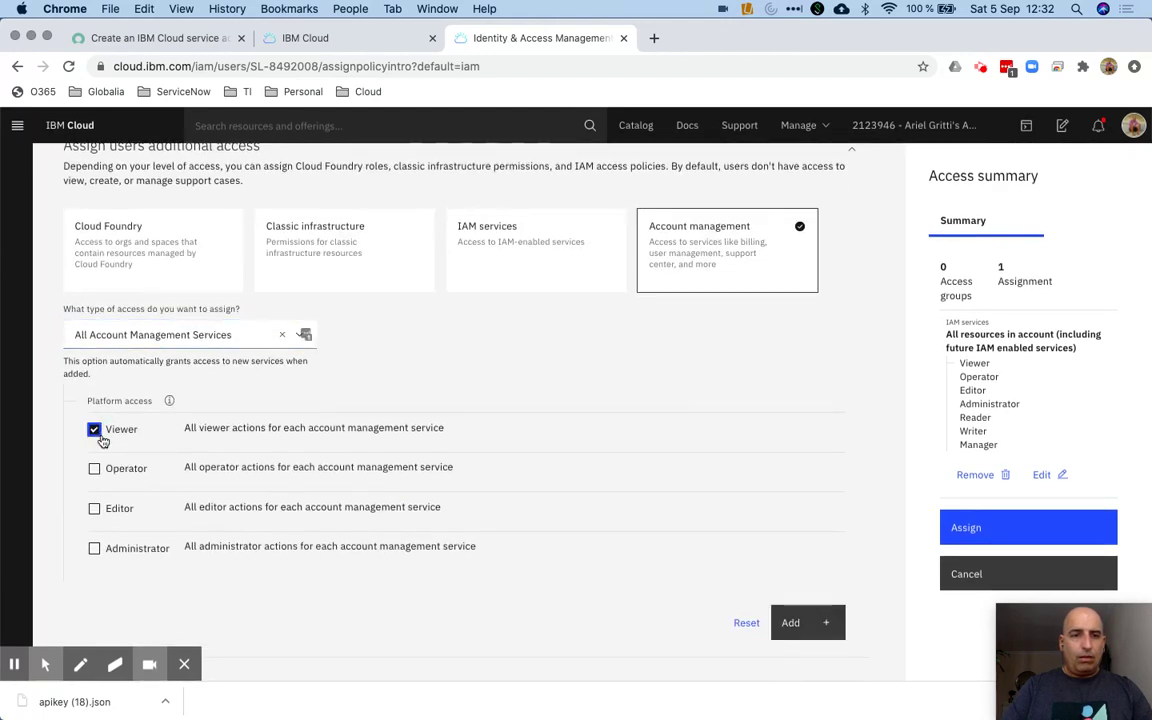
left_click(95, 510)
left_click(95, 550)
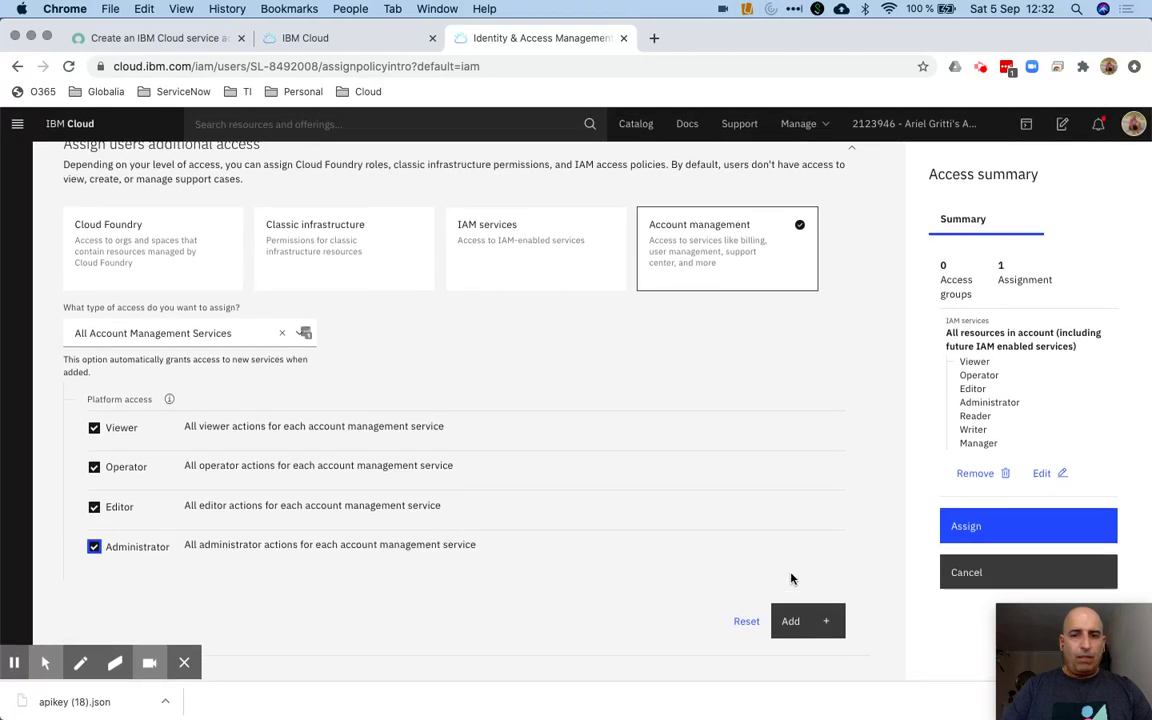
Add a Cloud Foundry policy for the organization: Manager, Billing manager, Auditor org roles and all space roles
left_click(795, 622)
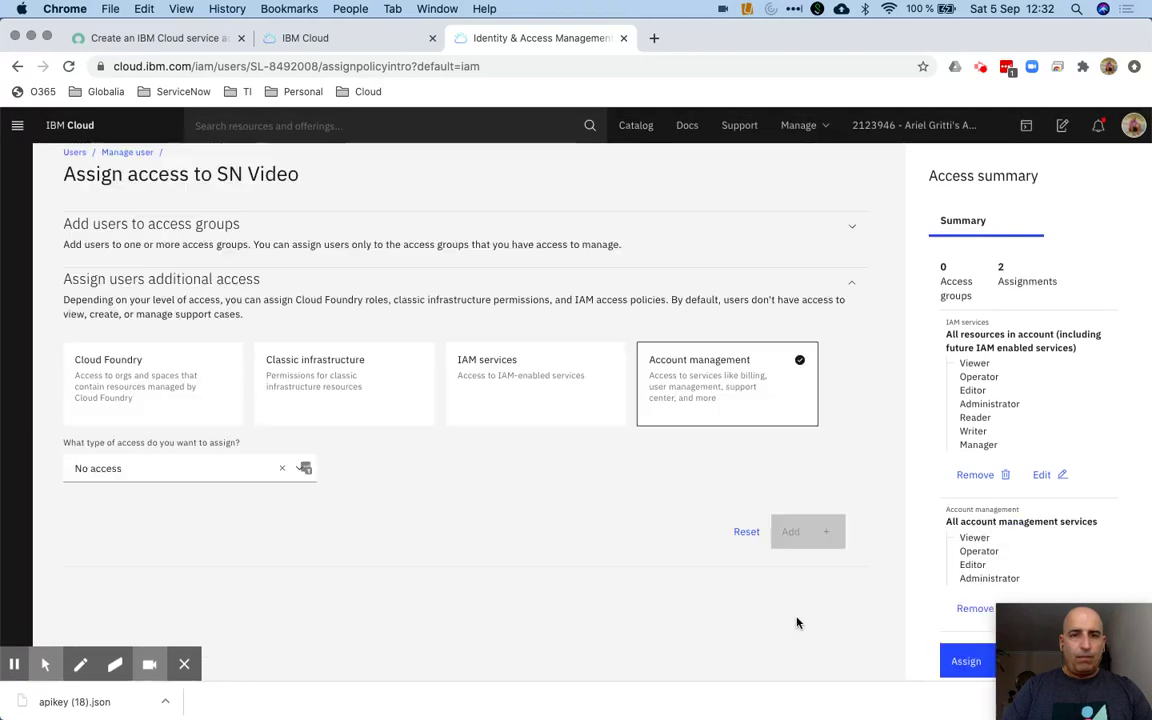
left_click(150, 398)
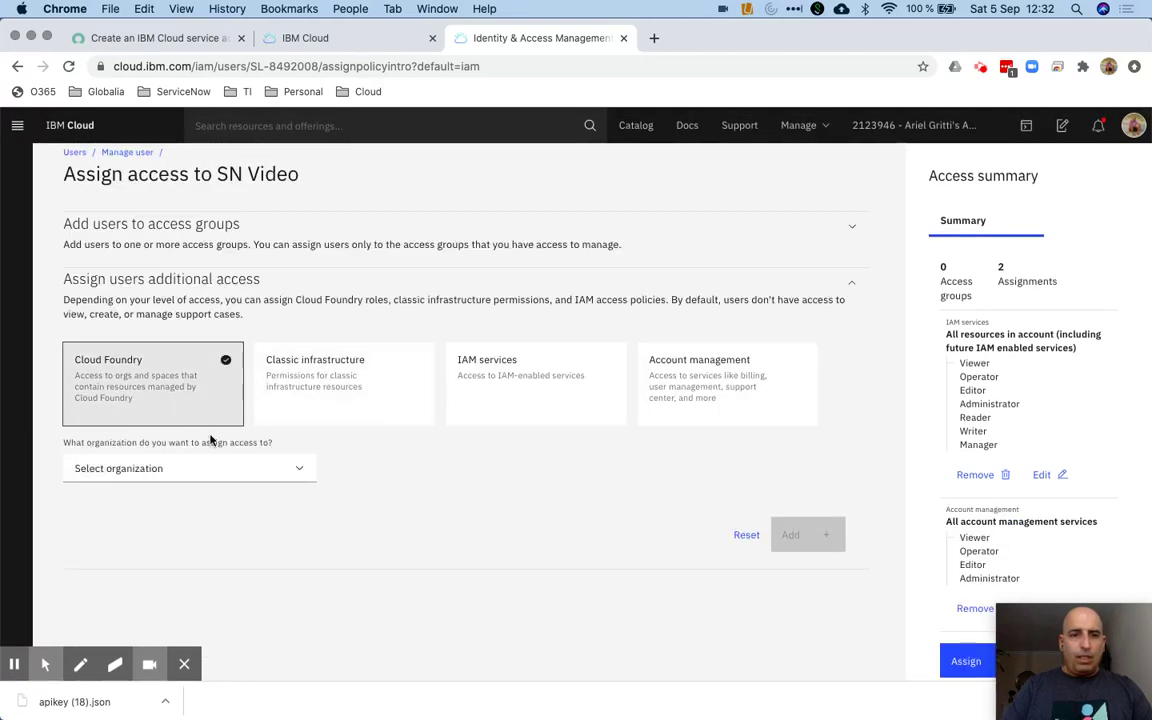
left_click(298, 470)
left_click(193, 522)
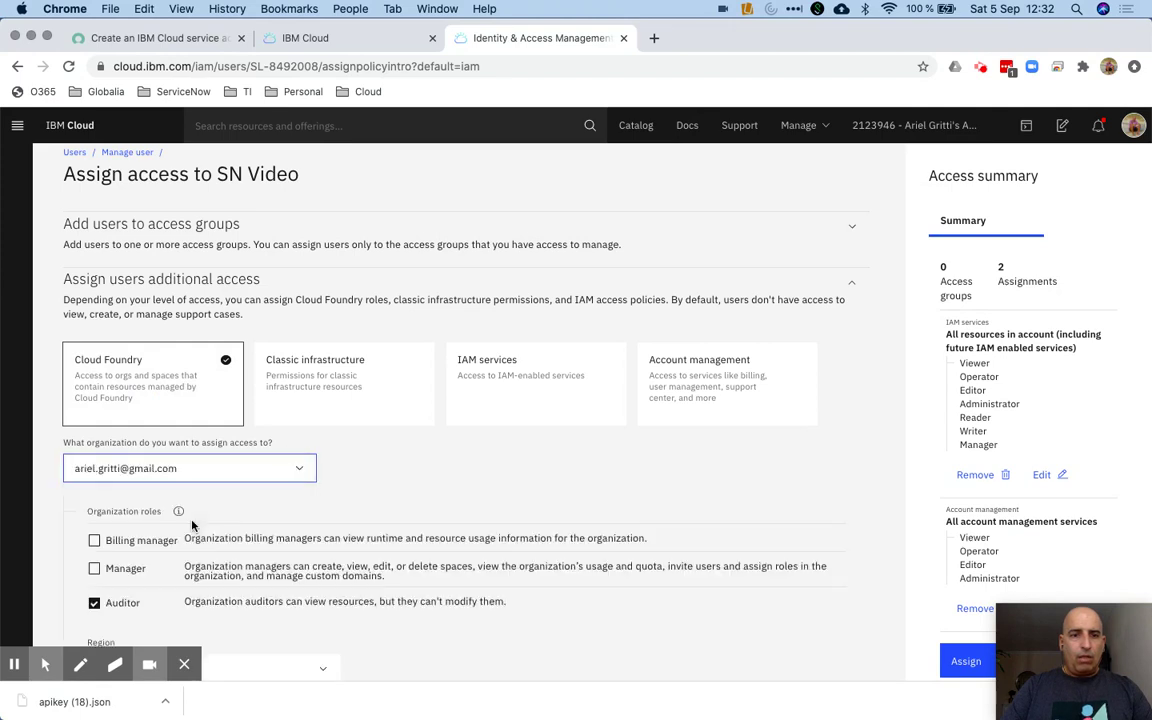
scroll(193, 524, "down", 3)
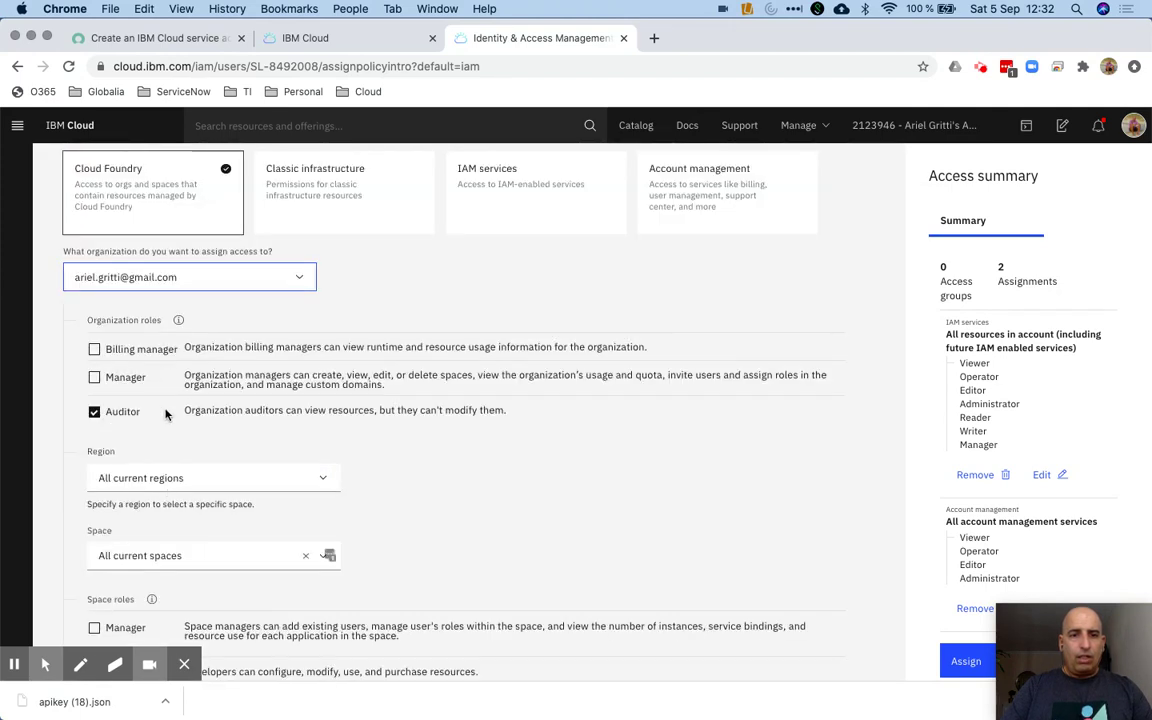
scroll(110, 527, "down", 3)
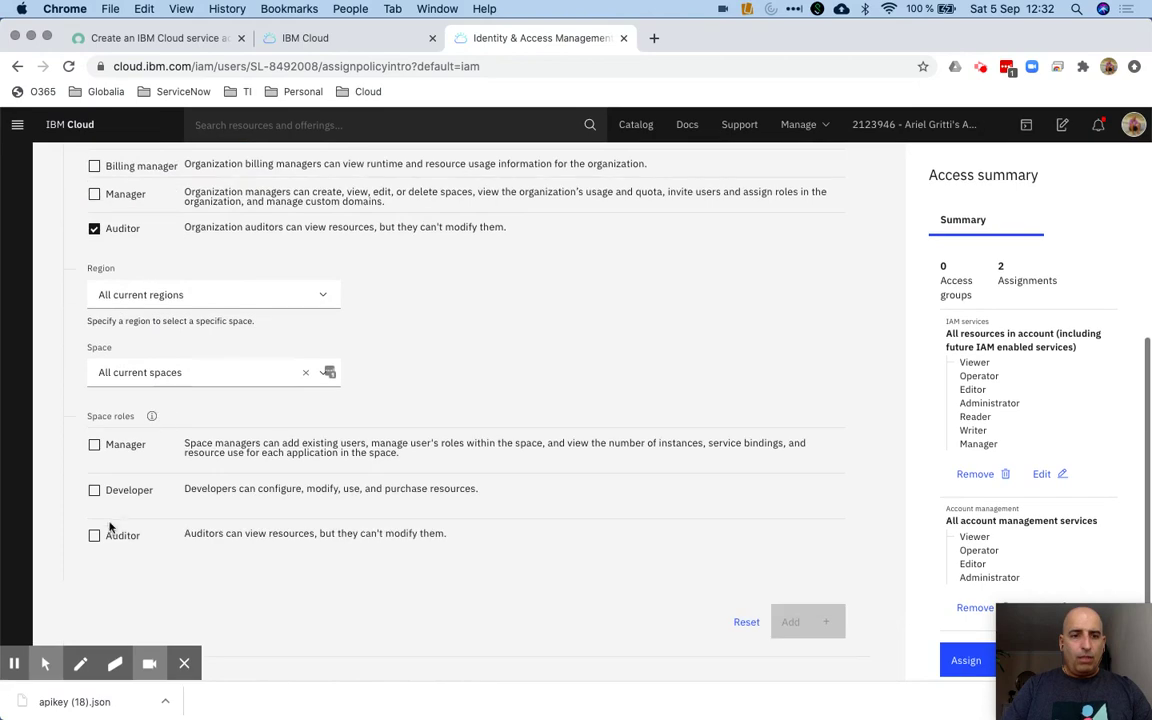
left_click(94, 535)
left_click(94, 491)
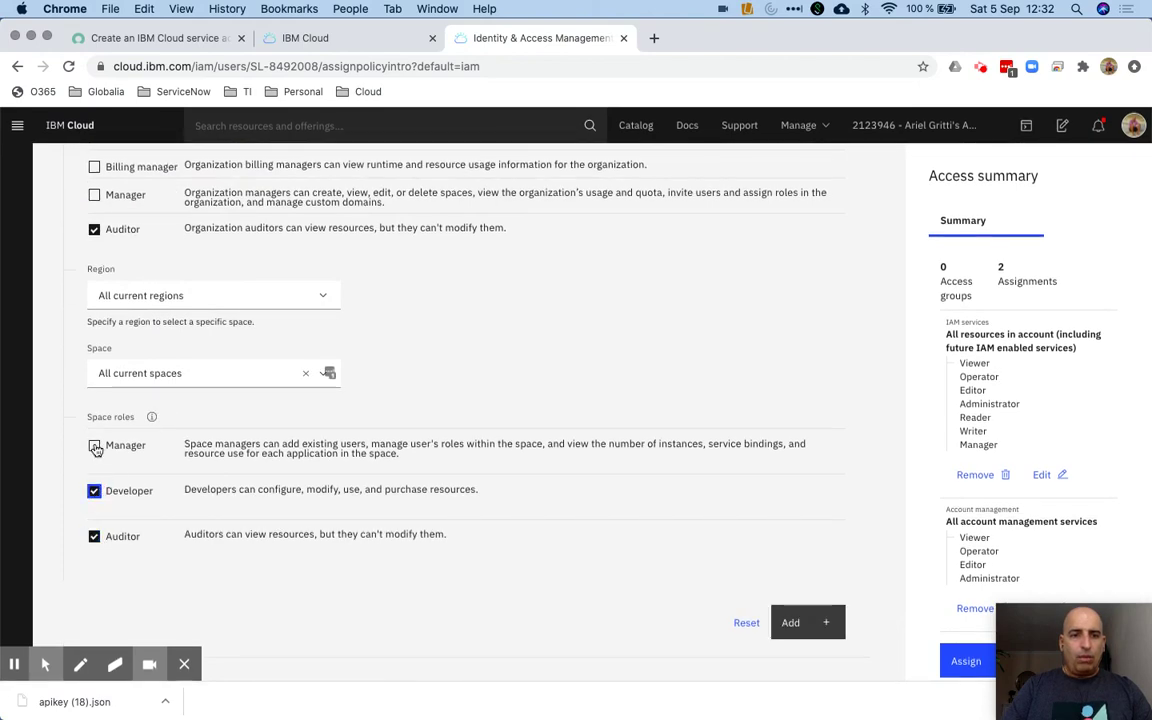
left_click(94, 446)
scroll(172, 342, "up", 2)
left_click(94, 343)
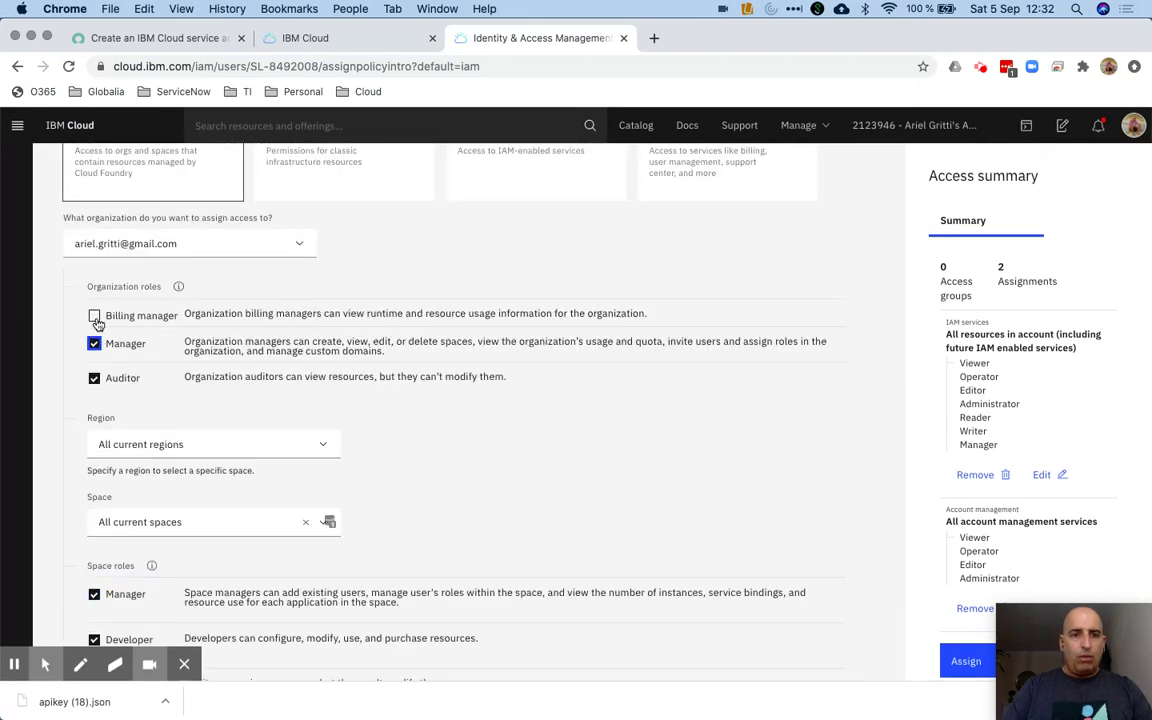
left_click(94, 316)
scroll(463, 370, "down", 2)
left_click(801, 621)
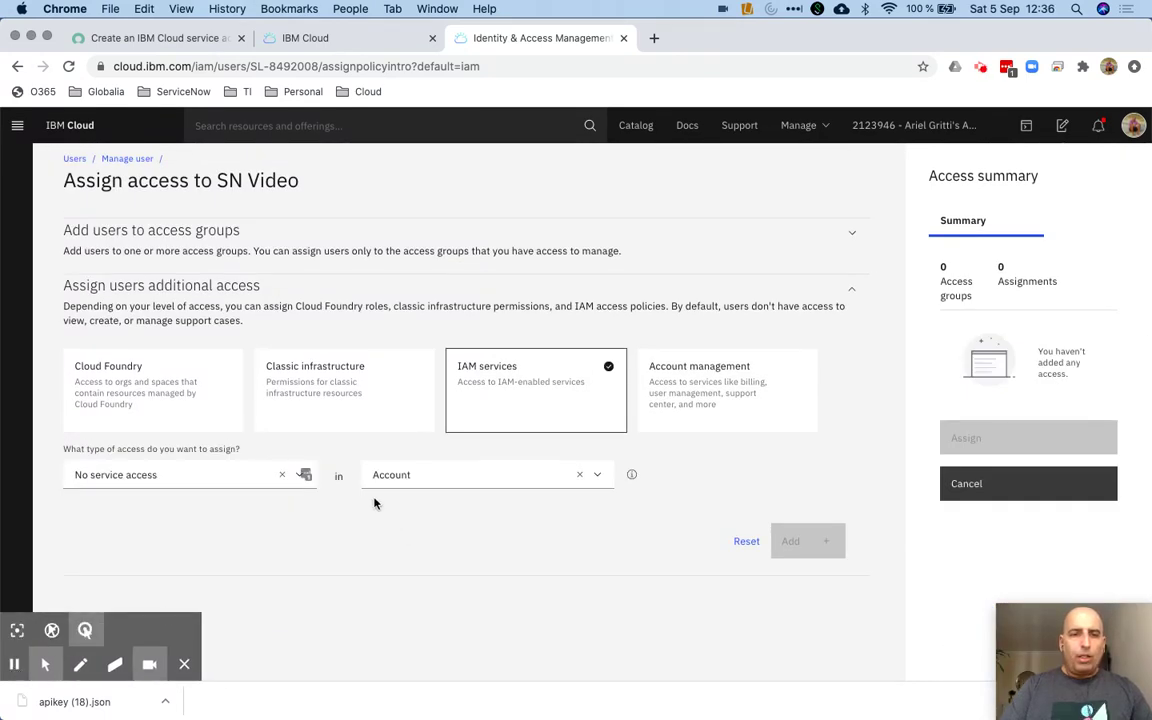
Add an API Connect policy with all platform and service roles and assign it to SN Video
left_click(298, 481)
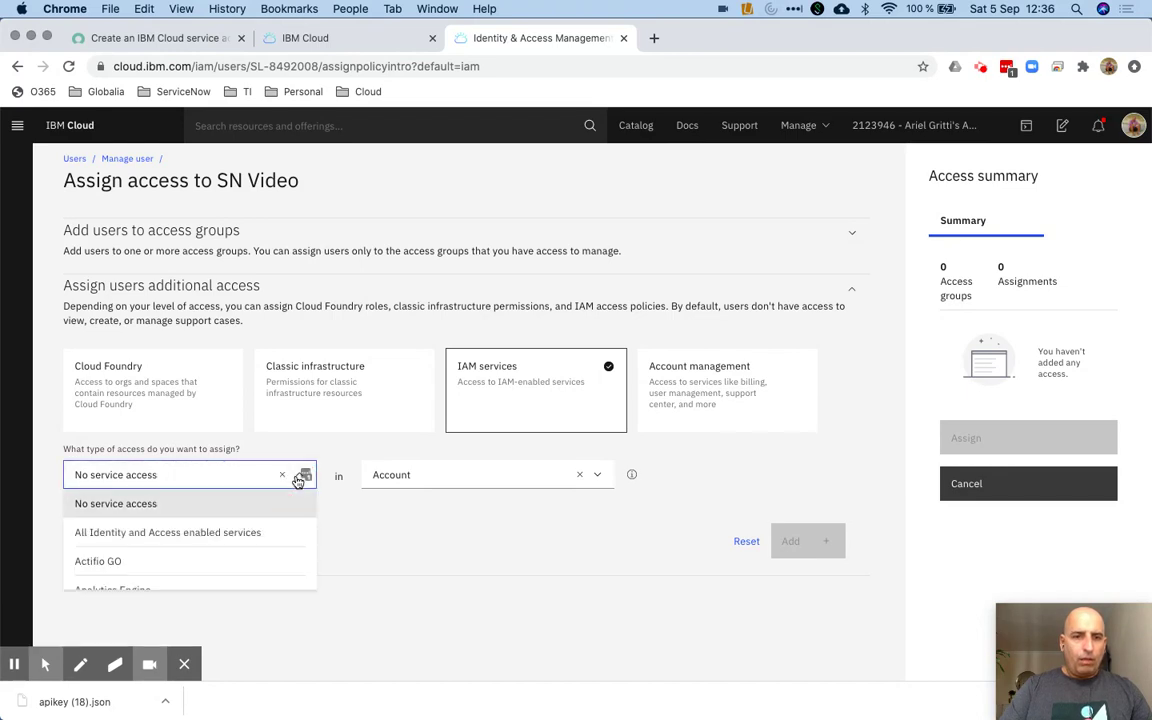
scroll(227, 531, "down", 5)
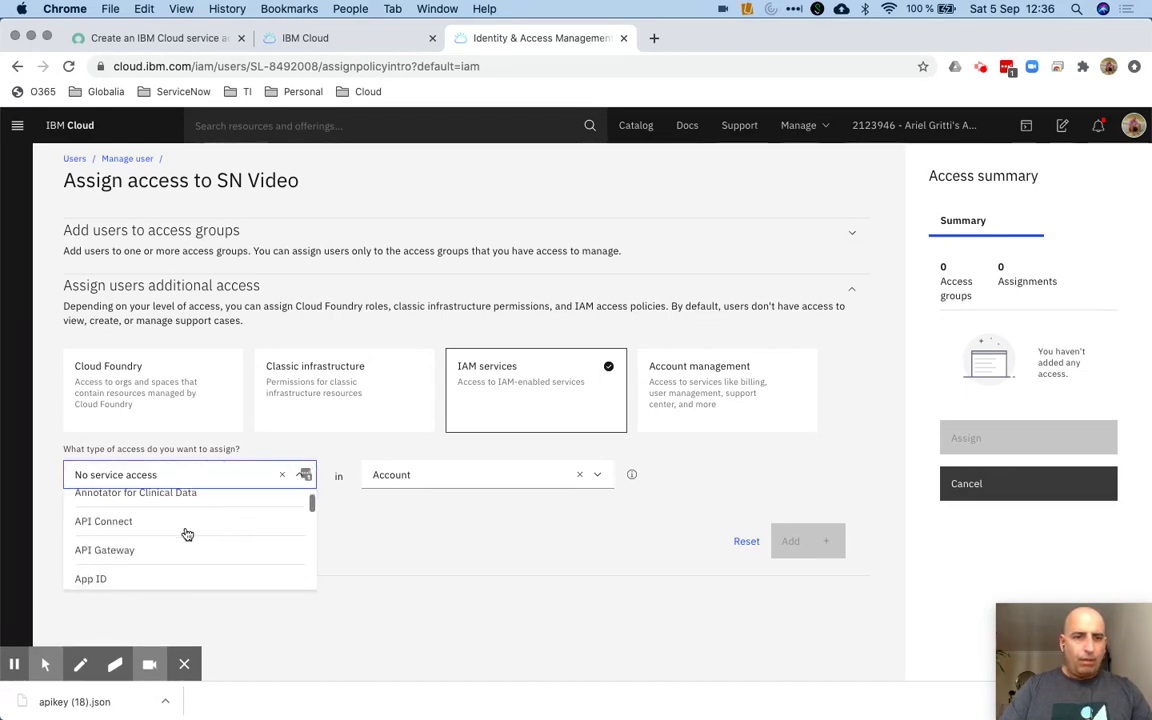
left_click(157, 534)
scroll(323, 556, "down", 4)
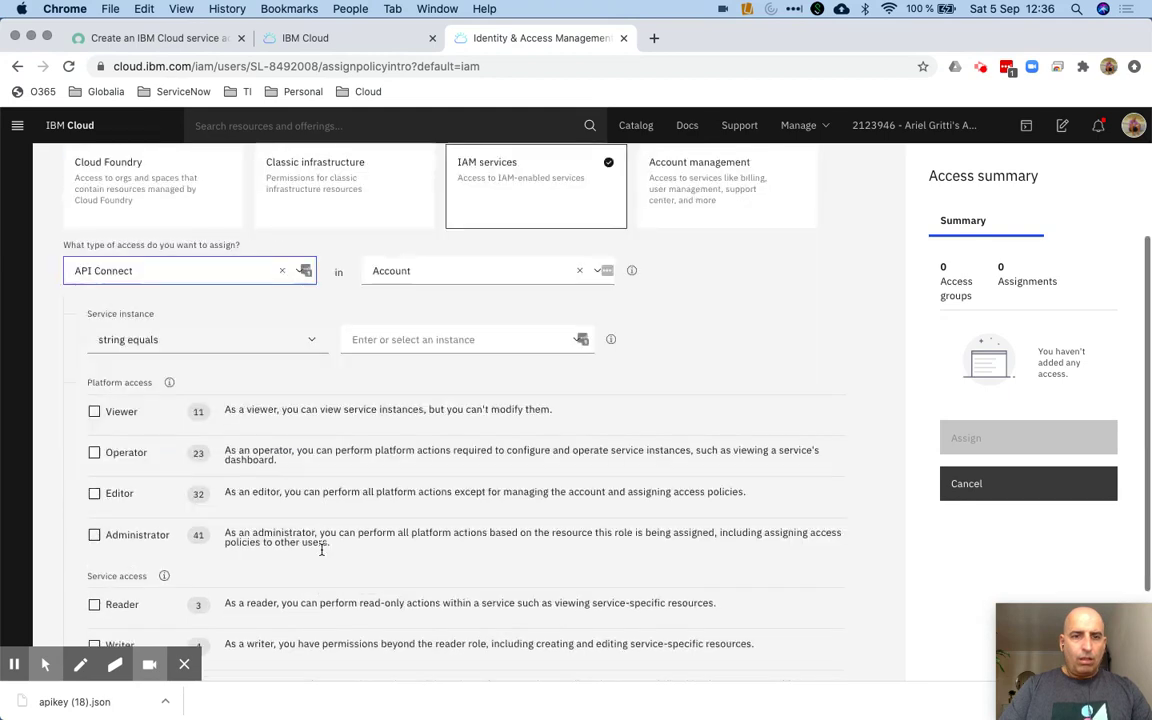
left_click(94, 398)
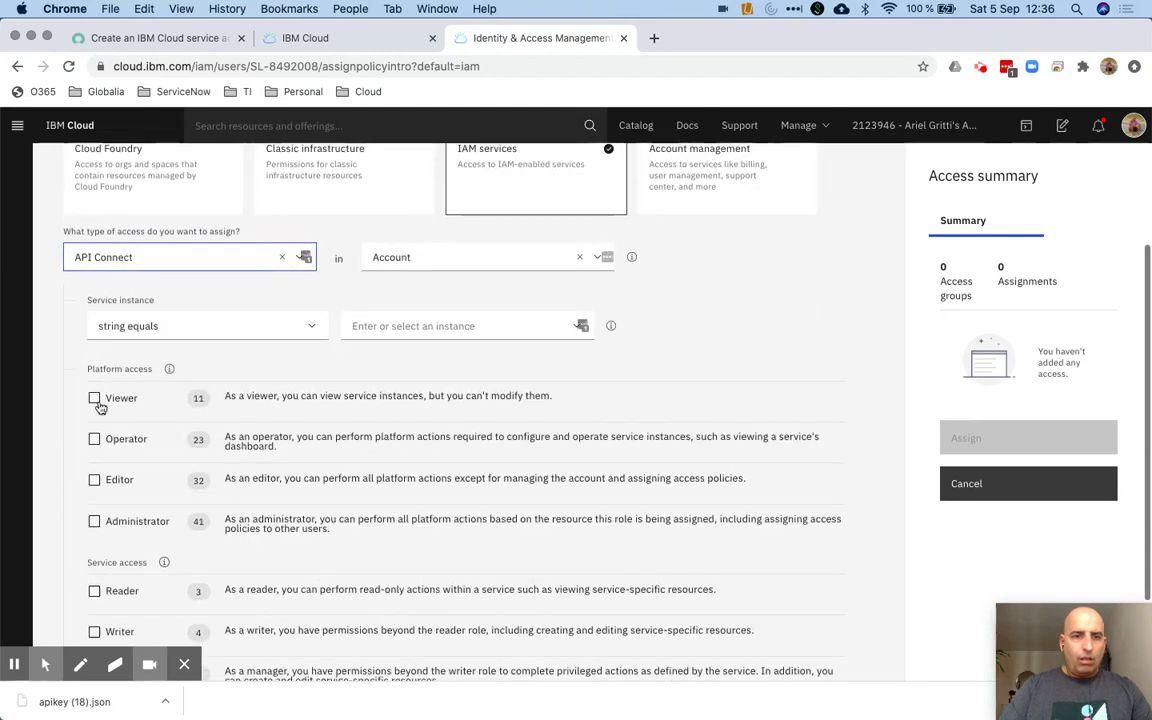
left_click(94, 480)
left_click(94, 439)
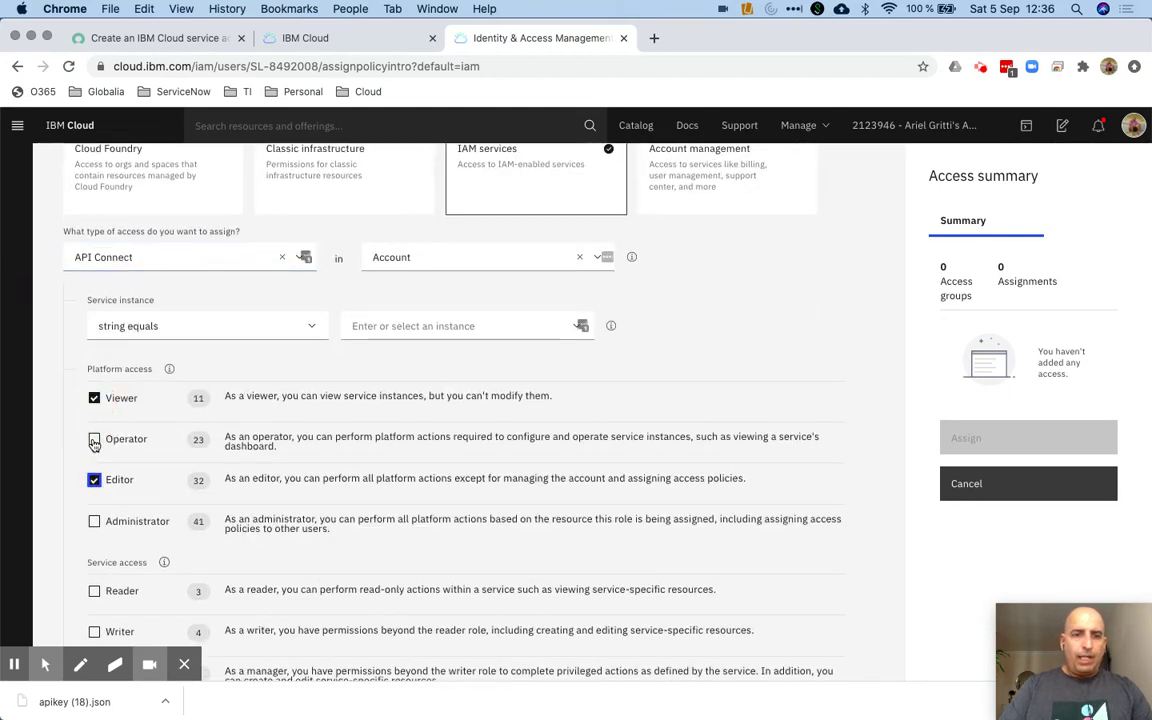
left_click(94, 521)
scroll(170, 530, "down", 2)
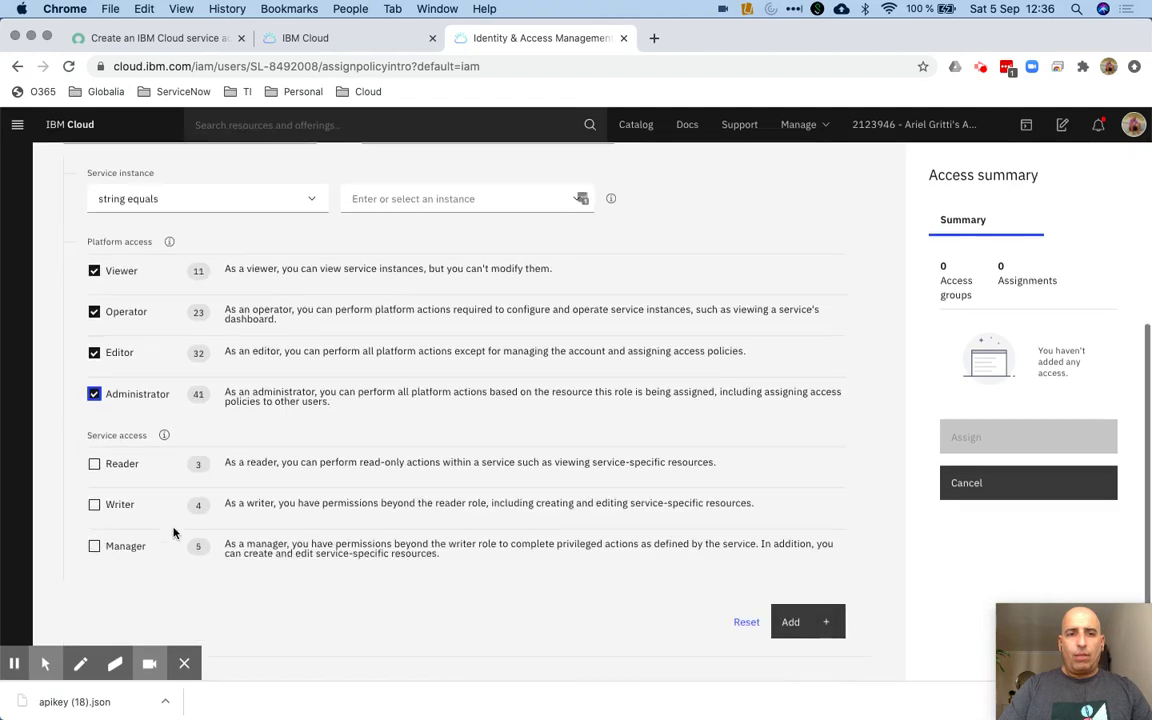
left_click(94, 465)
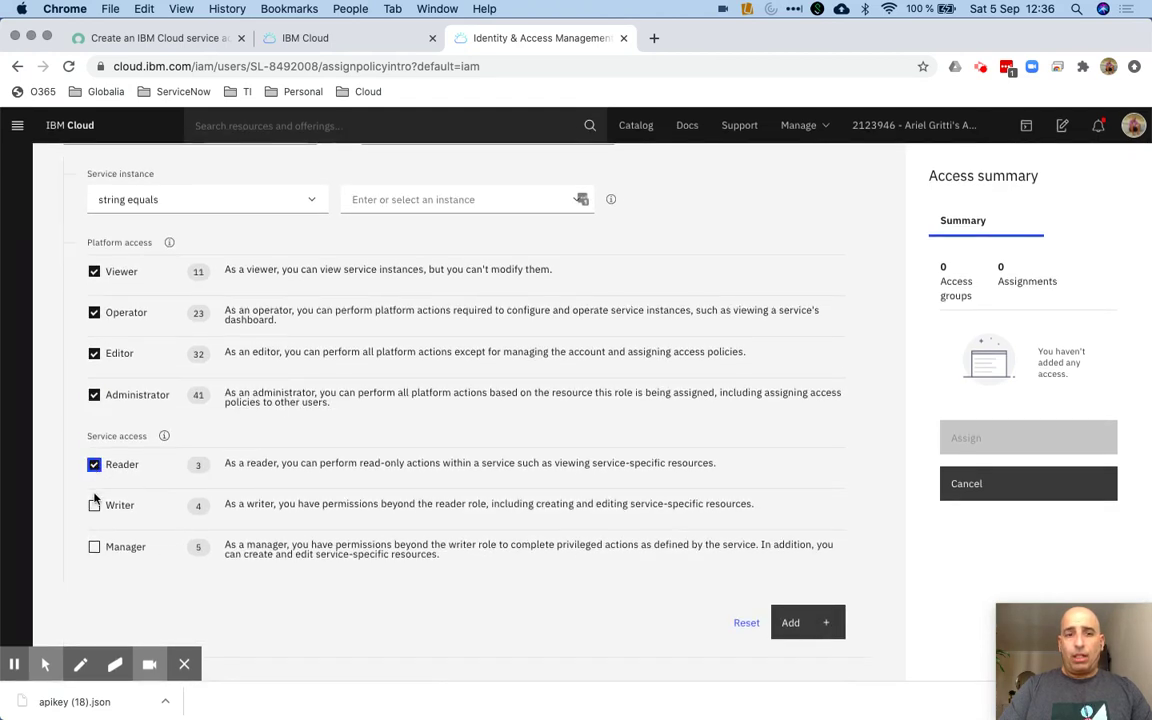
left_click(94, 505)
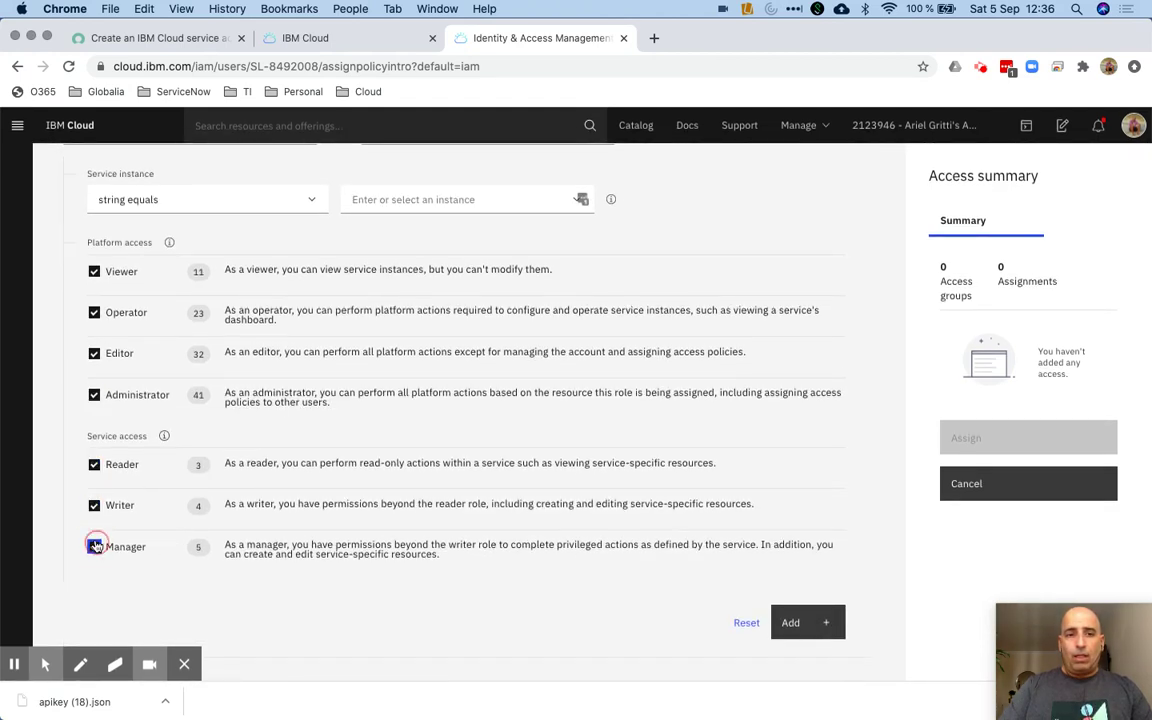
left_click(808, 620)
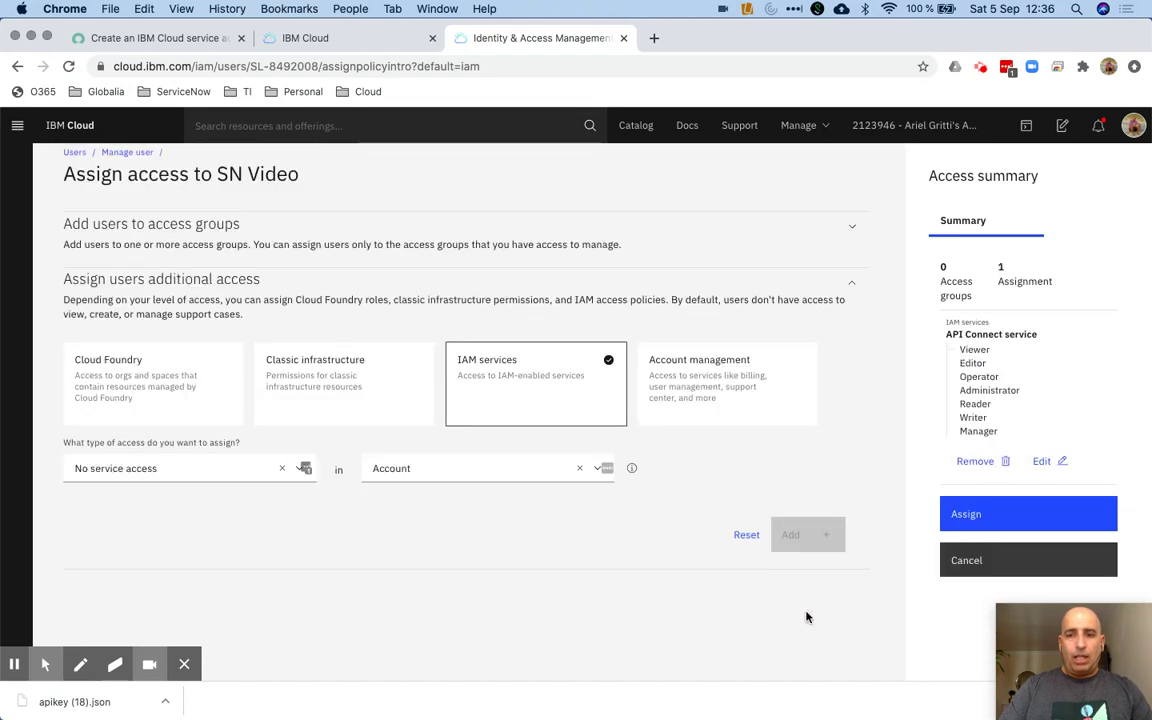
left_click(1029, 515)
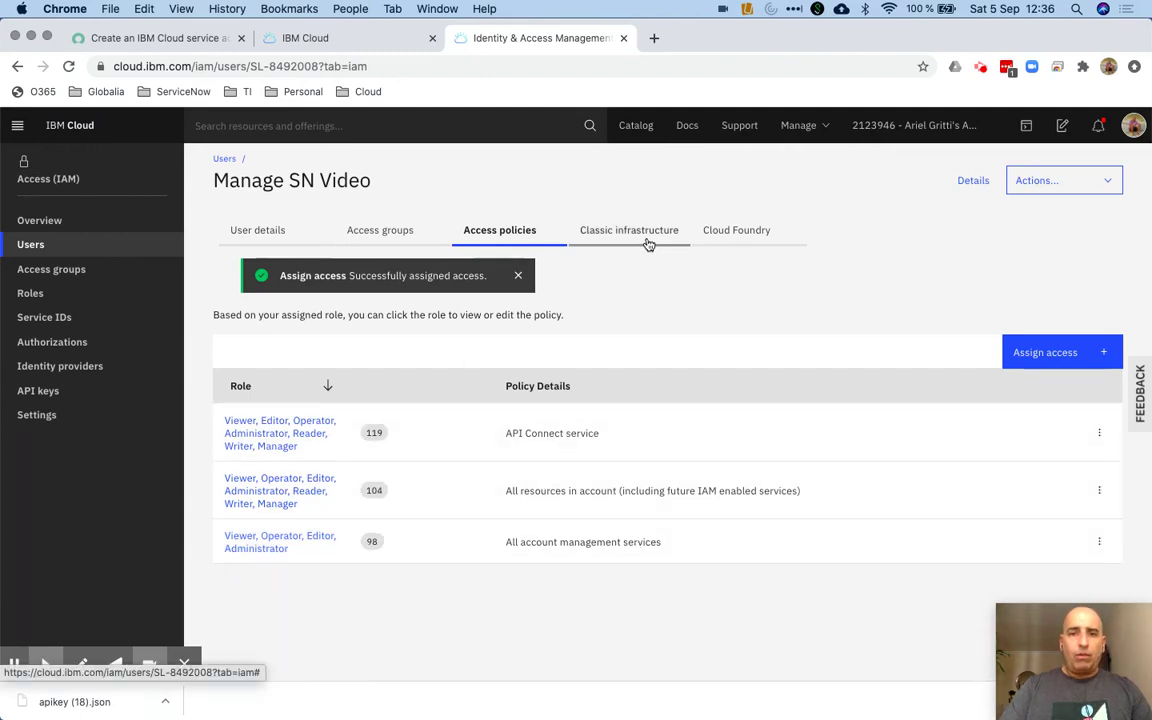
Apply the Super user permission set to every classic infrastructure category and save it
left_click(645, 238)
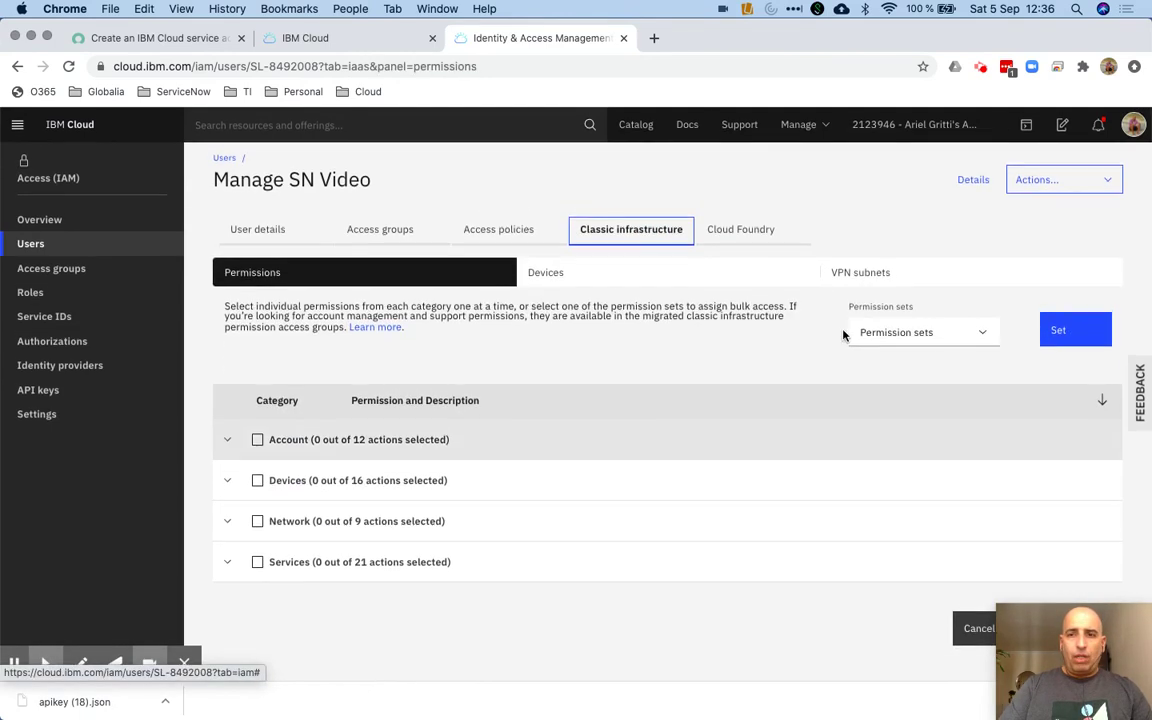
left_click(984, 340)
left_click(931, 419)
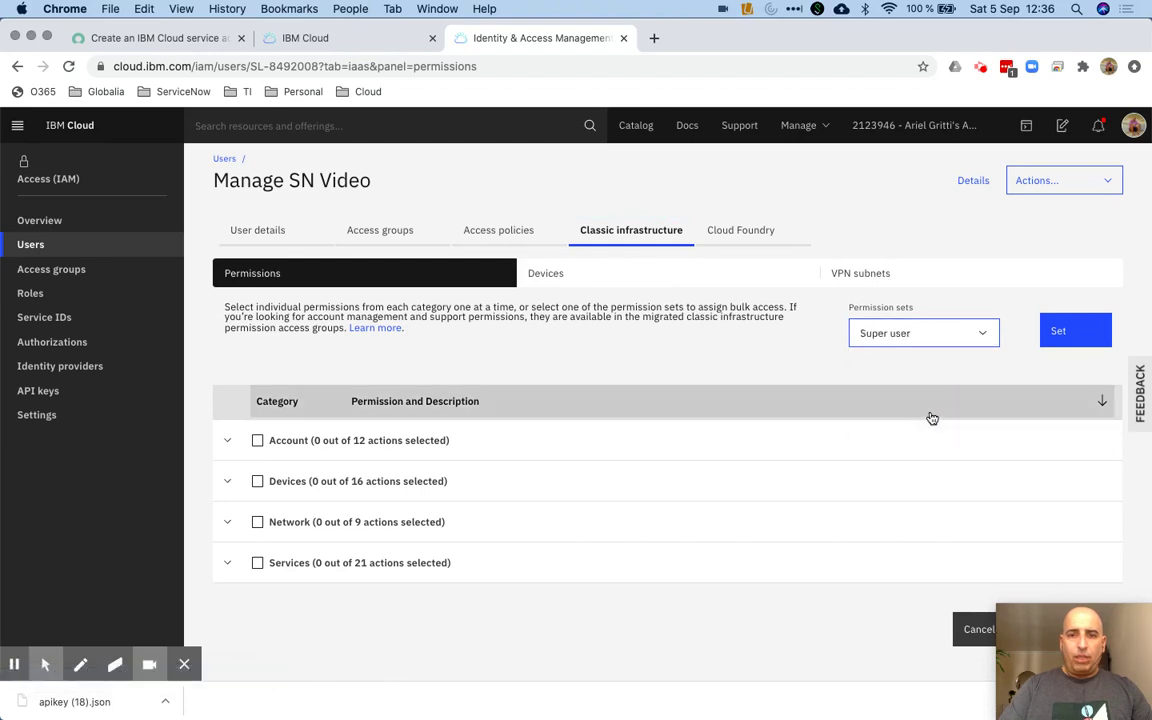
left_click(1056, 330)
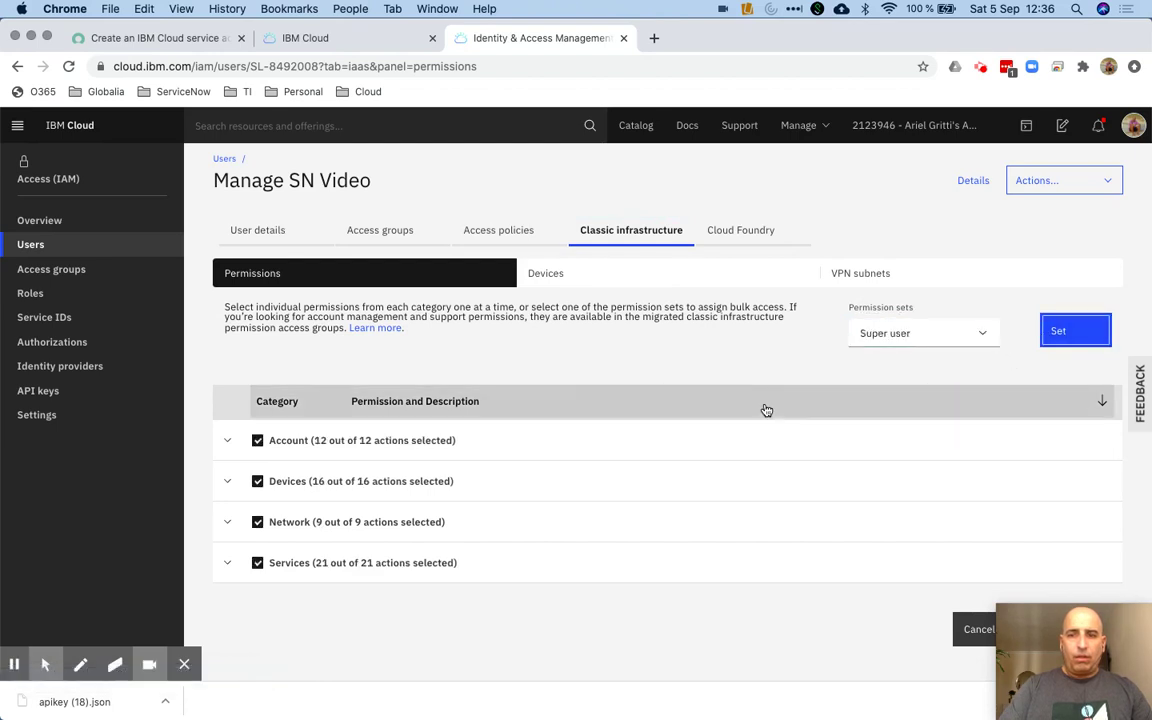
left_click_drag(1033, 633, 809, 642)
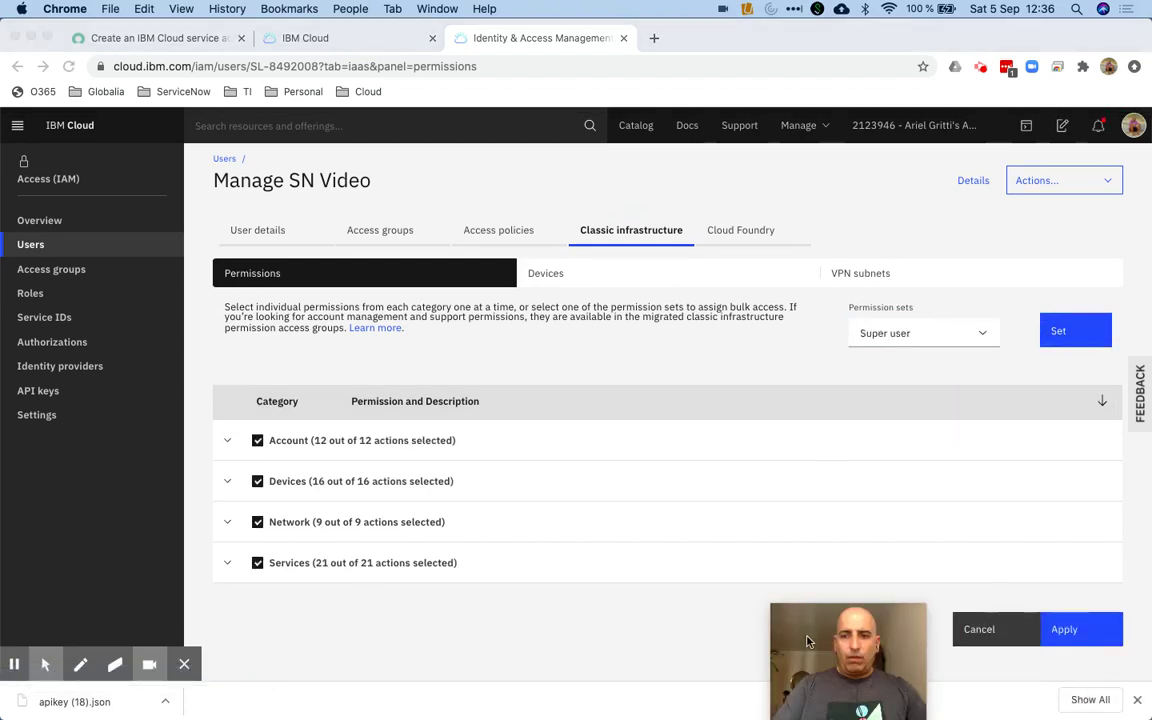
left_click(1078, 631)
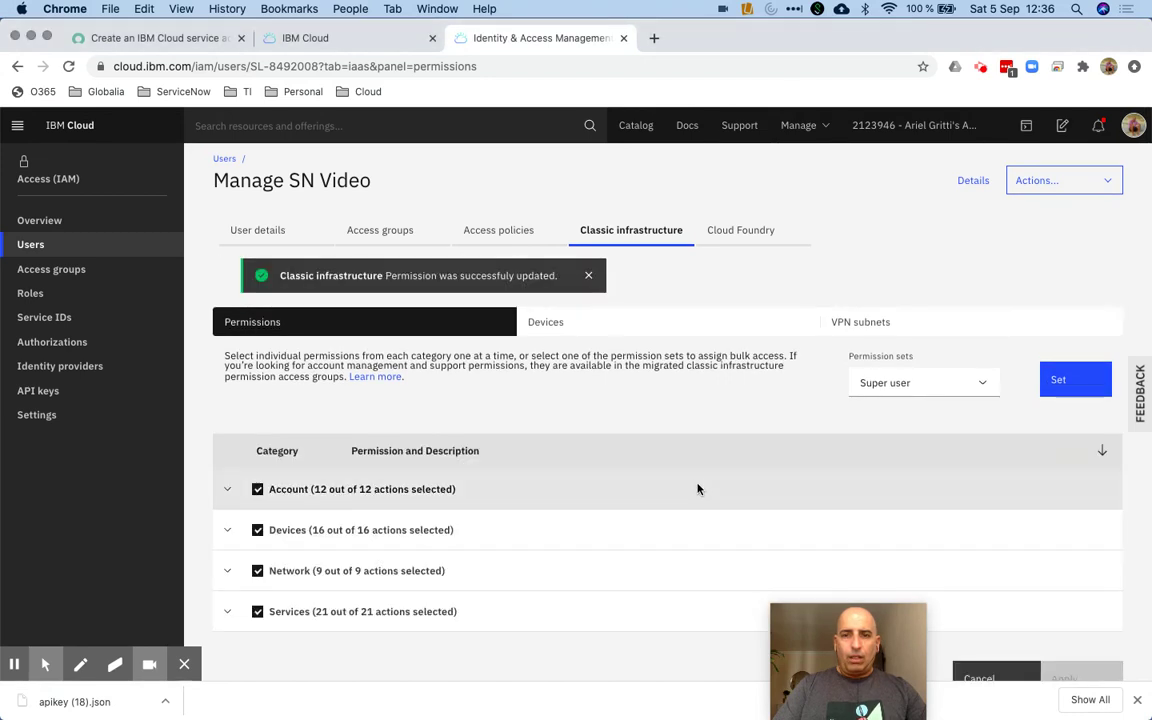
left_click(589, 325)
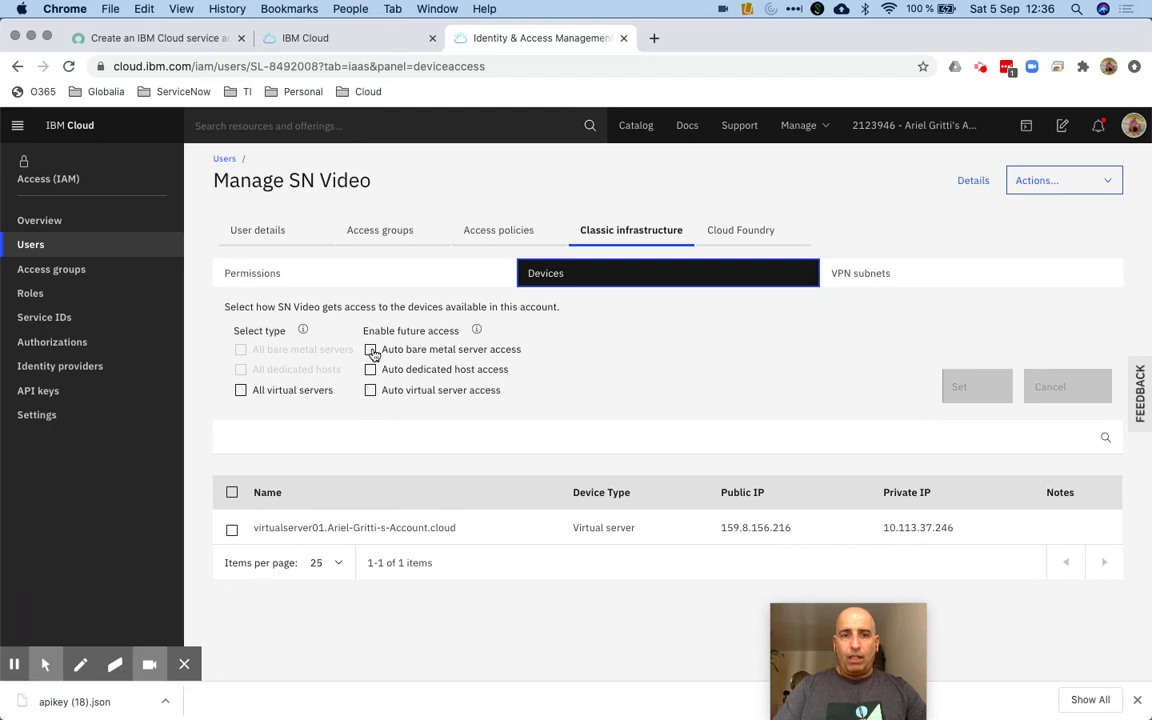
Enable auto access to future bare metal, dedicated hosts and virtual servers plus all virtual servers, and save
left_click(371, 350)
left_click(371, 370)
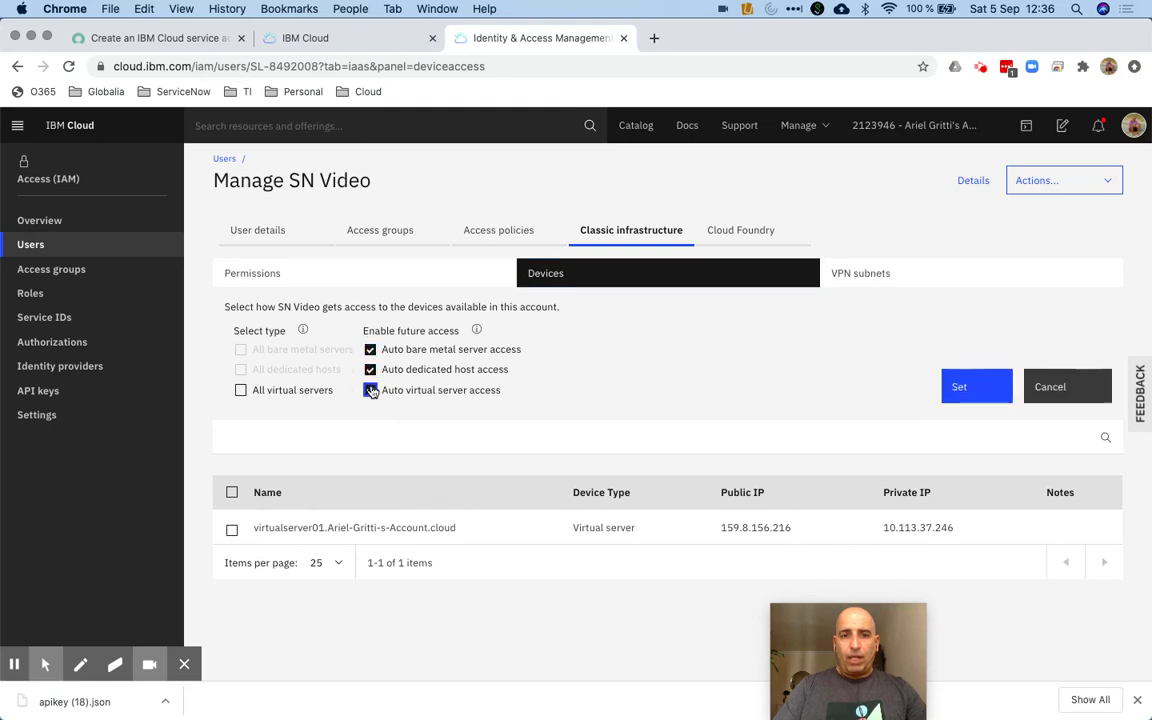
left_click(371, 390)
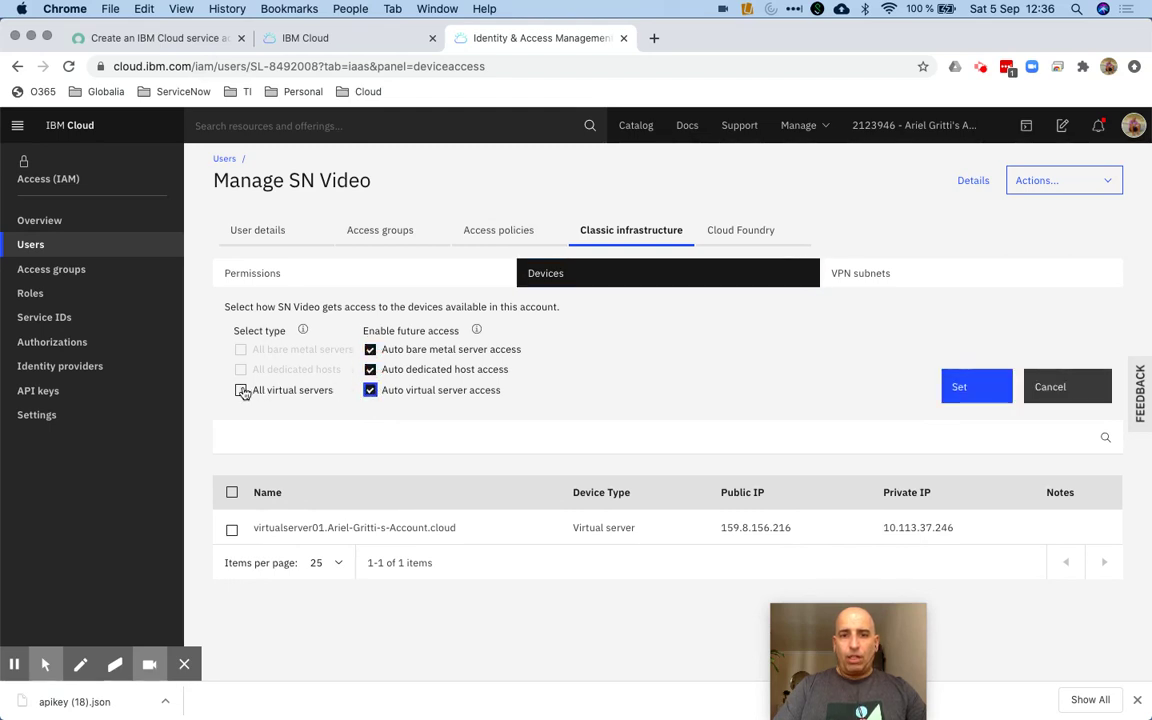
left_click(241, 391)
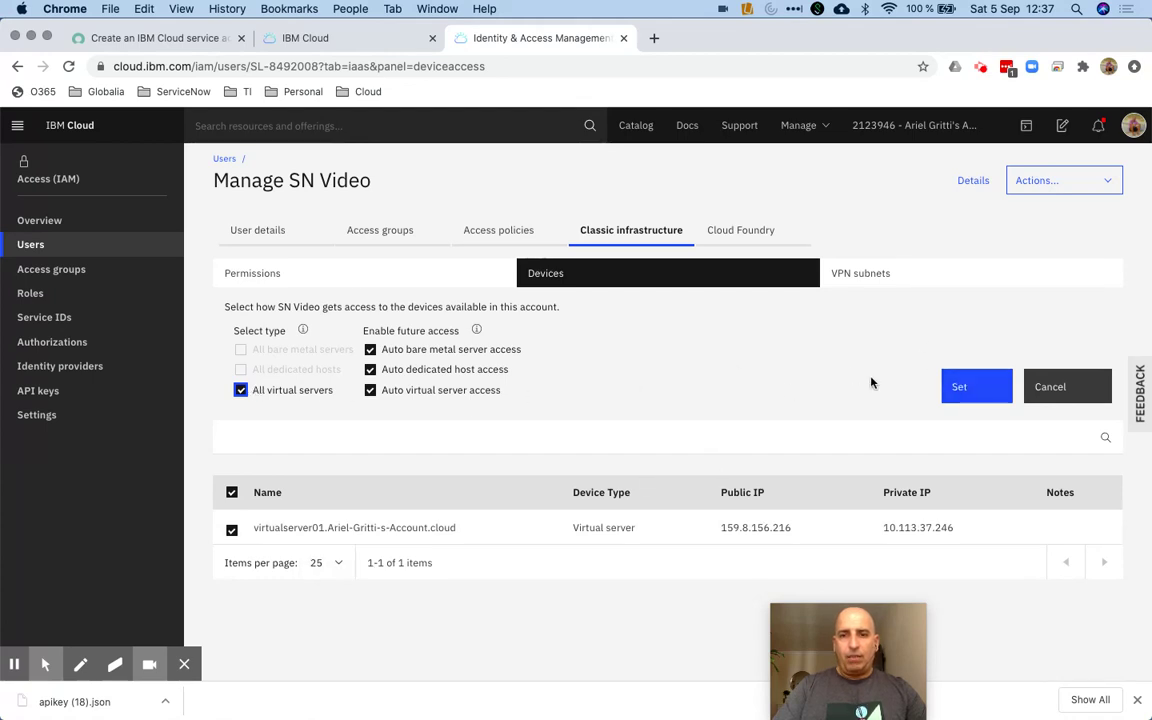
left_click(955, 387)
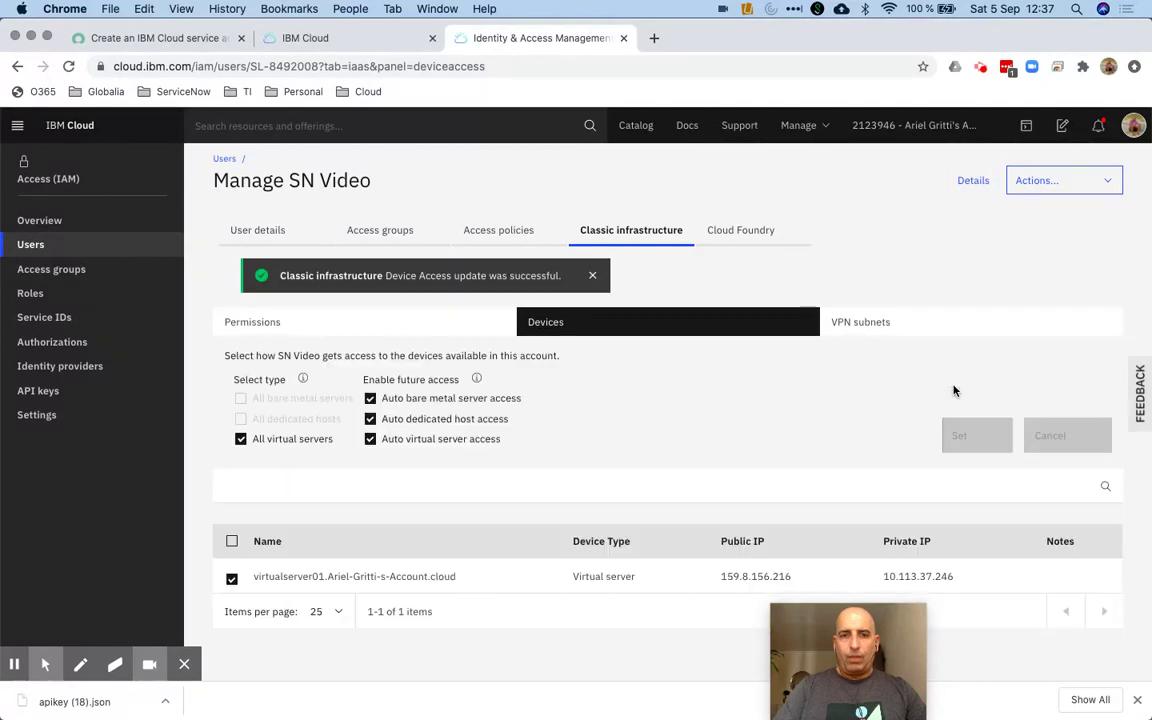
left_click(742, 238)
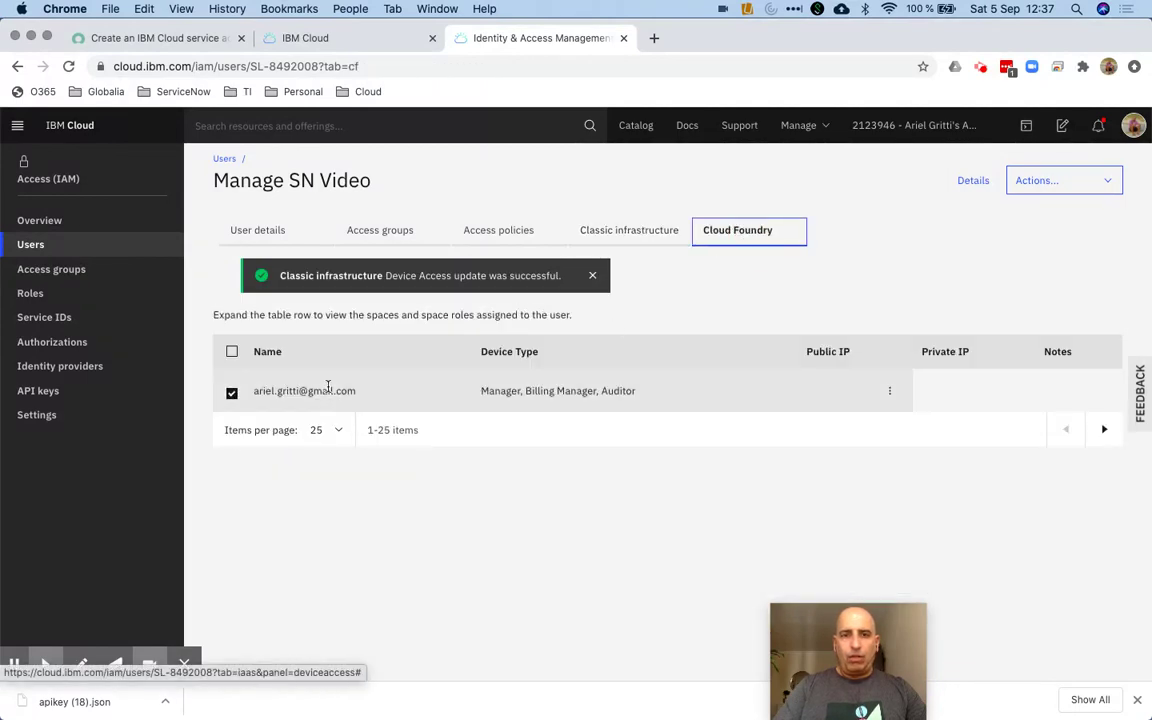
left_click_drag(869, 651, 1085, 677)
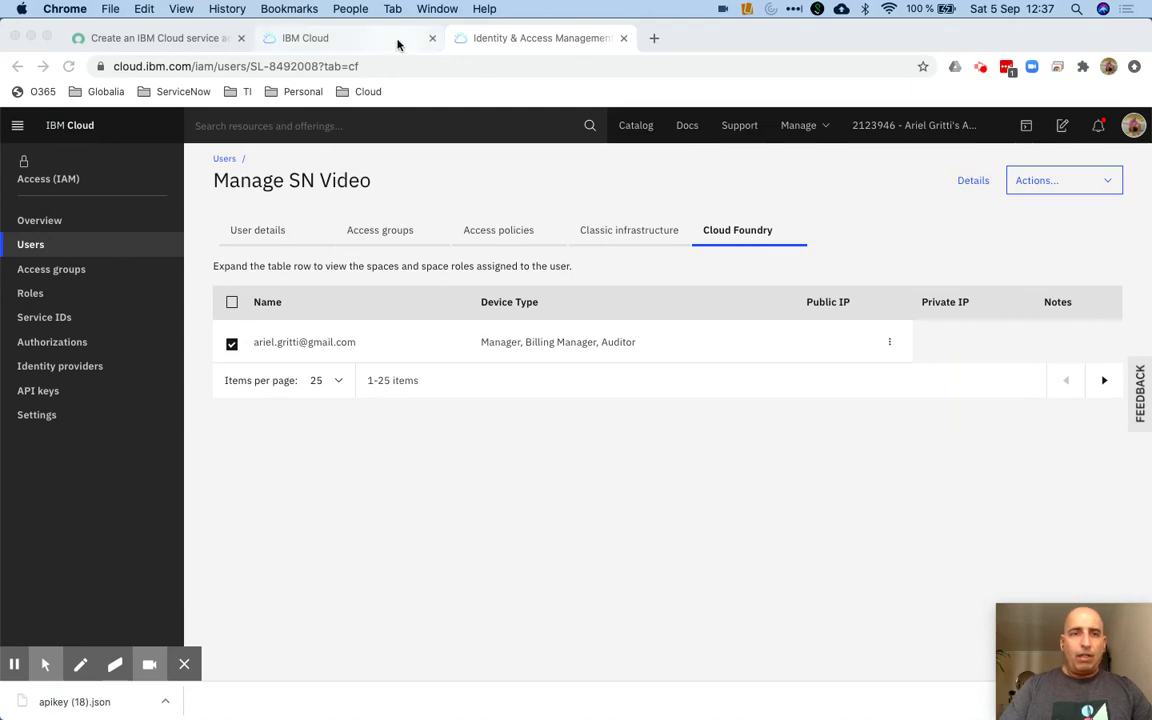
Copy the console.bluemix.net address from the setup guide and load it in a new tab
left_click(165, 38)
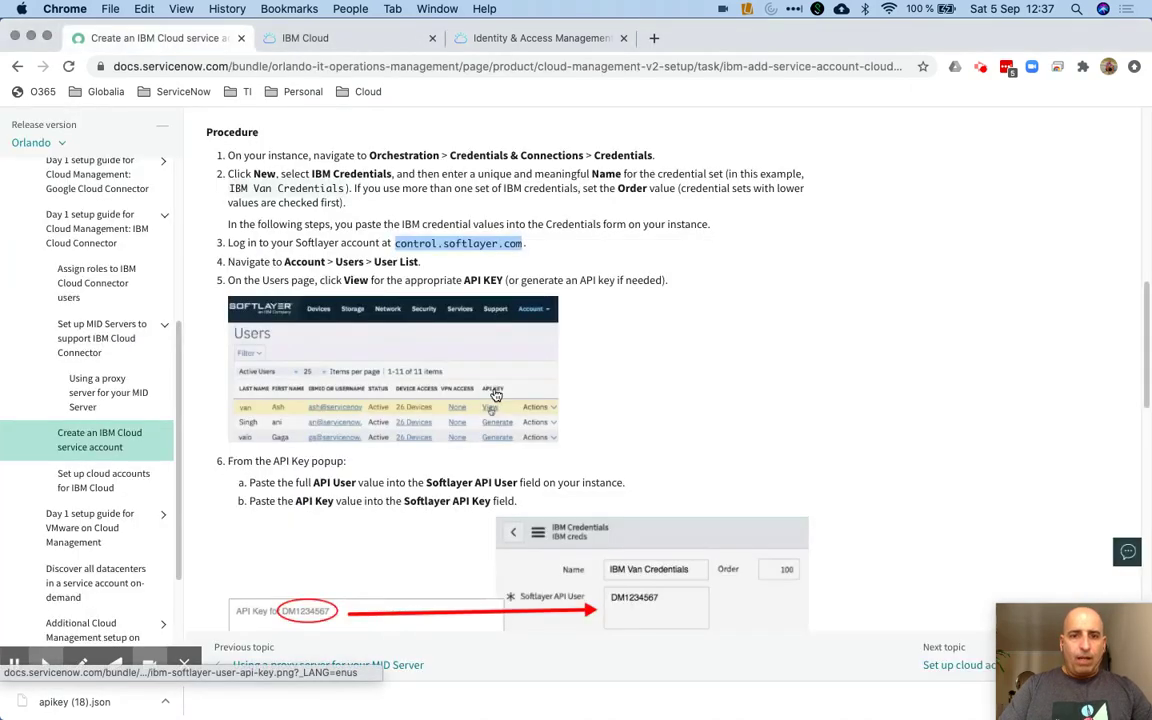
scroll(348, 236, "down", 2)
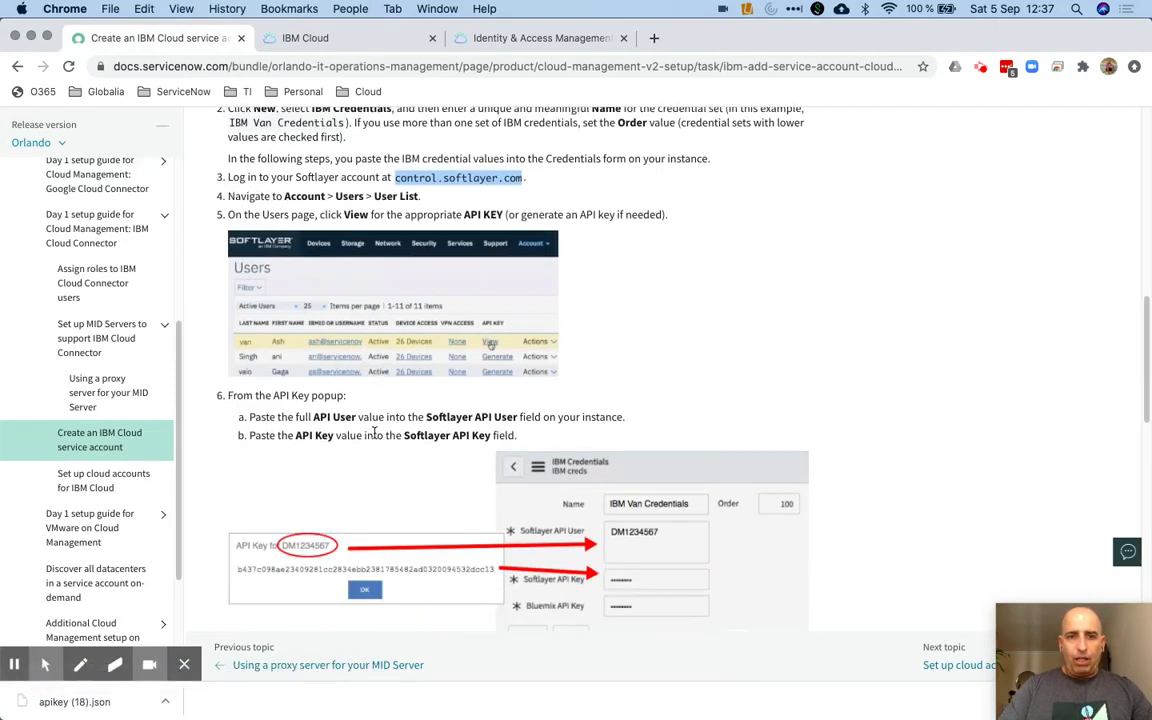
scroll(375, 432, "down", 5)
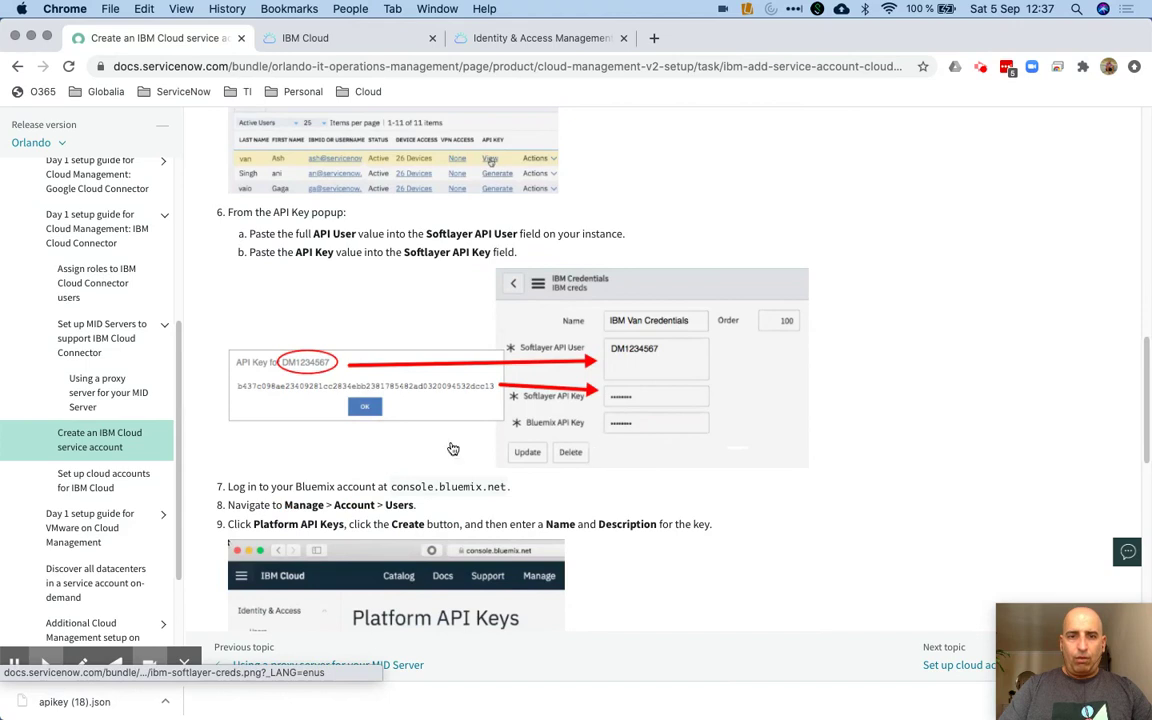
scroll(453, 449, "down", 3)
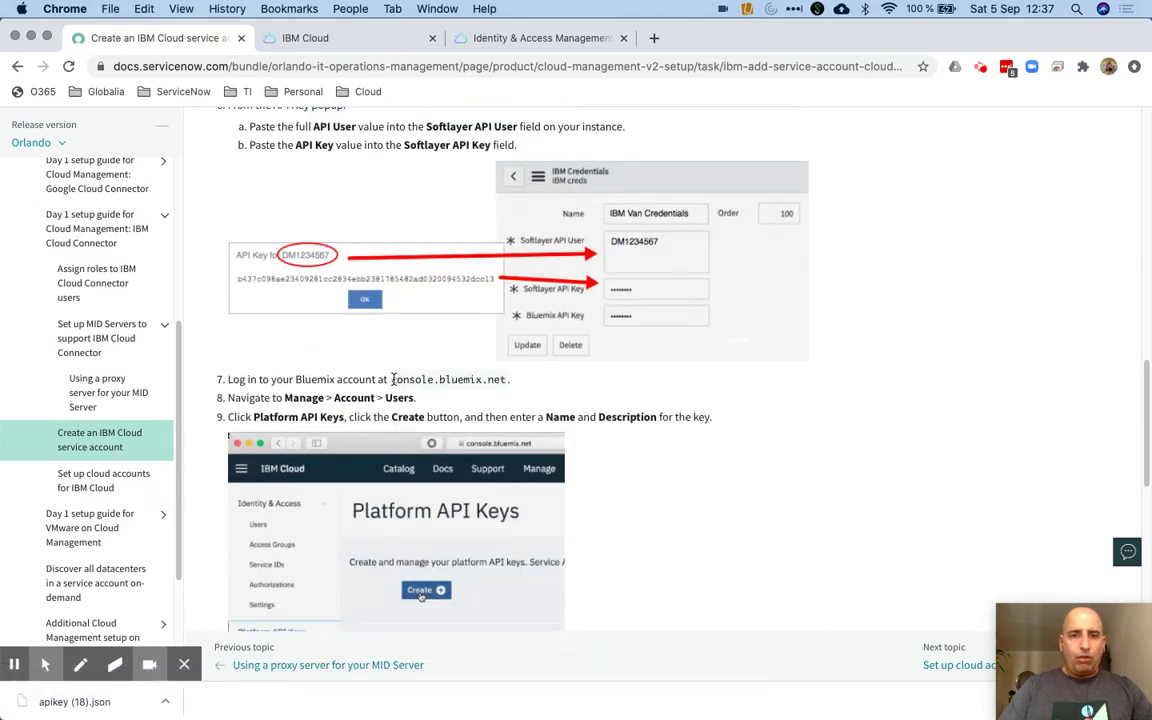
left_click_drag(393, 379, 507, 380)
key("cmd+c")
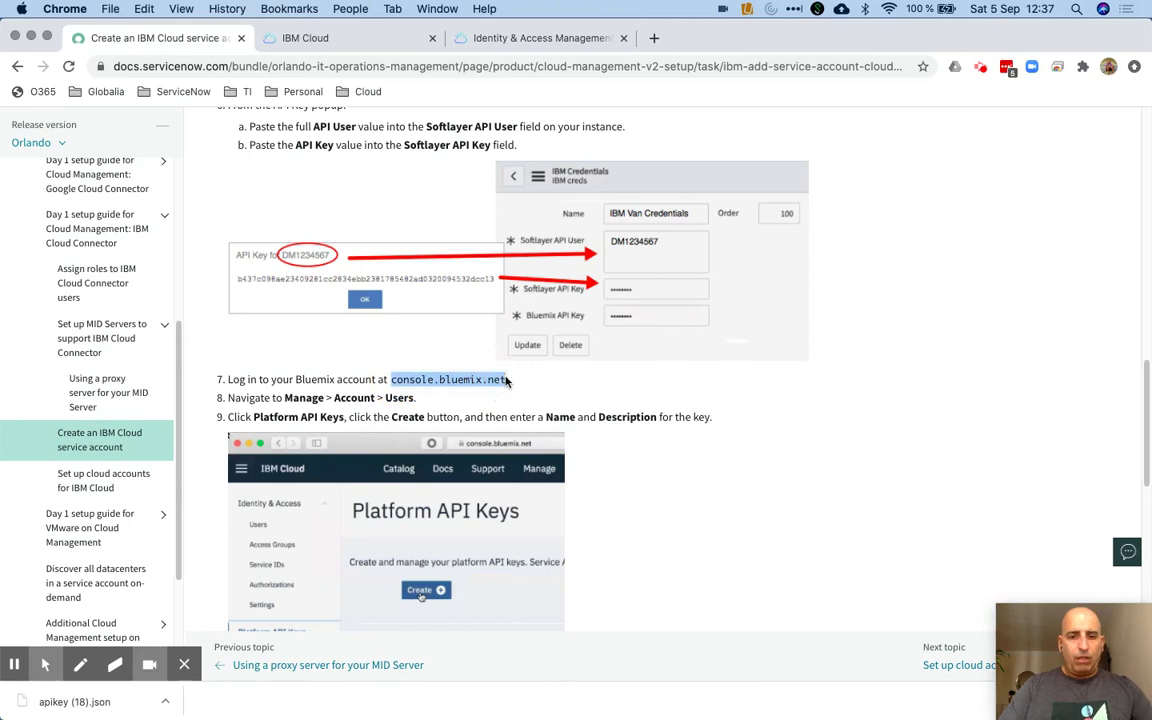
left_click(654, 38)
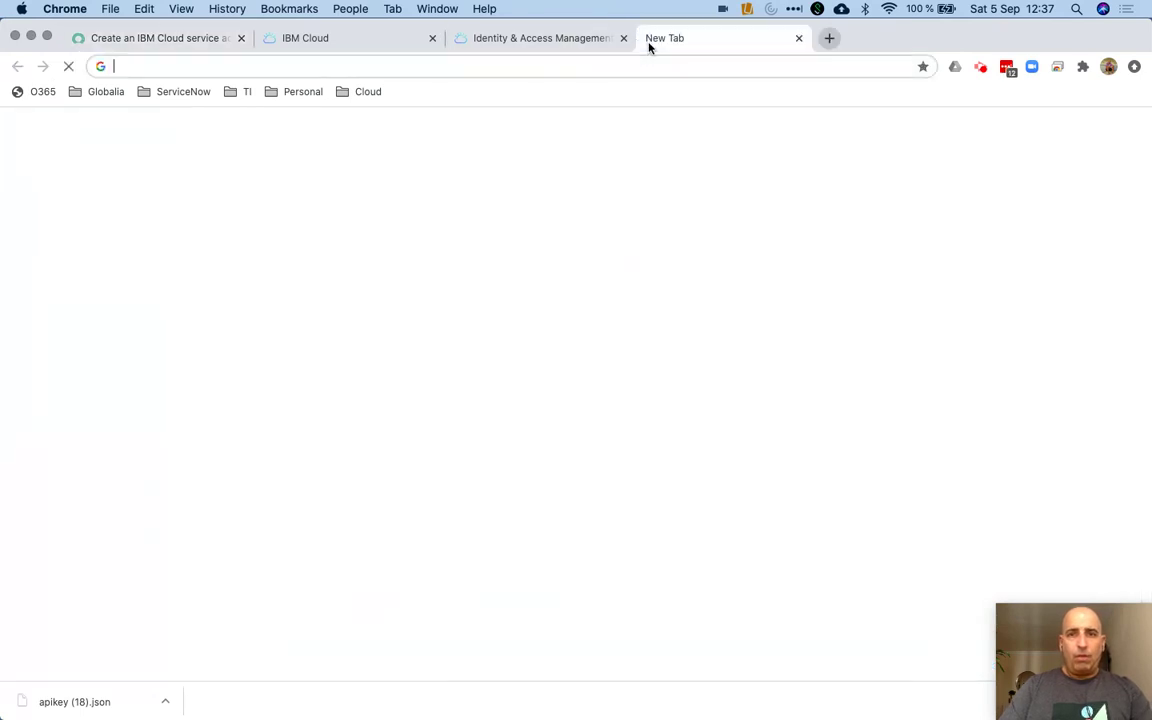
key("cmd+v")
key("Return")
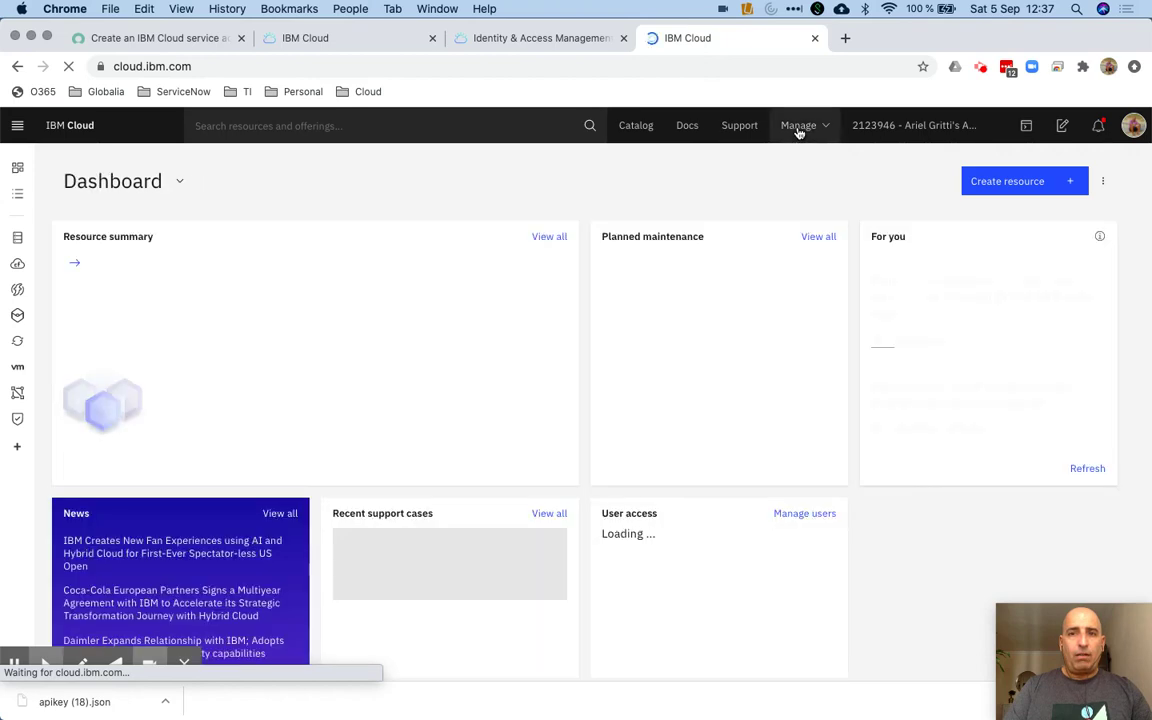
Open IBM Cloud's Manage access and users overview, checking the setup guide for next steps
left_click(799, 130)
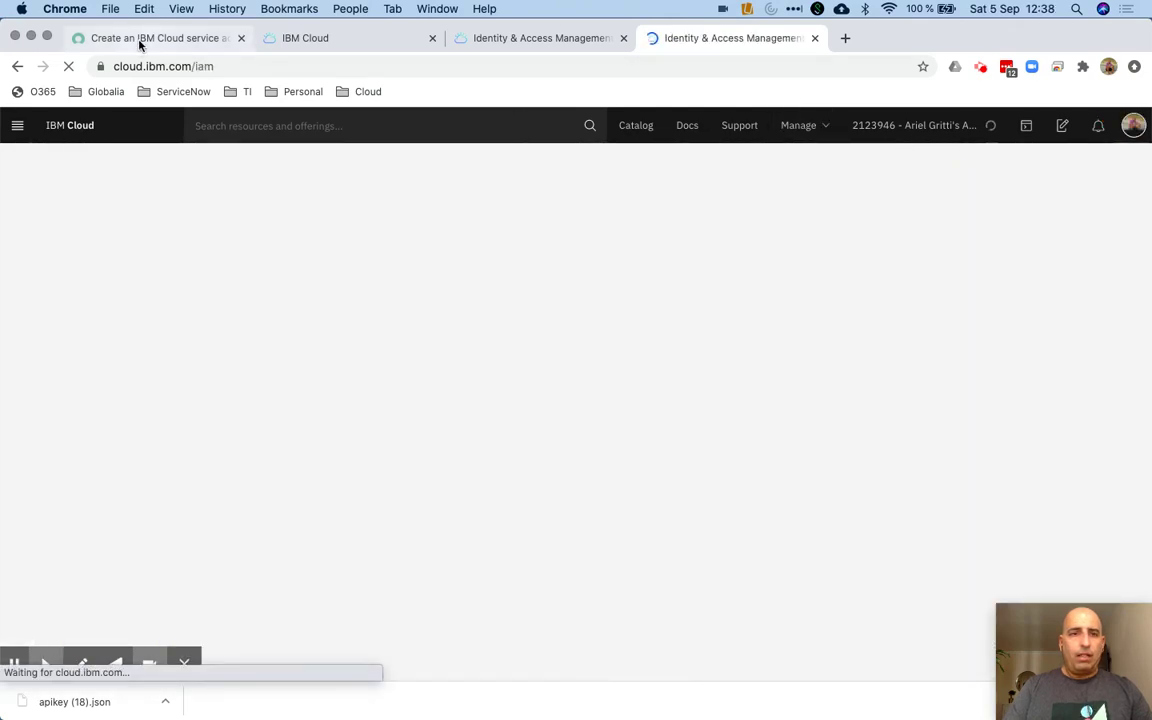
key("super+1")
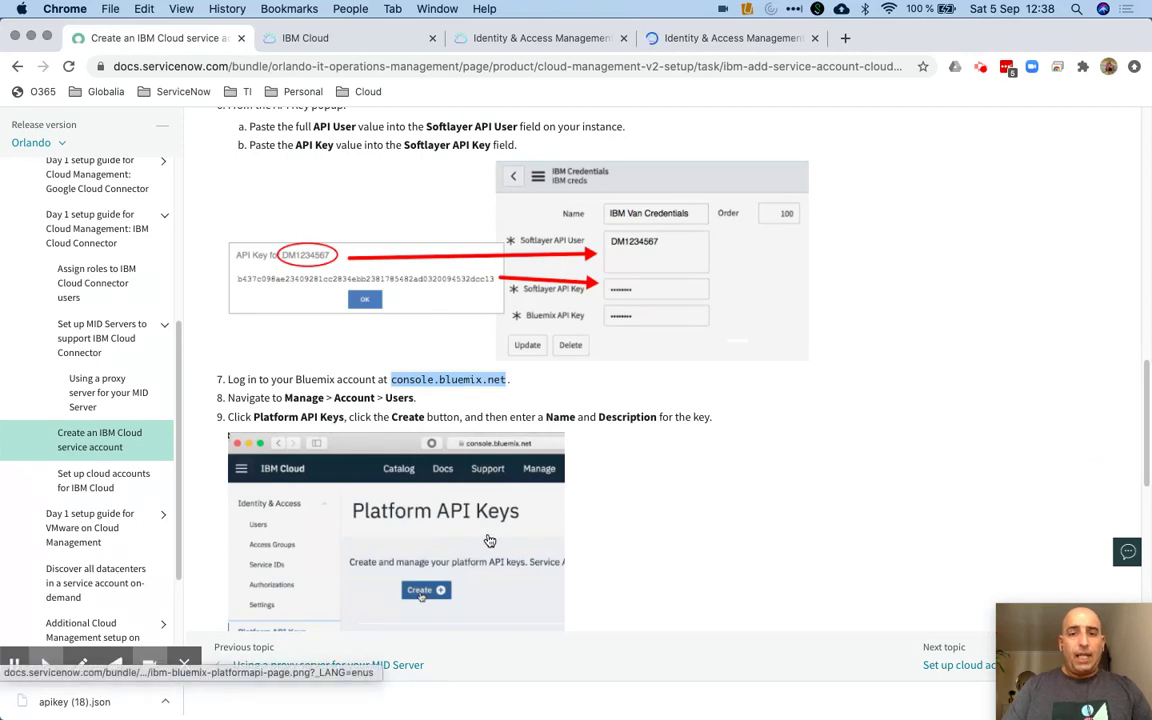
scroll(489, 541, "down", 2)
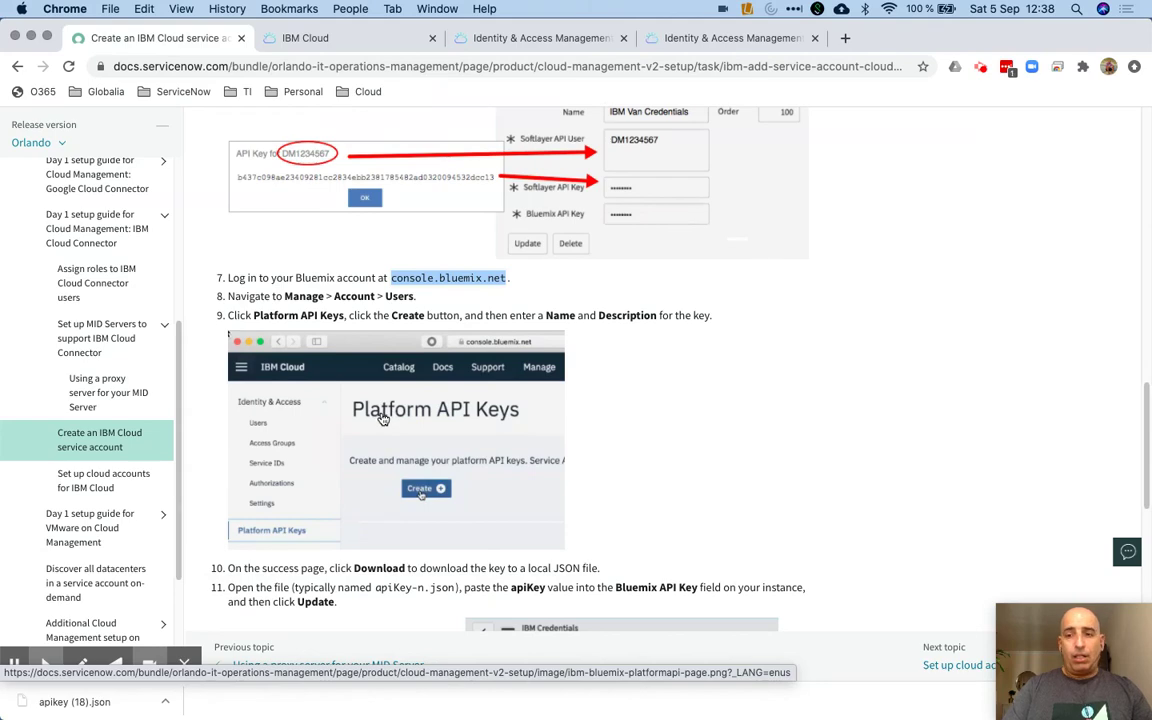
left_click(715, 38)
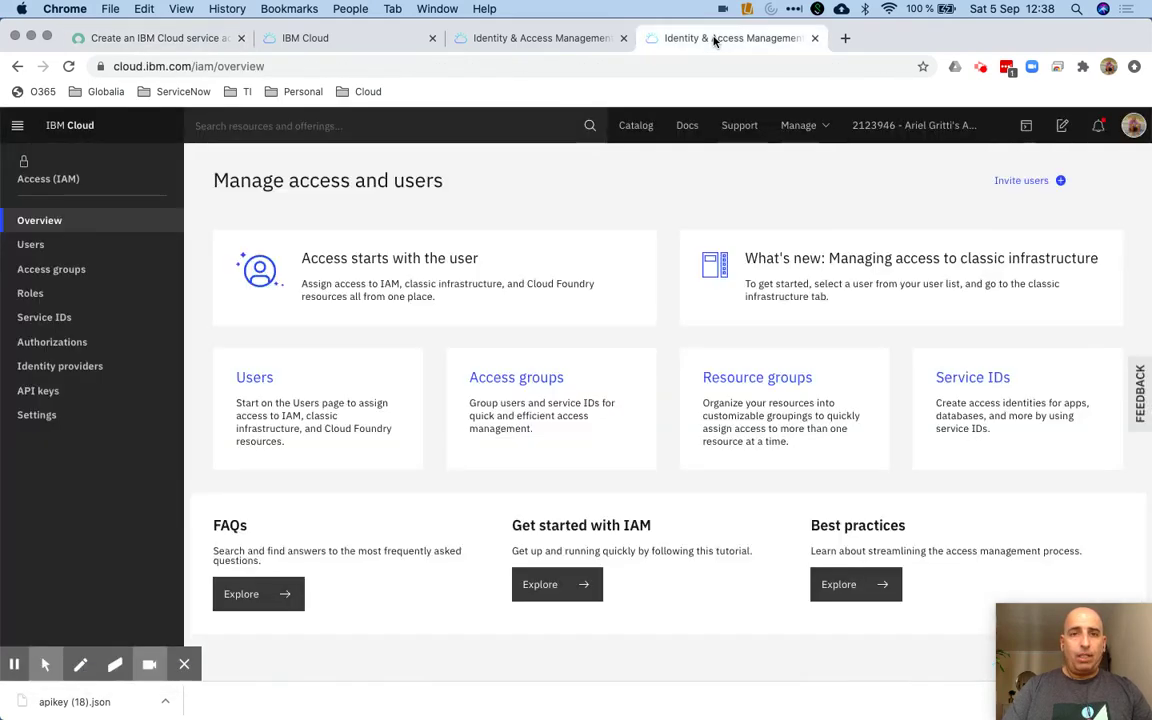
Create an IBM Cloud API key named snVideo and download its key file
left_click(50, 393)
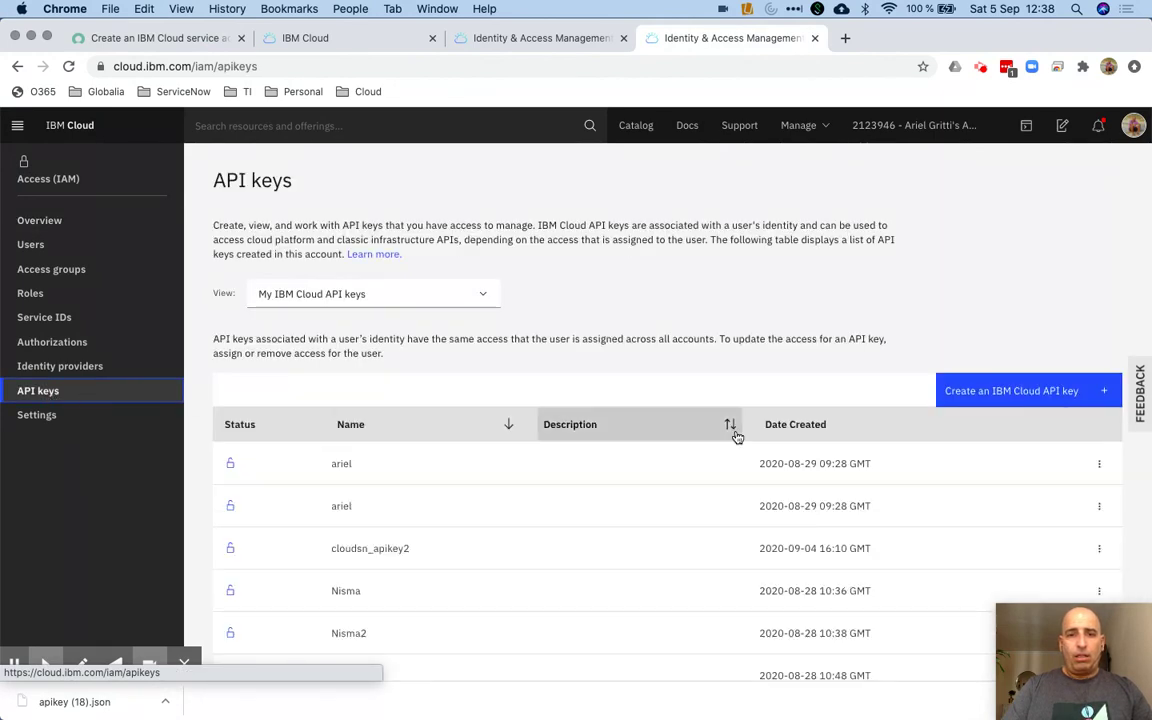
left_click(990, 394)
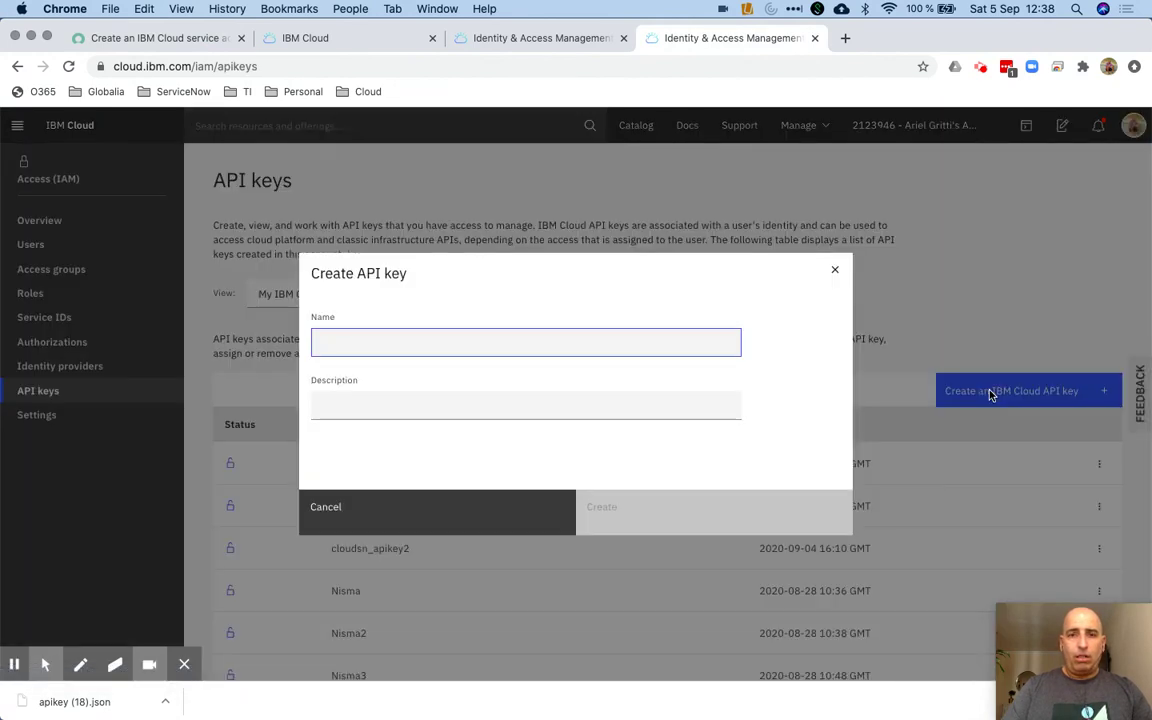
type("snVideo")
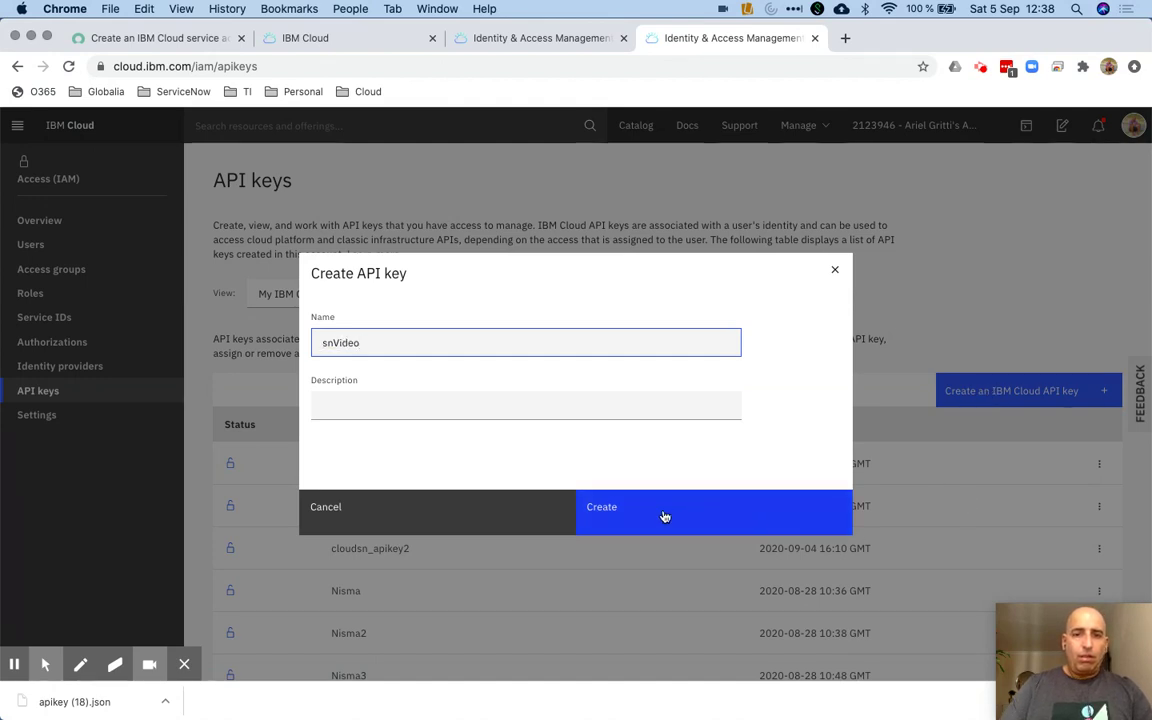
left_click(664, 516)
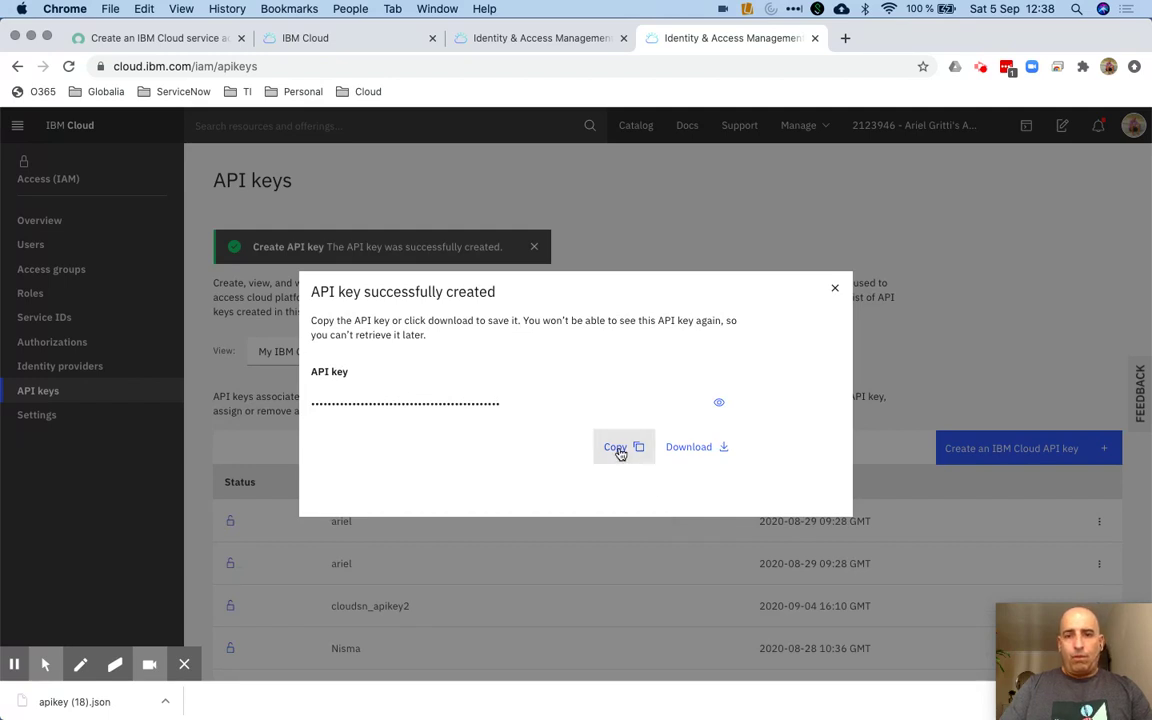
left_click(700, 454)
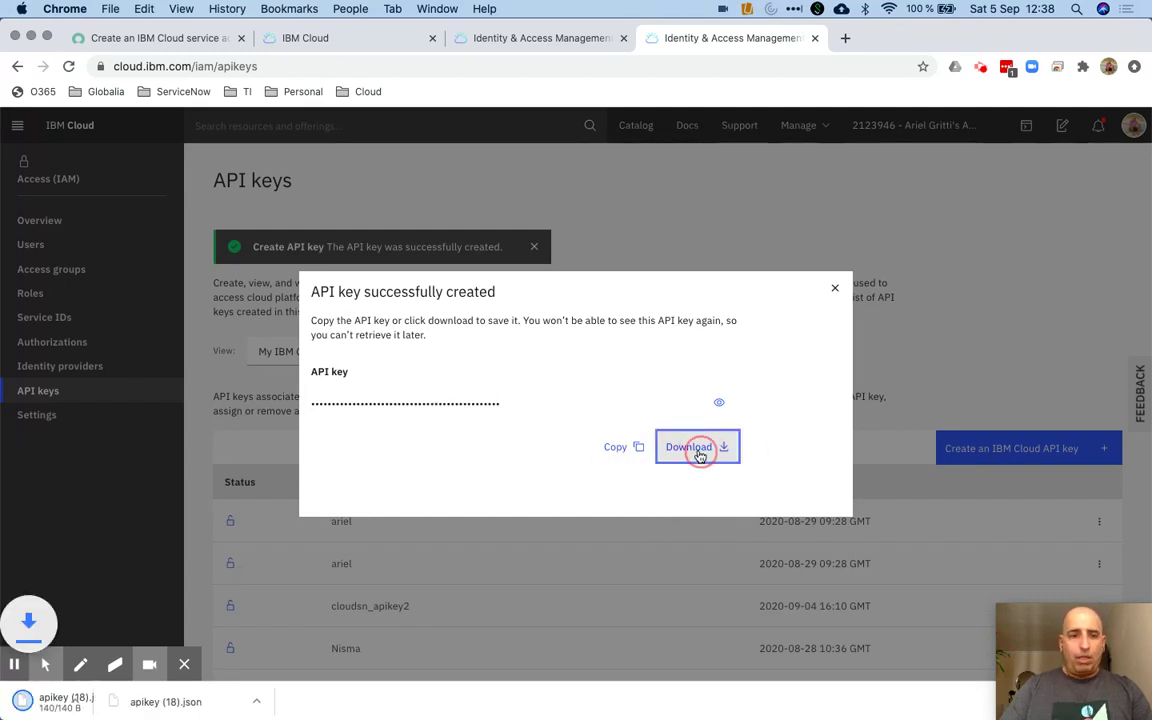
left_click(160, 703)
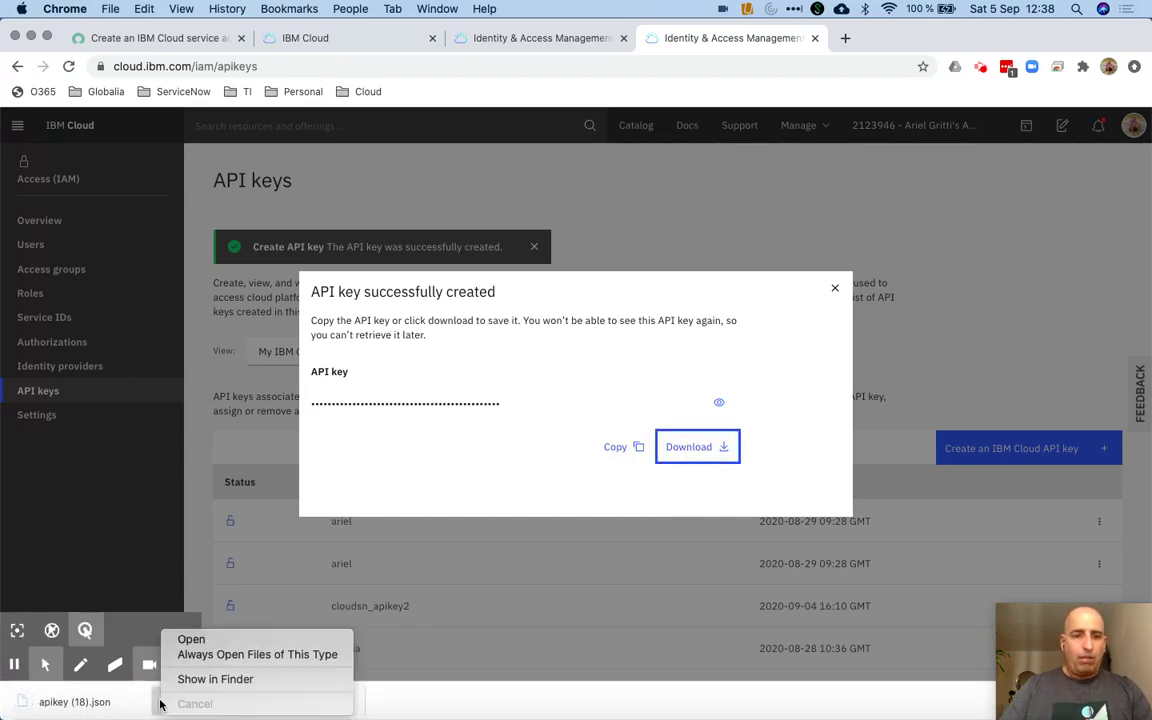
Rename the downloaded apikey (18).json to snVideo_apikey2.json in the Downloads folder
left_click(210, 679)
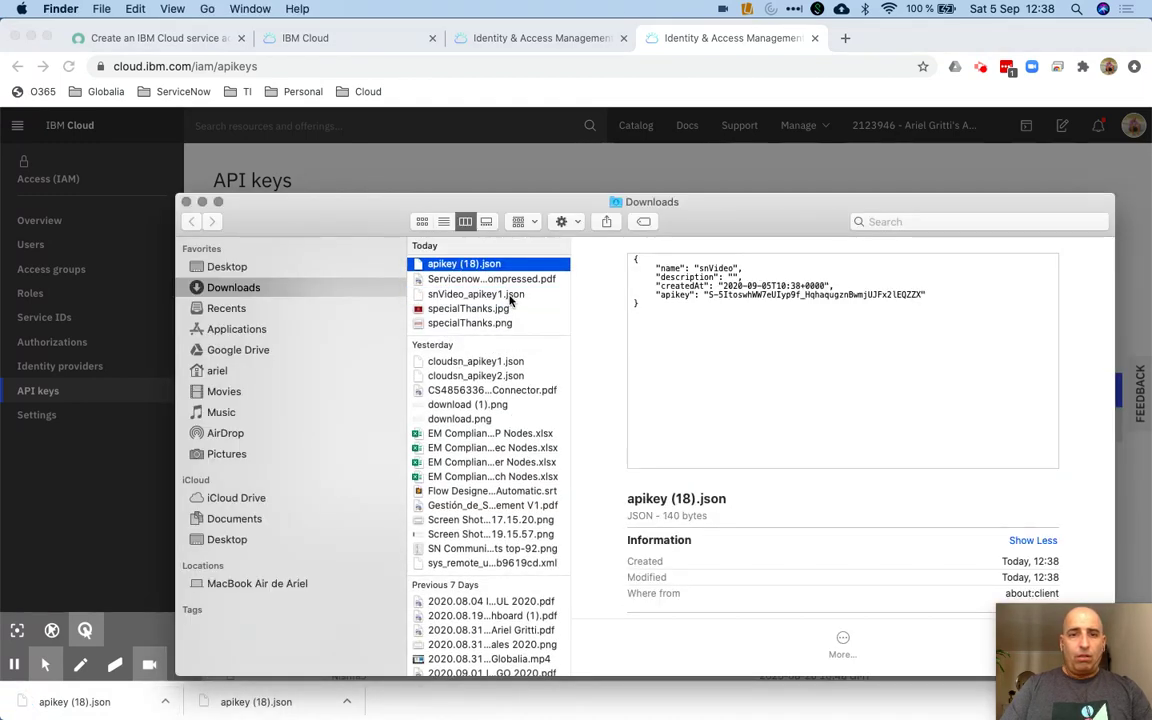
left_click(485, 265)
type("snVideo")
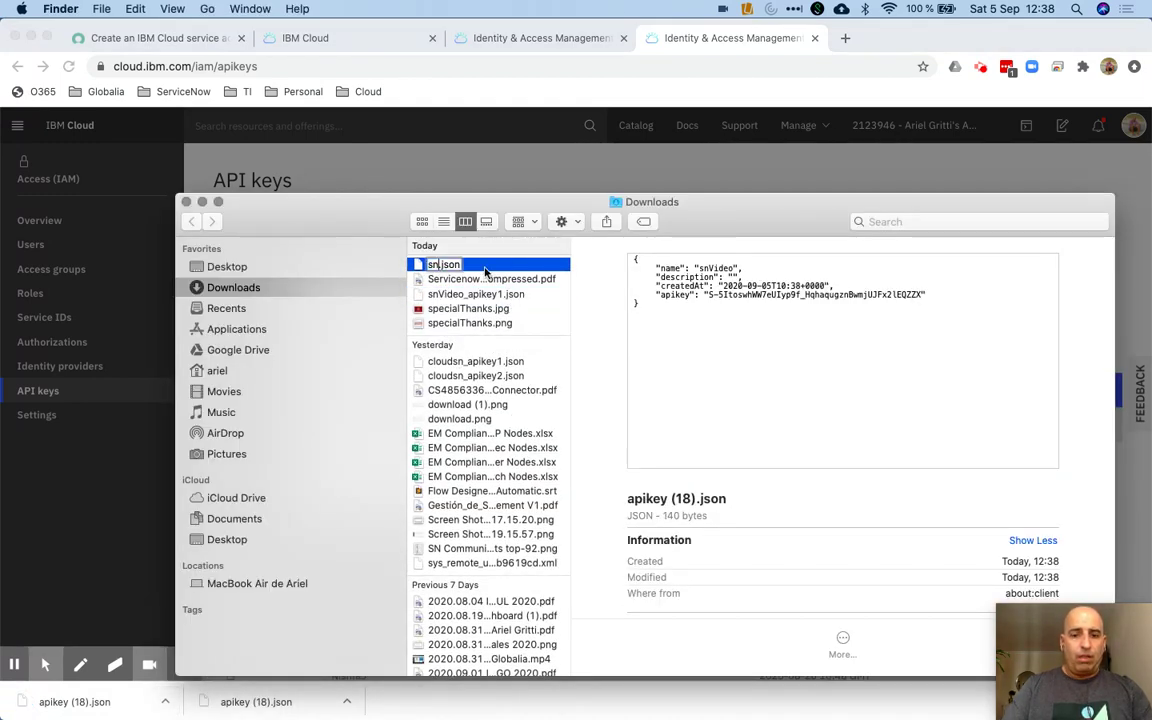
type("_apikey")
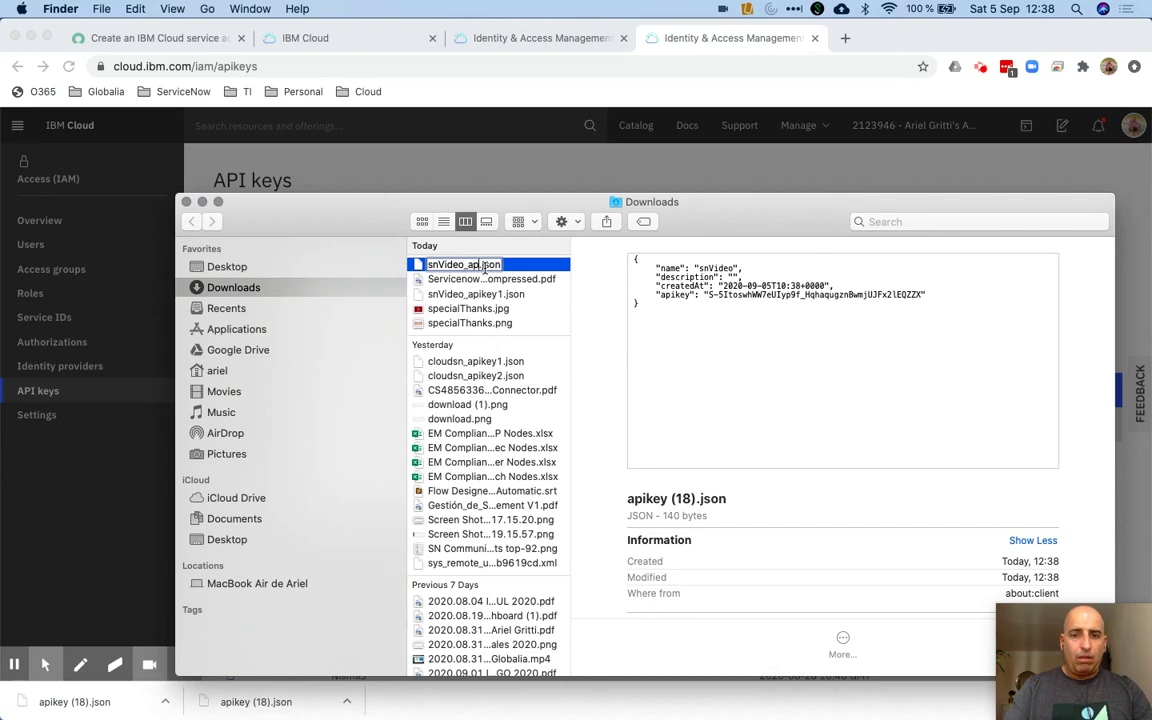
type("2")
key("Return")
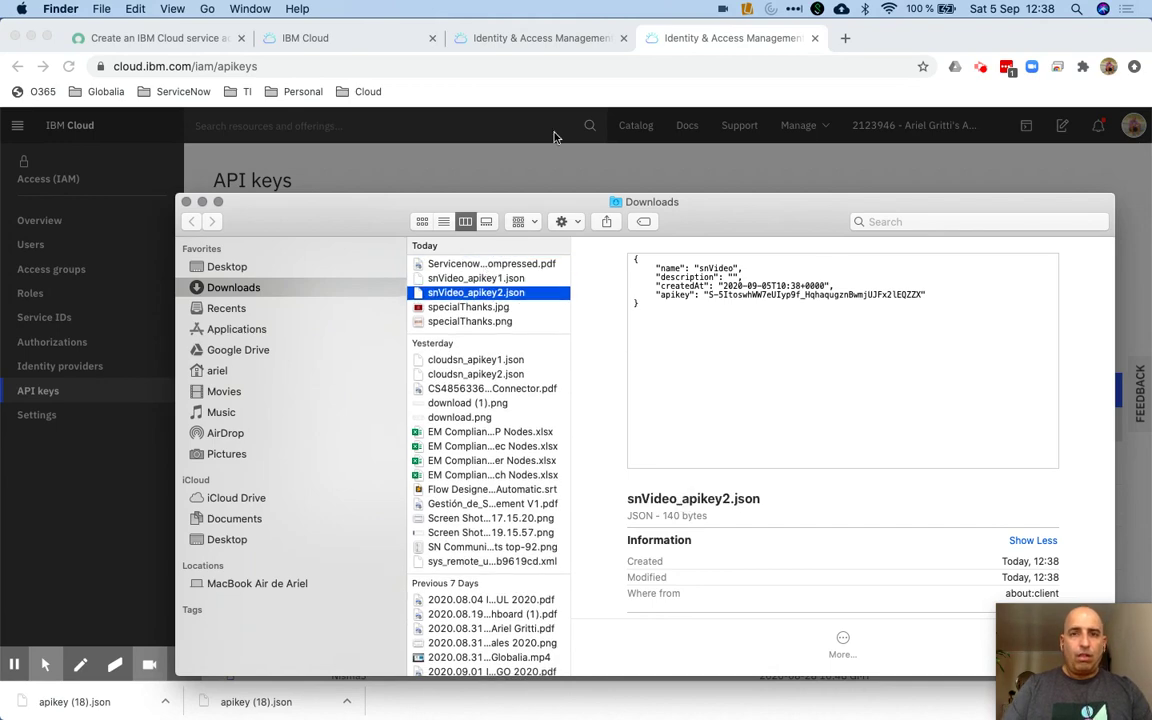
left_click(710, 47)
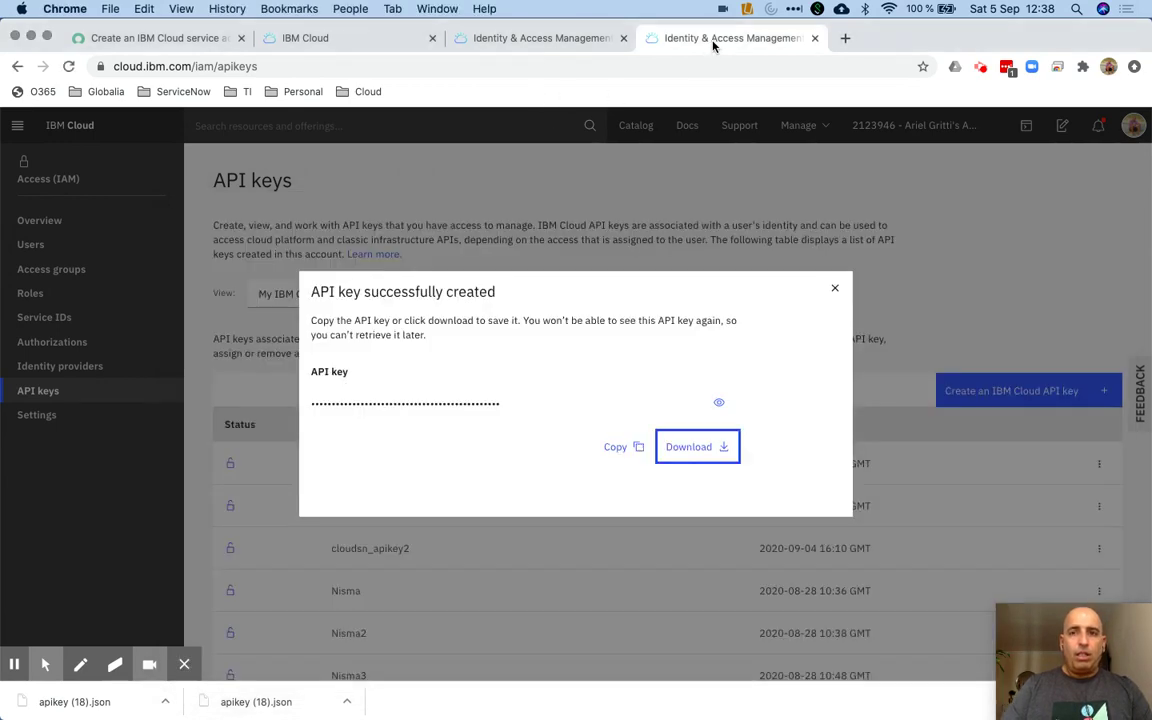
Close the API key created confirmation and return to the setup guide
left_click(835, 291)
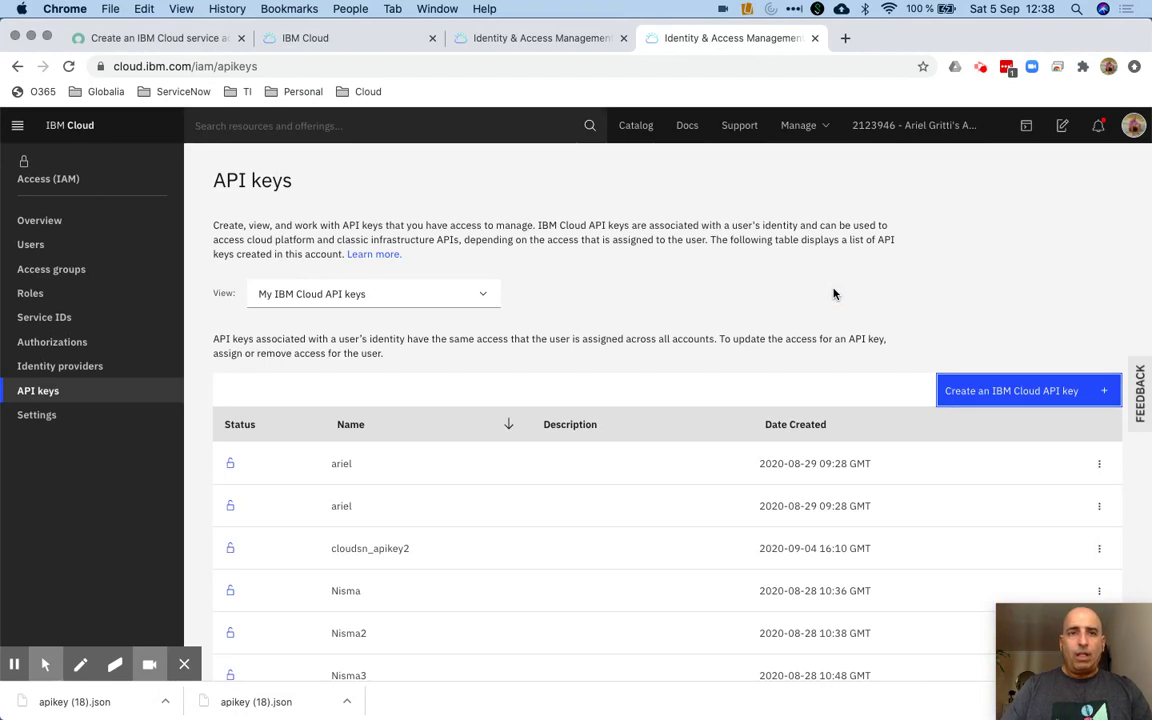
left_click(192, 38)
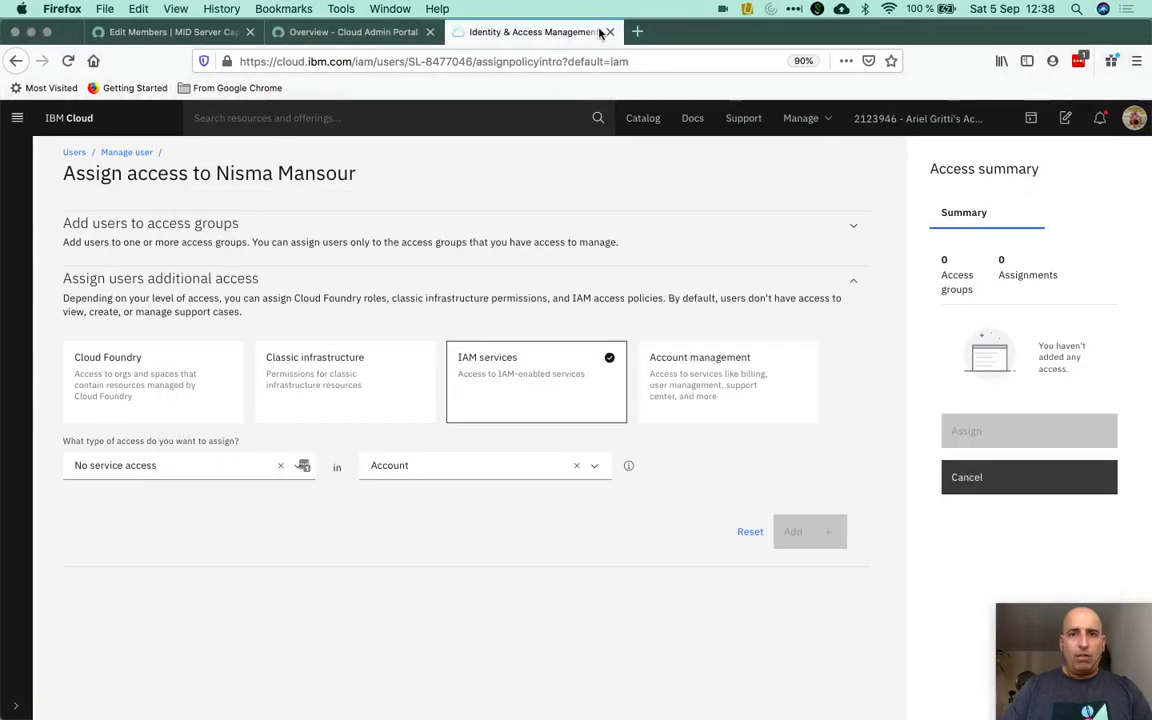
Close the IAM tab, filter the navigator by 'cloud', and open the portal's Credentials list
left_click(607, 32)
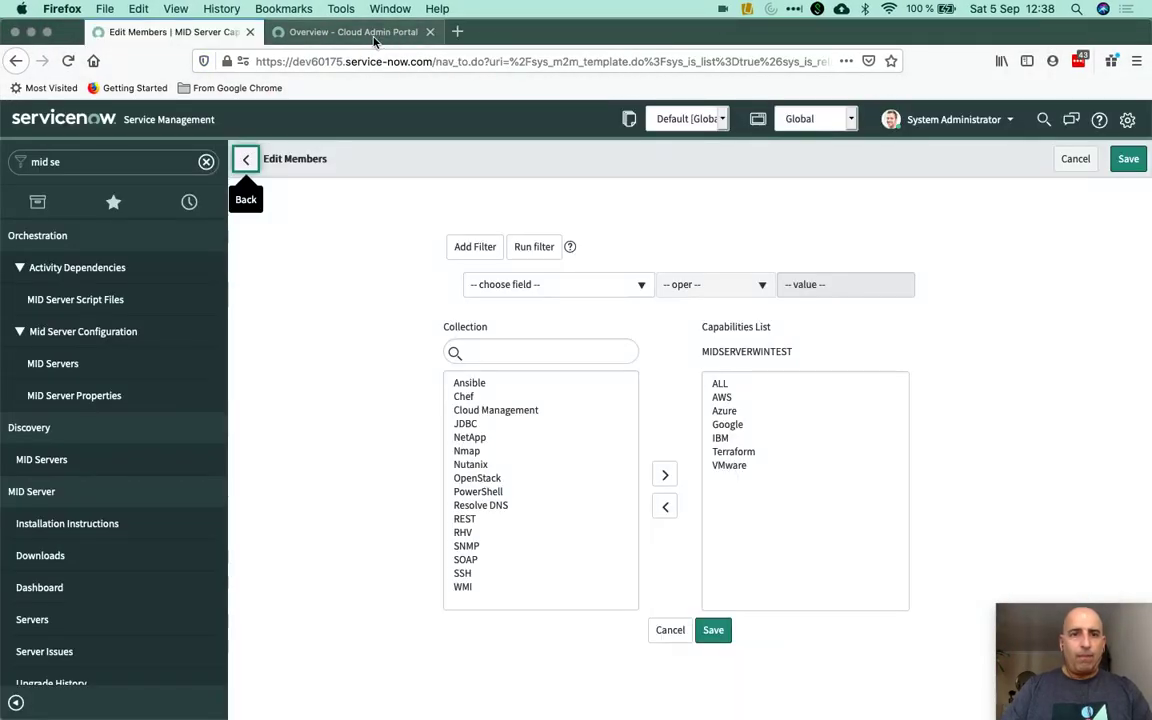
left_click(375, 40)
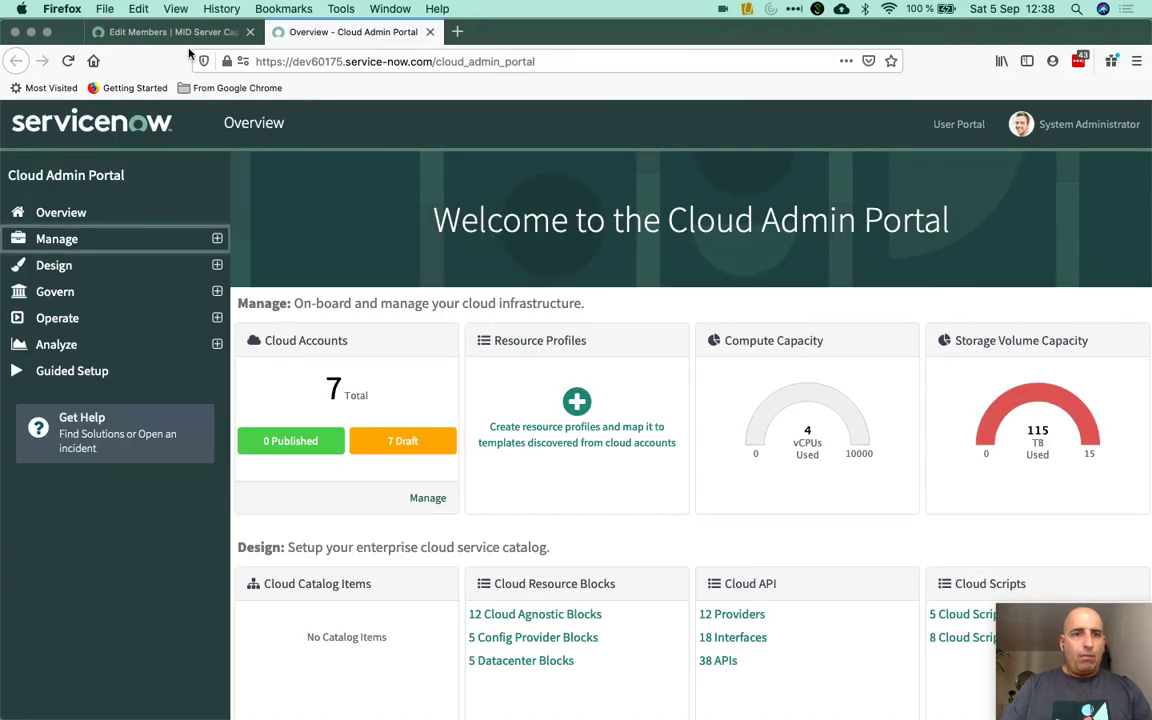
left_click(170, 35)
triple_click(103, 155)
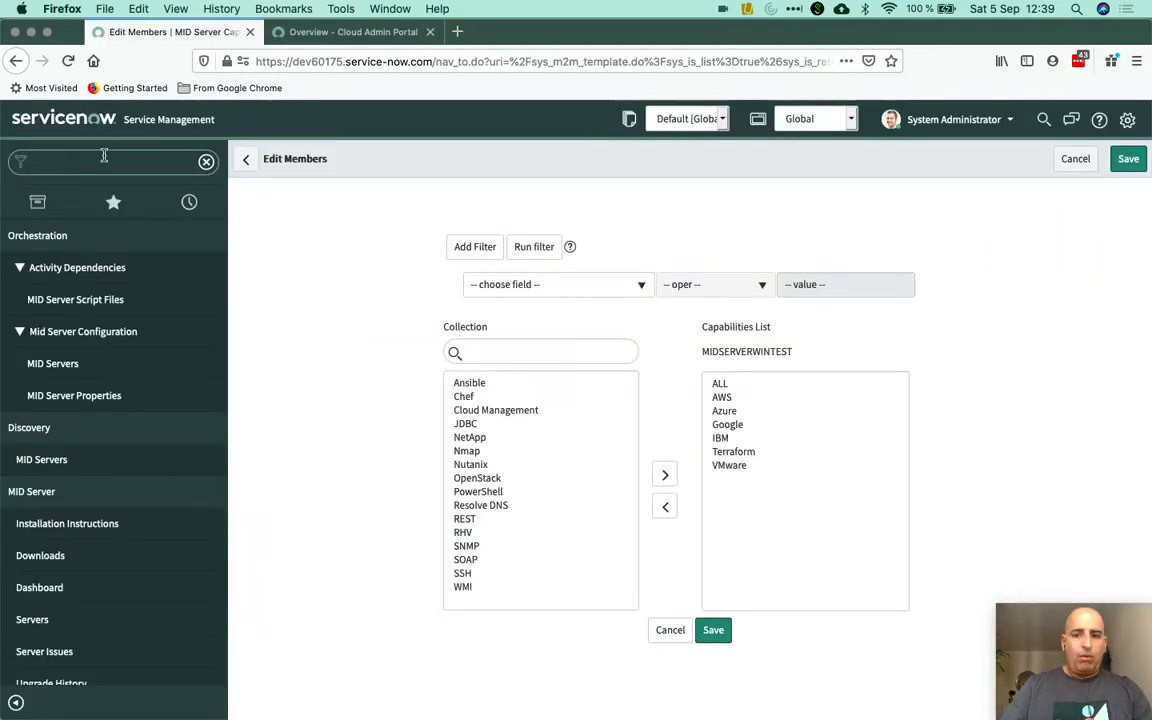
key("BackSpace")
type("cloud")
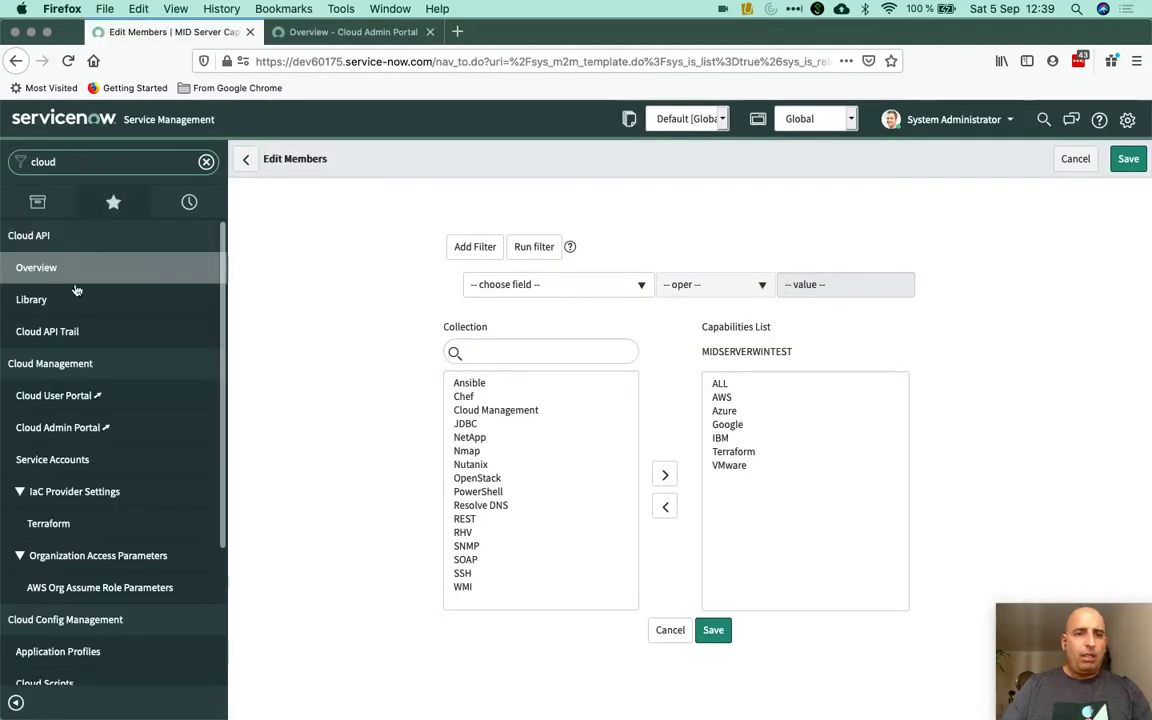
left_click(362, 33)
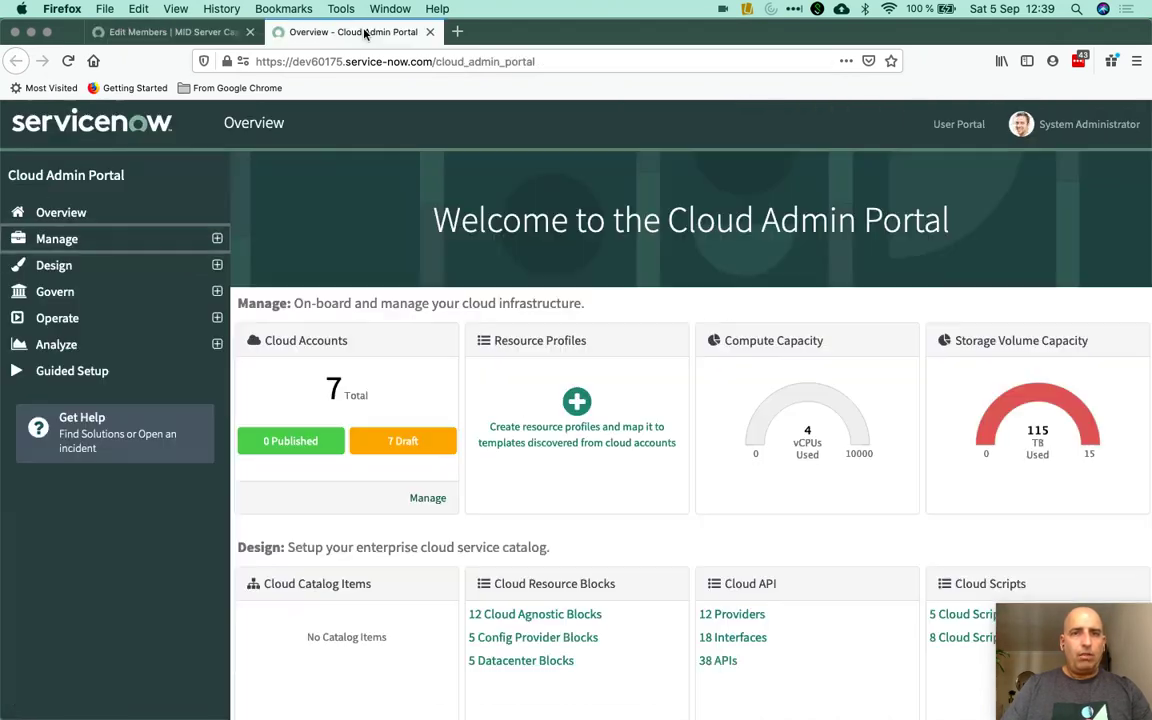
left_click(92, 242)
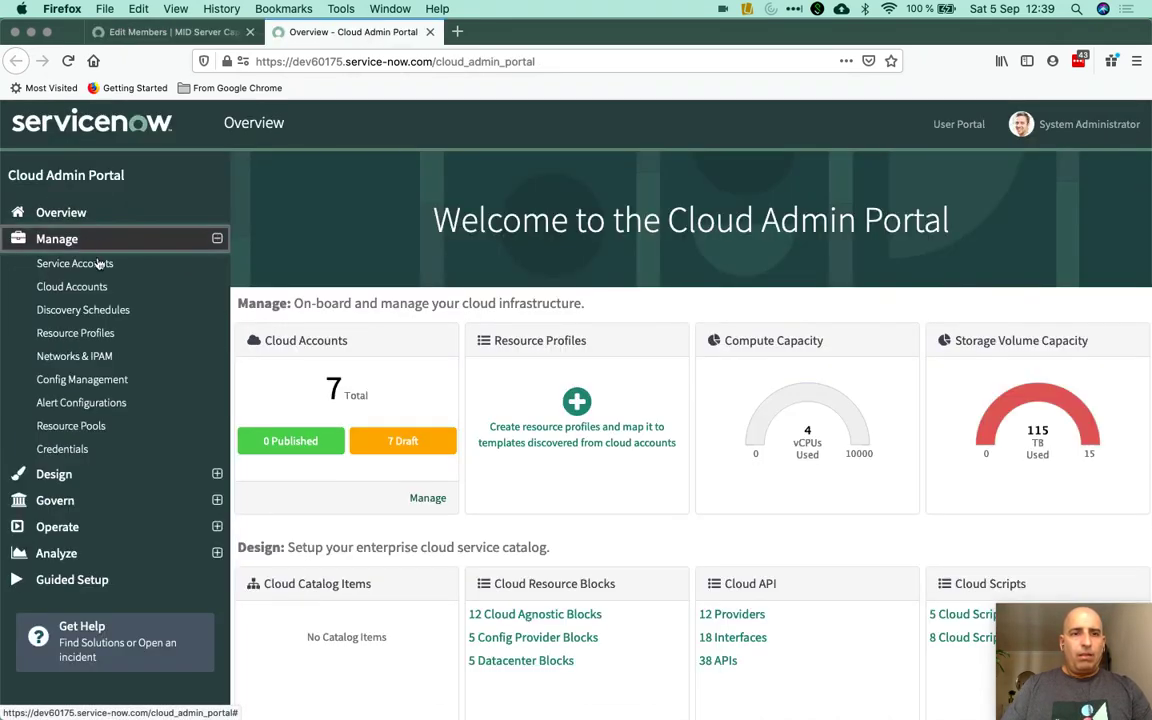
left_click(84, 451)
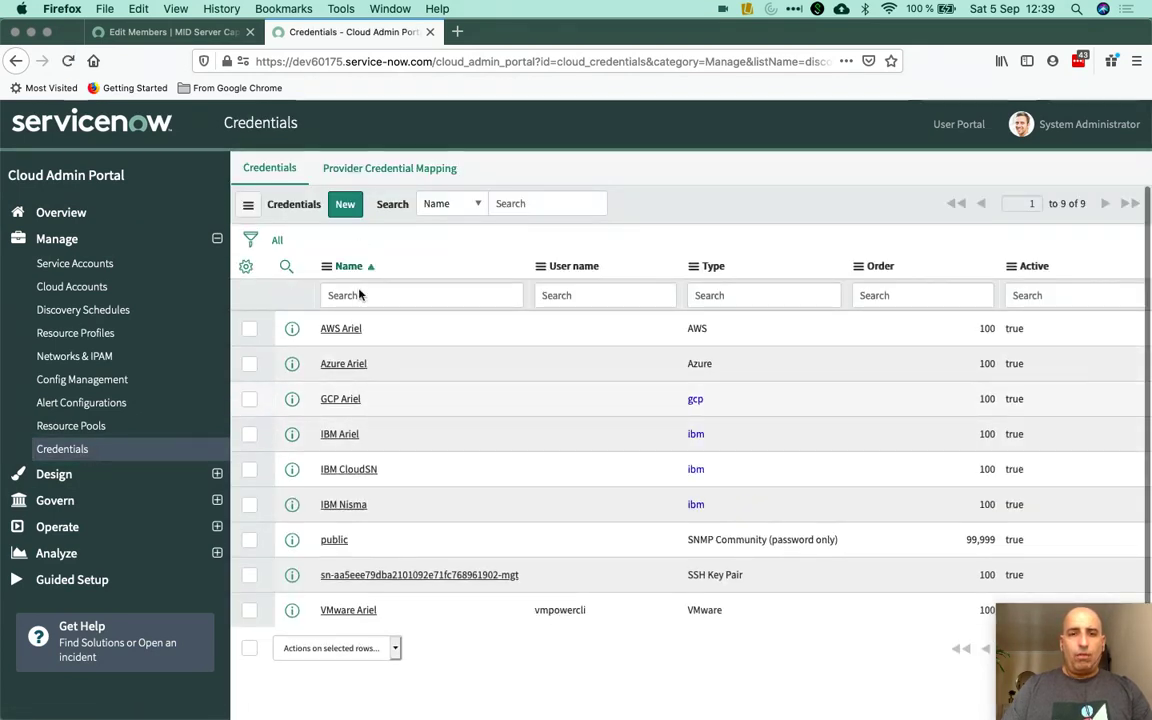
Start a new IBM Credentials record named 'IBM snVideo' with Softlayer API User snVideo
left_click(347, 205)
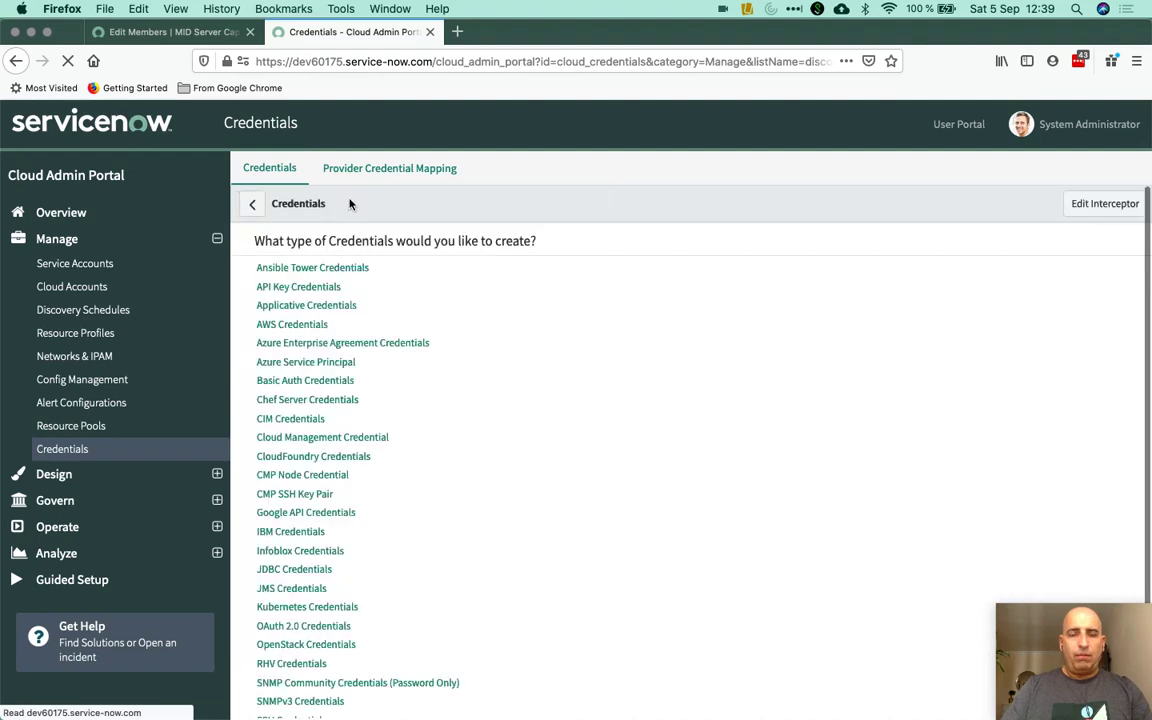
left_click(291, 534)
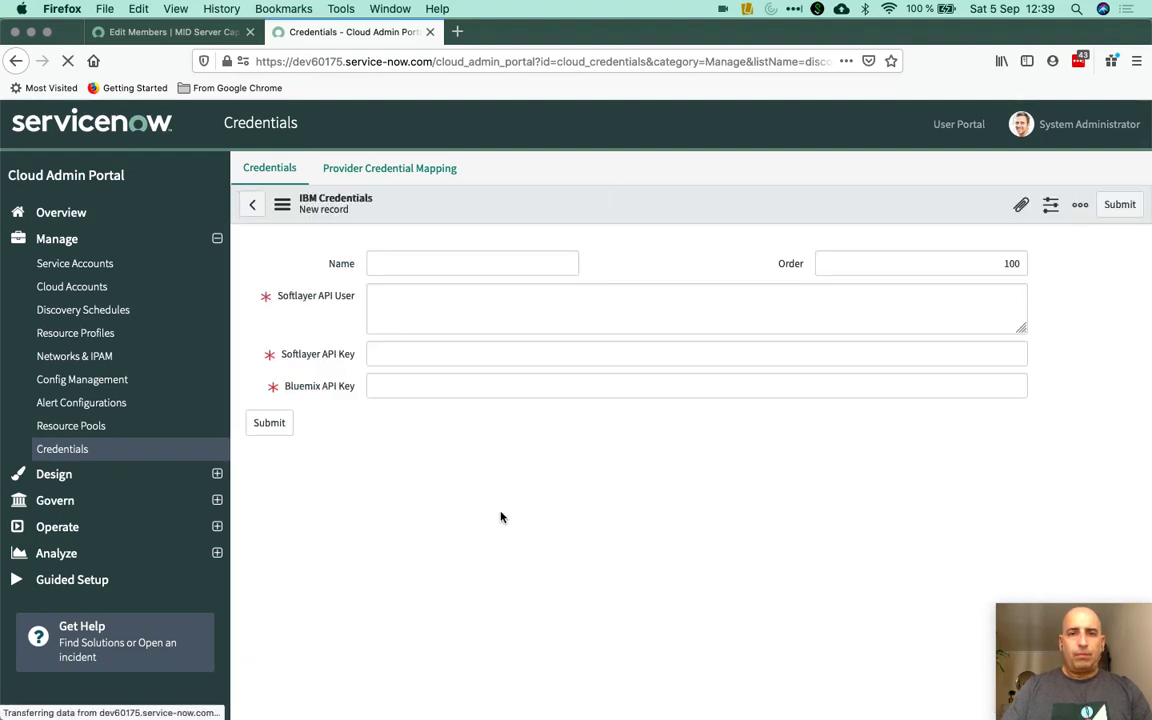
type("IBM snVideo")
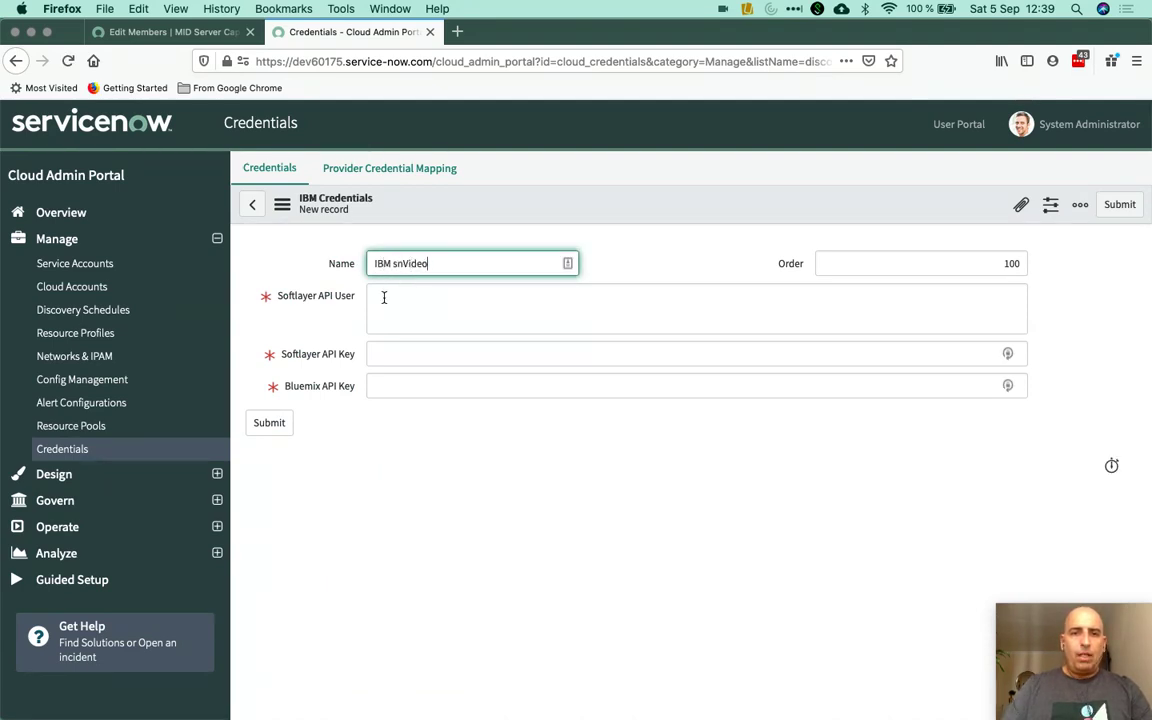
left_click(383, 298)
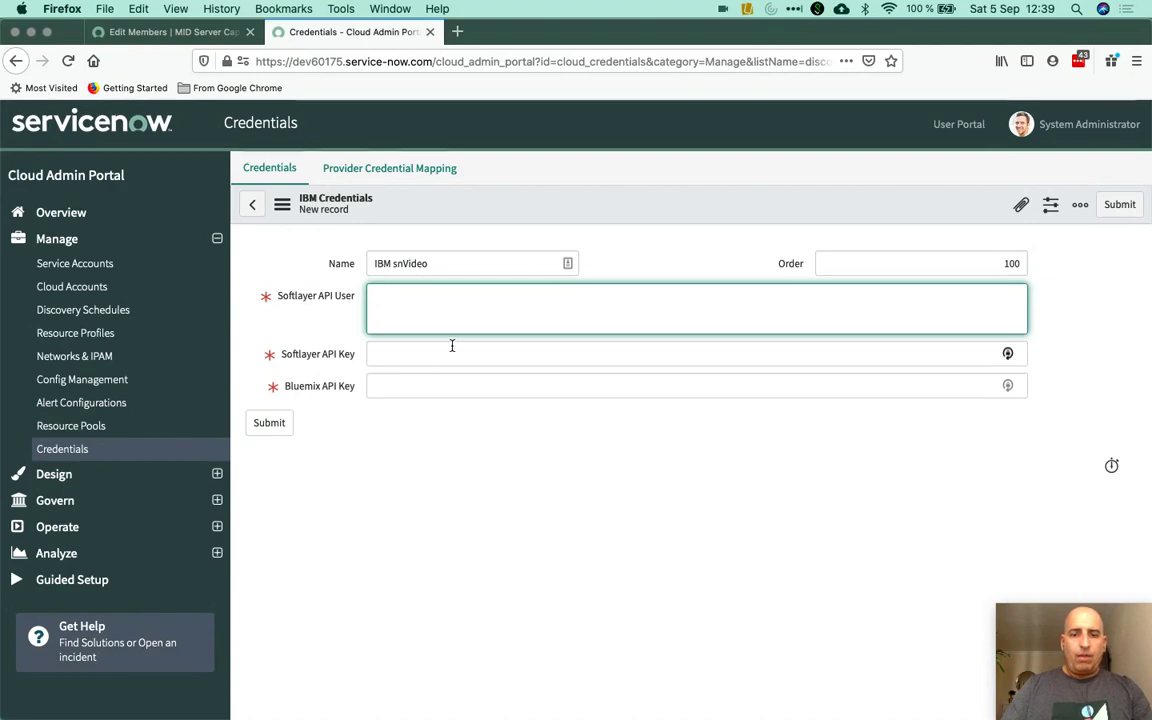
type("snVideo")
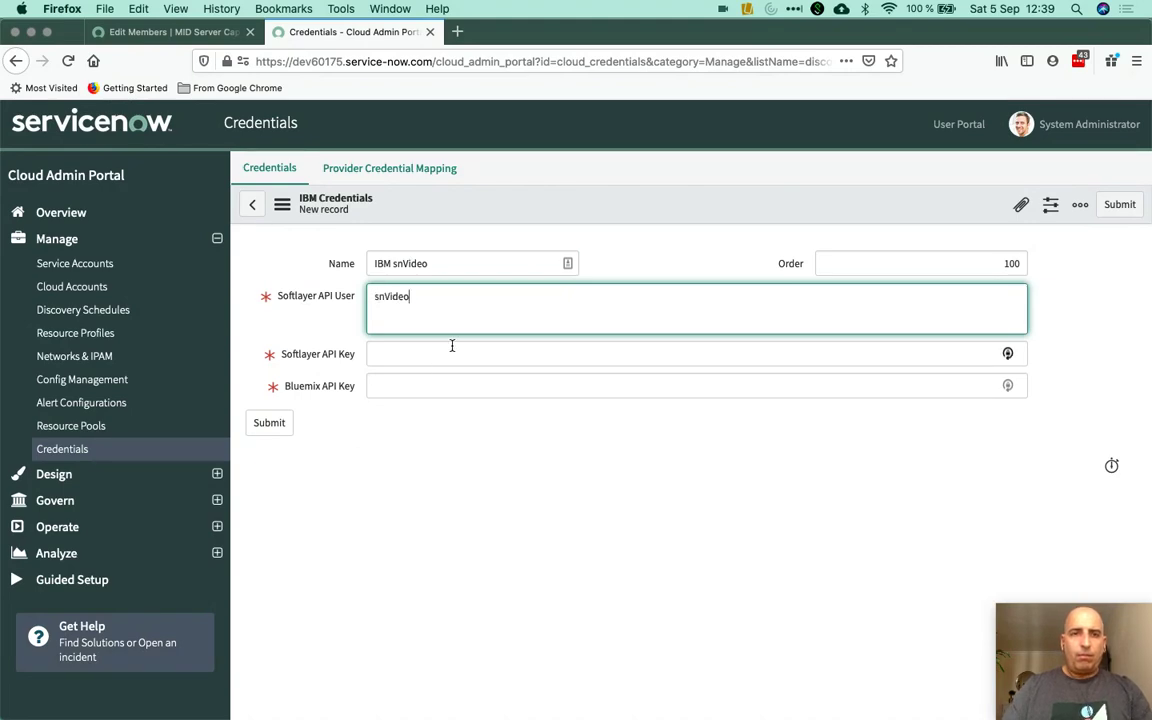
key("ctrl+Left")
left_click(701, 38)
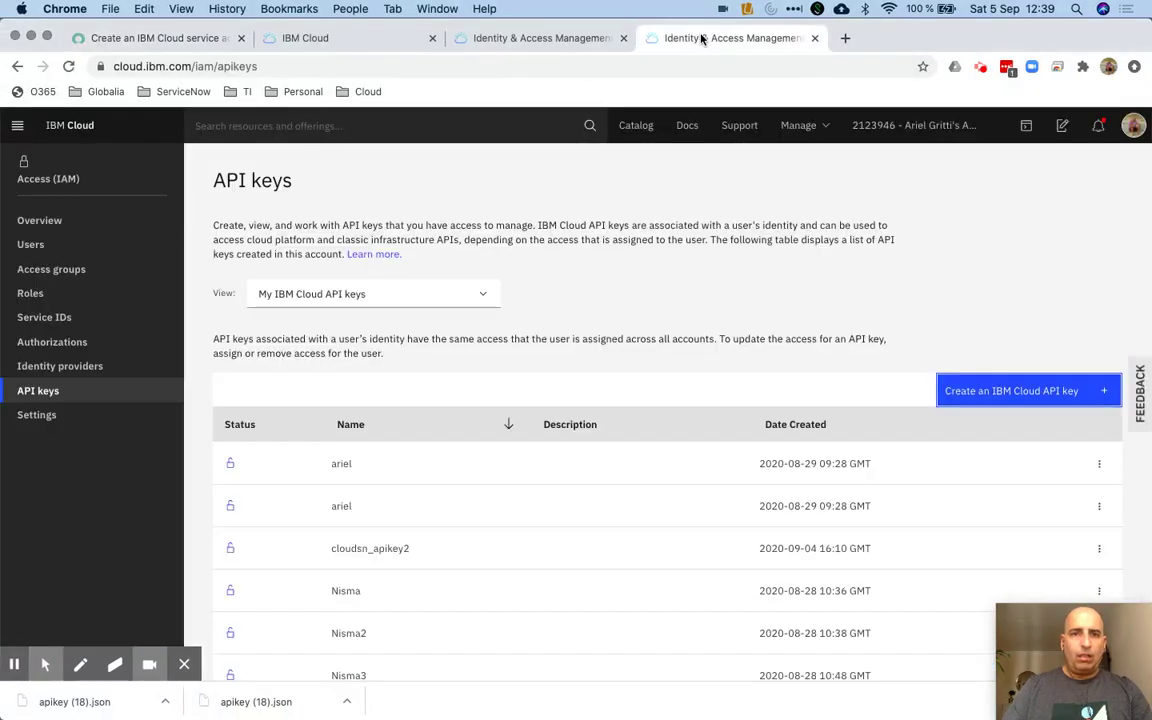
Find the SN Video user's VPN user name, snvideo, in IBM Cloud's user details
left_click(37, 247)
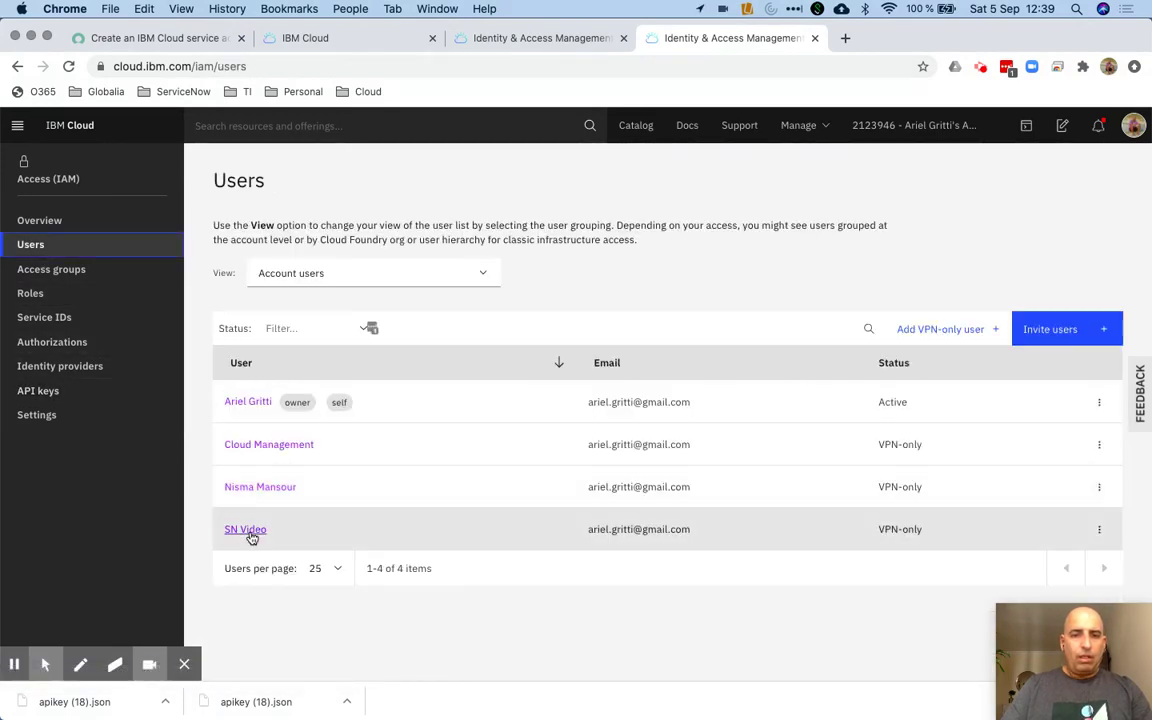
left_click(252, 537)
scroll(388, 509, "down", 2)
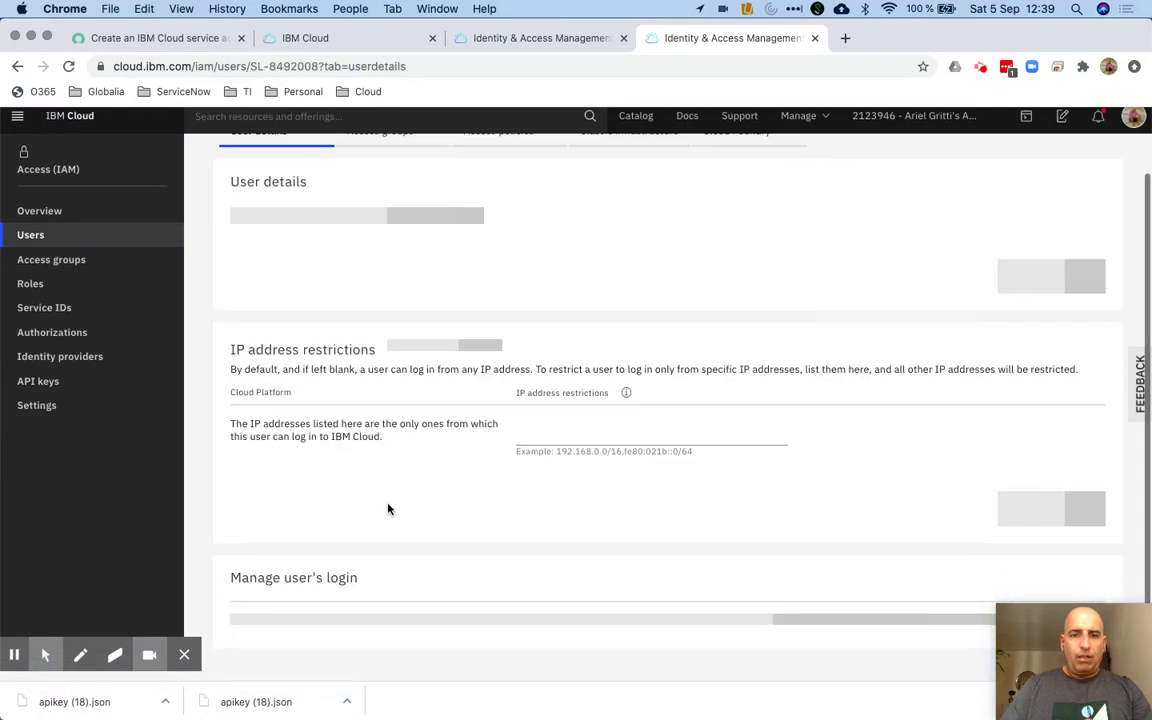
scroll(388, 509, "down", 5)
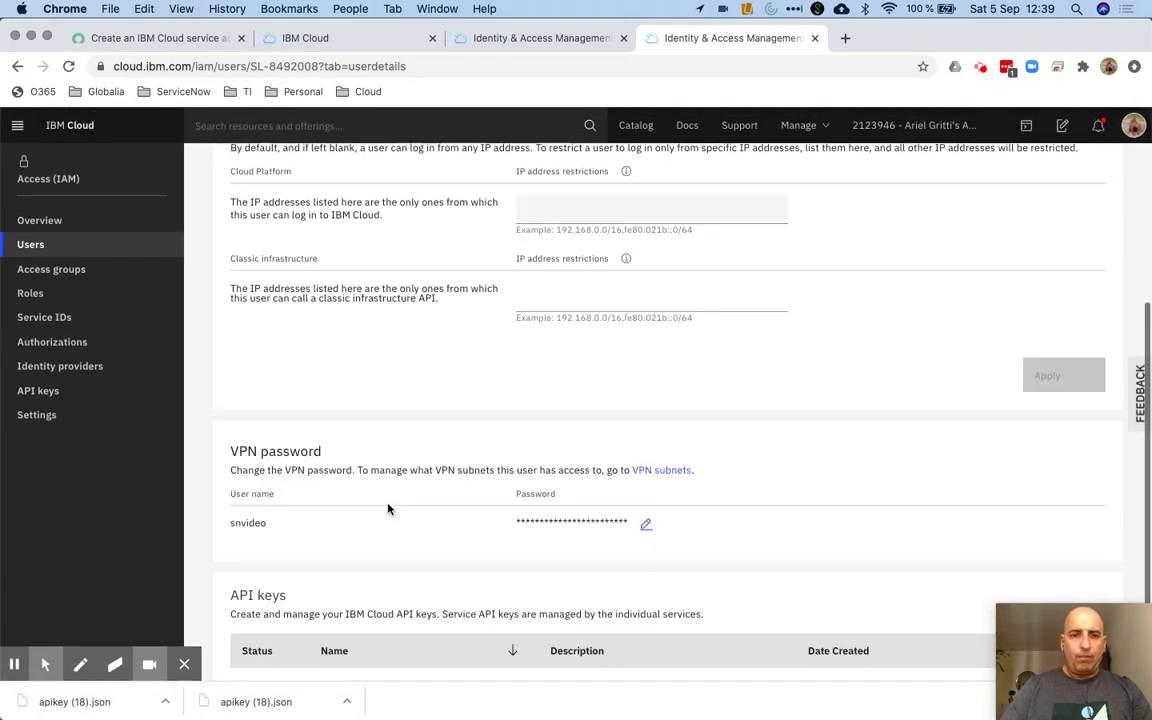
double_click(248, 523)
key("ctrl+Right")
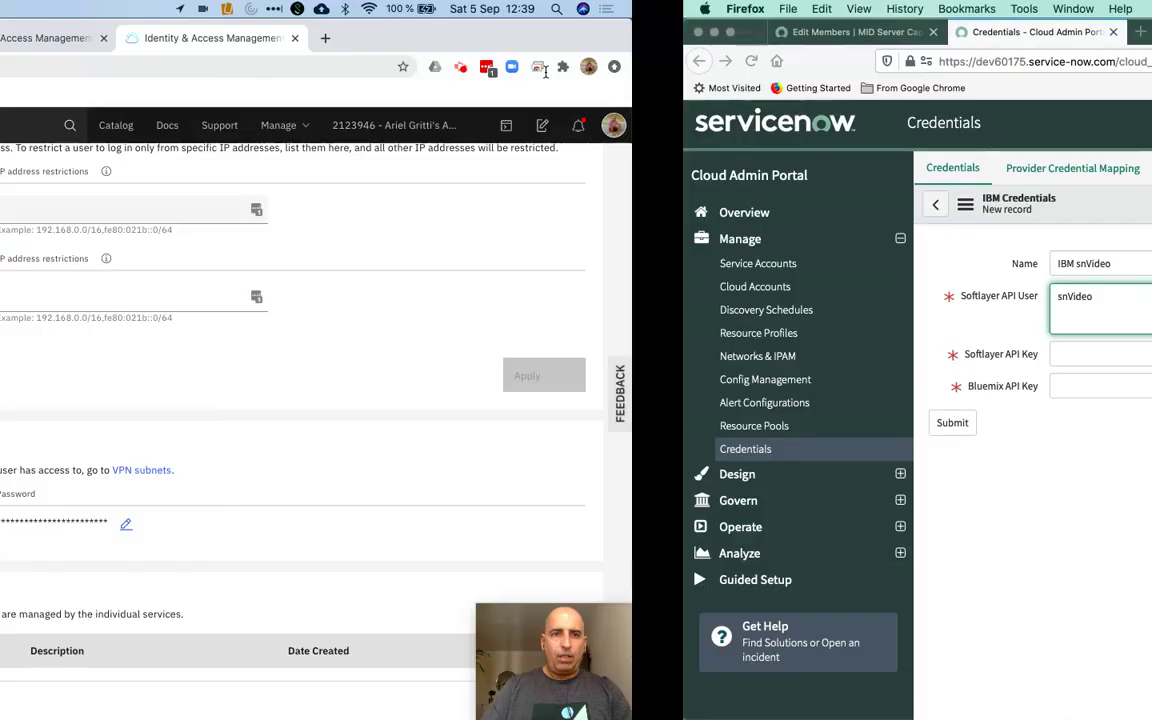
Change the Softlayer API User to snvideo and bring up the Downloads folder of key files
double_click(391, 297)
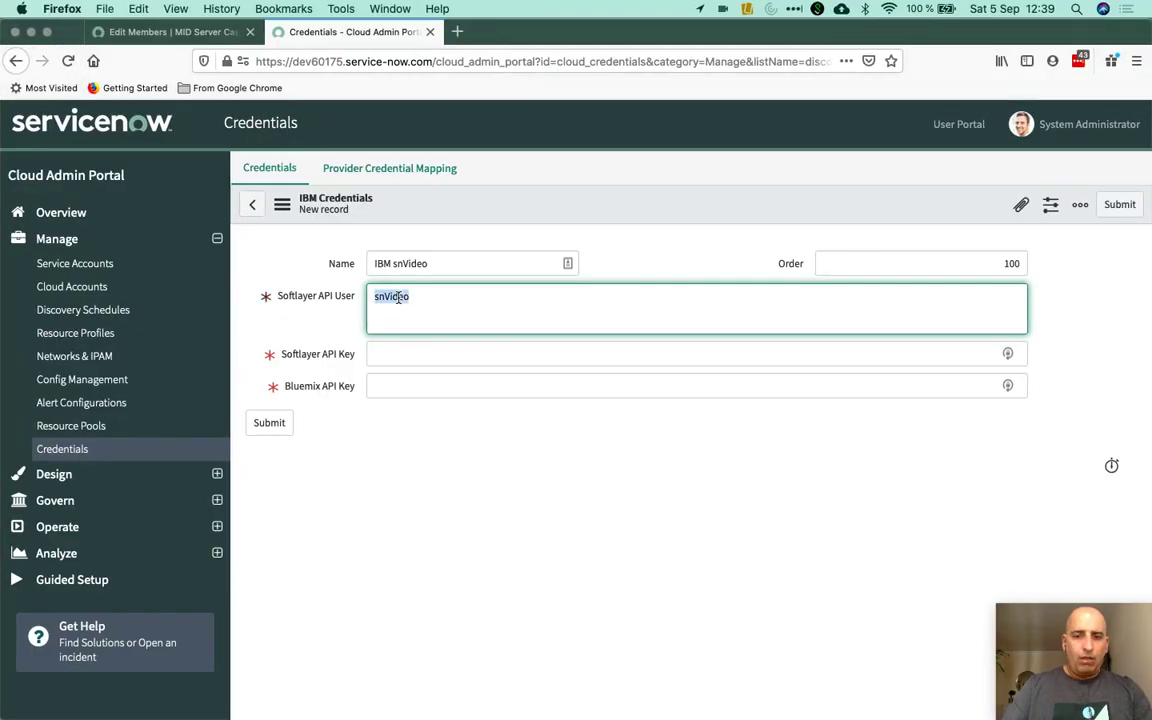
type("snvideo")
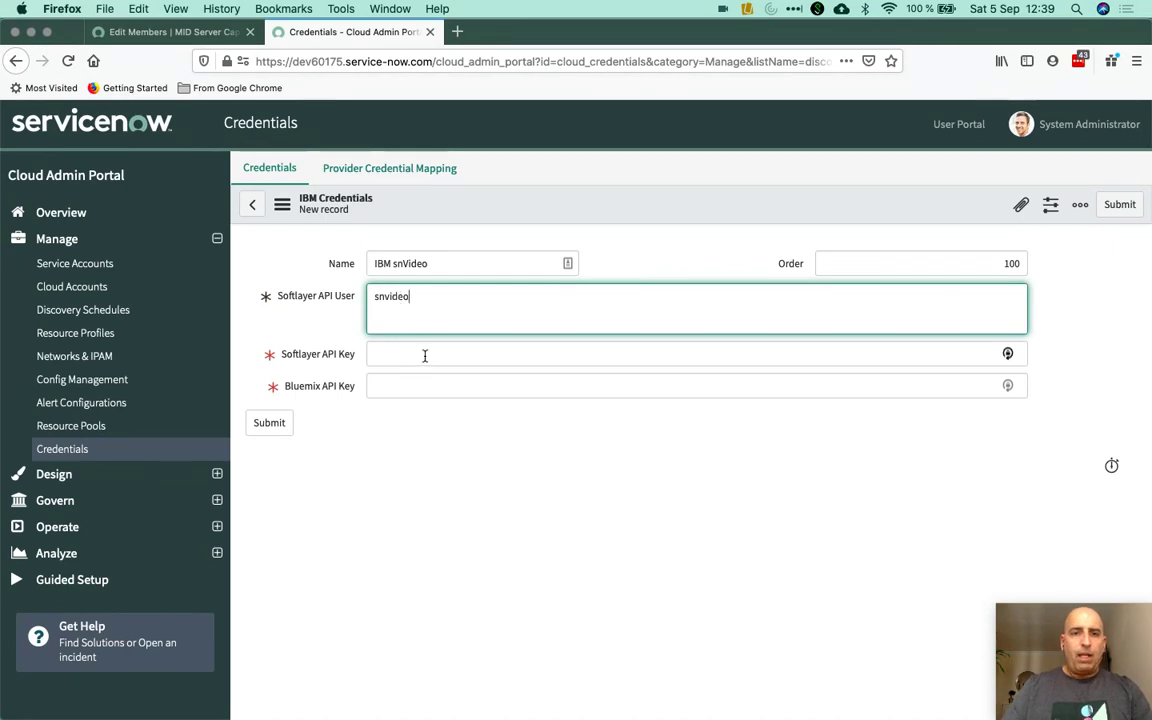
left_click(434, 356)
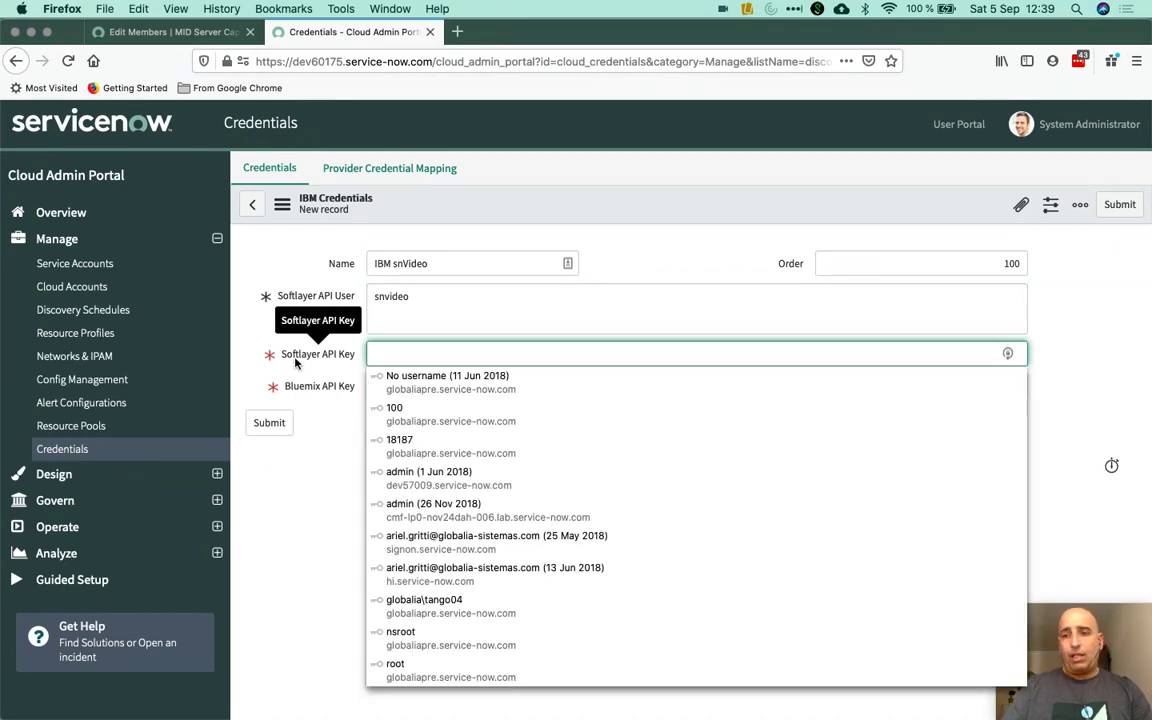
left_click(22, 707)
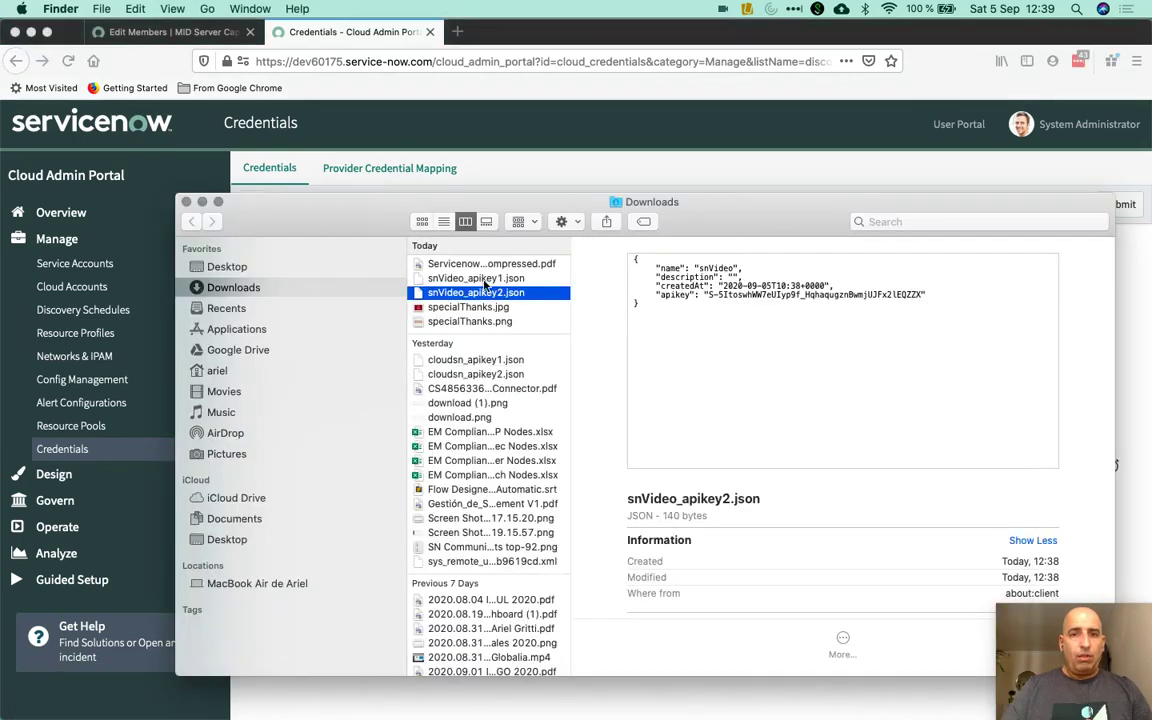
Open snVideo_apikey1.json in Sublime Text and copy its apikey value
left_click(498, 281)
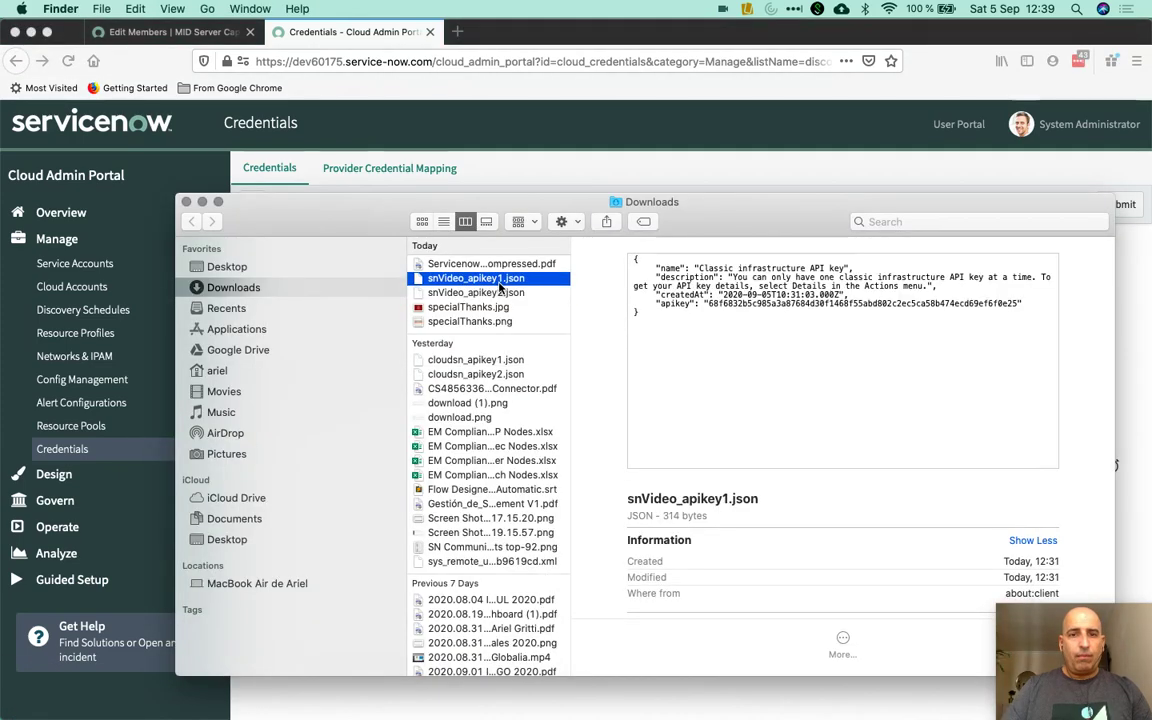
double_click(499, 285)
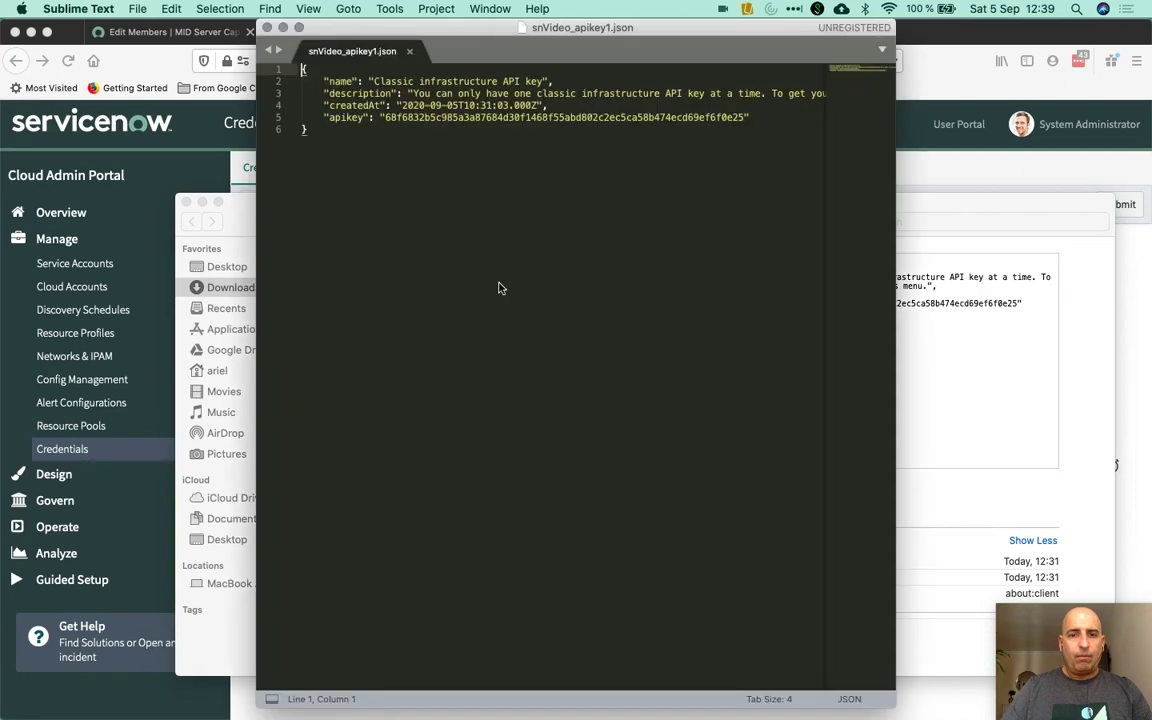
double_click(423, 118)
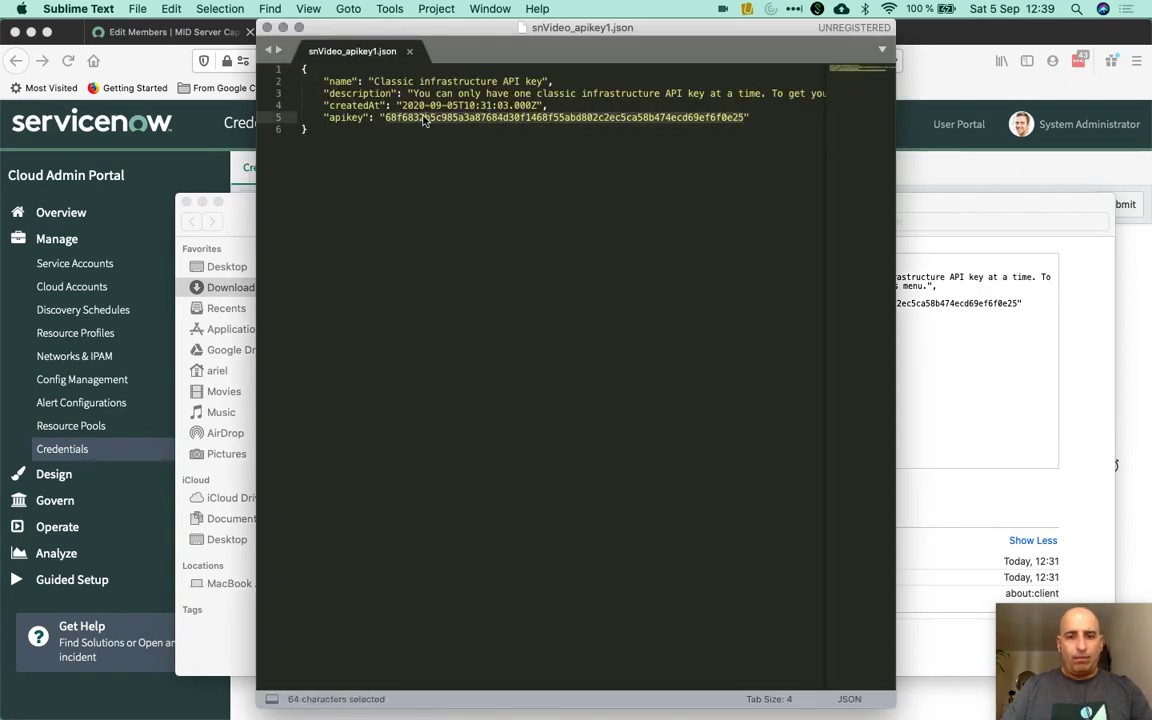
key("super+c")
Paste the first saved API key into the credential's Softlayer API Key field
left_click(965, 167)
left_click(540, 353)
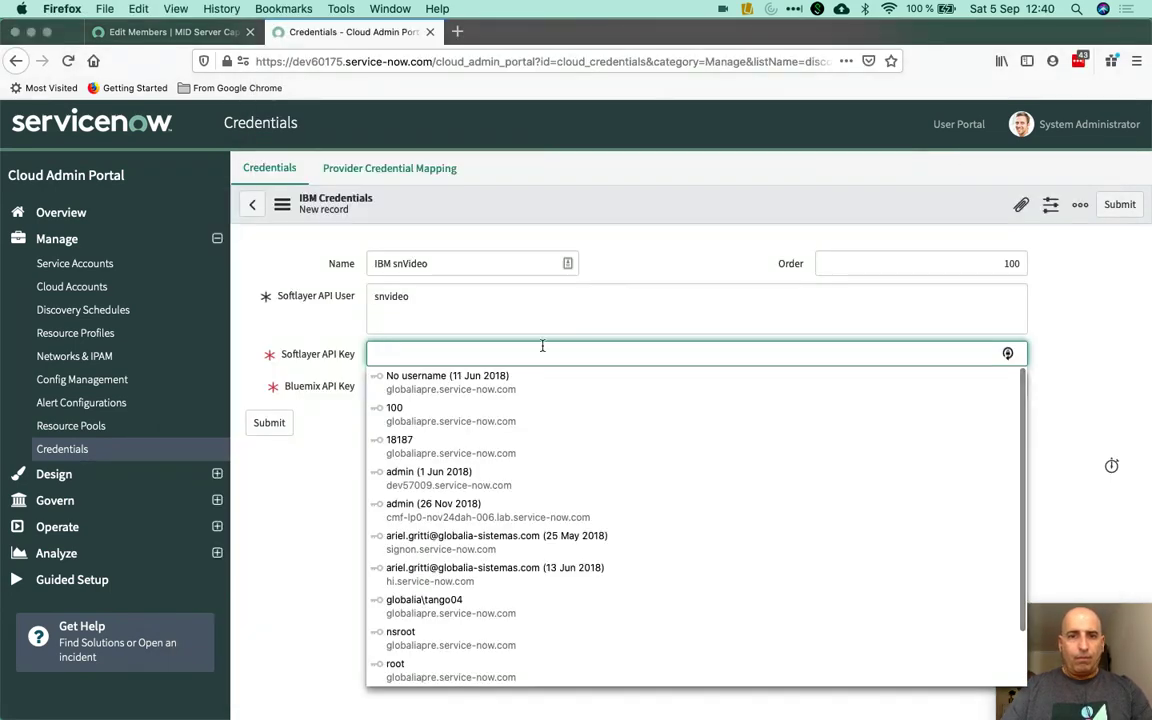
key("super+v")
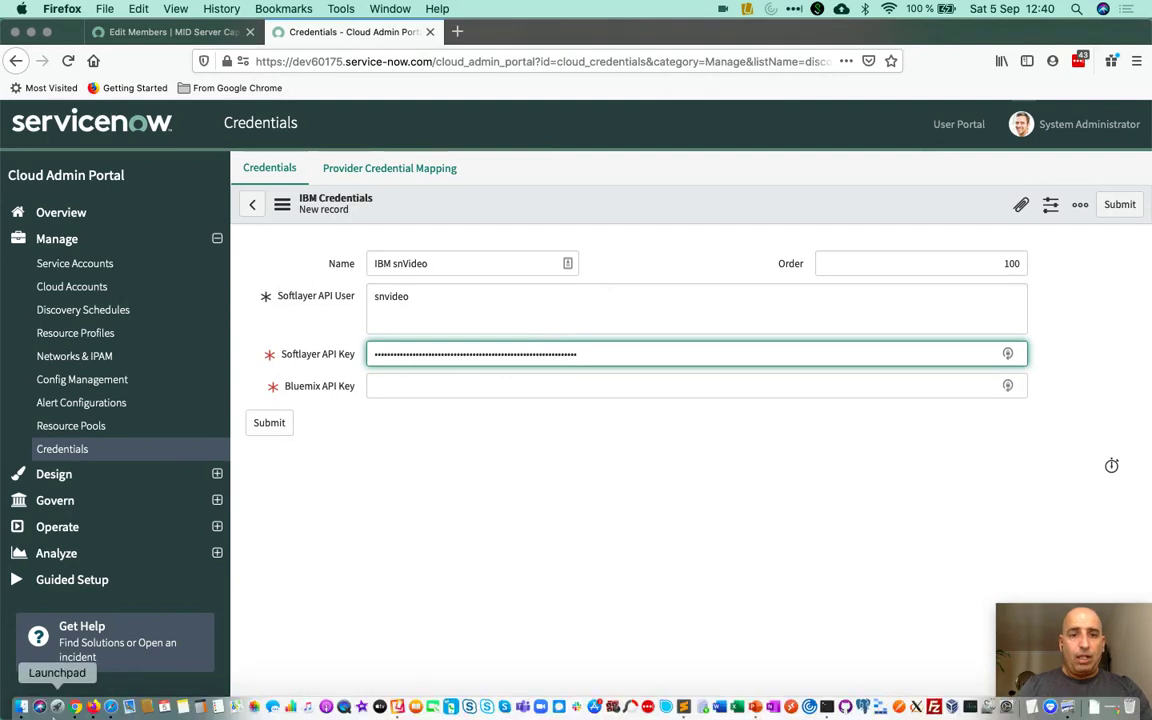
Copy the apikey from snVideo_apikey2.json into Bluemix API Key and submit the IBM snVideo credential
left_click(21, 707)
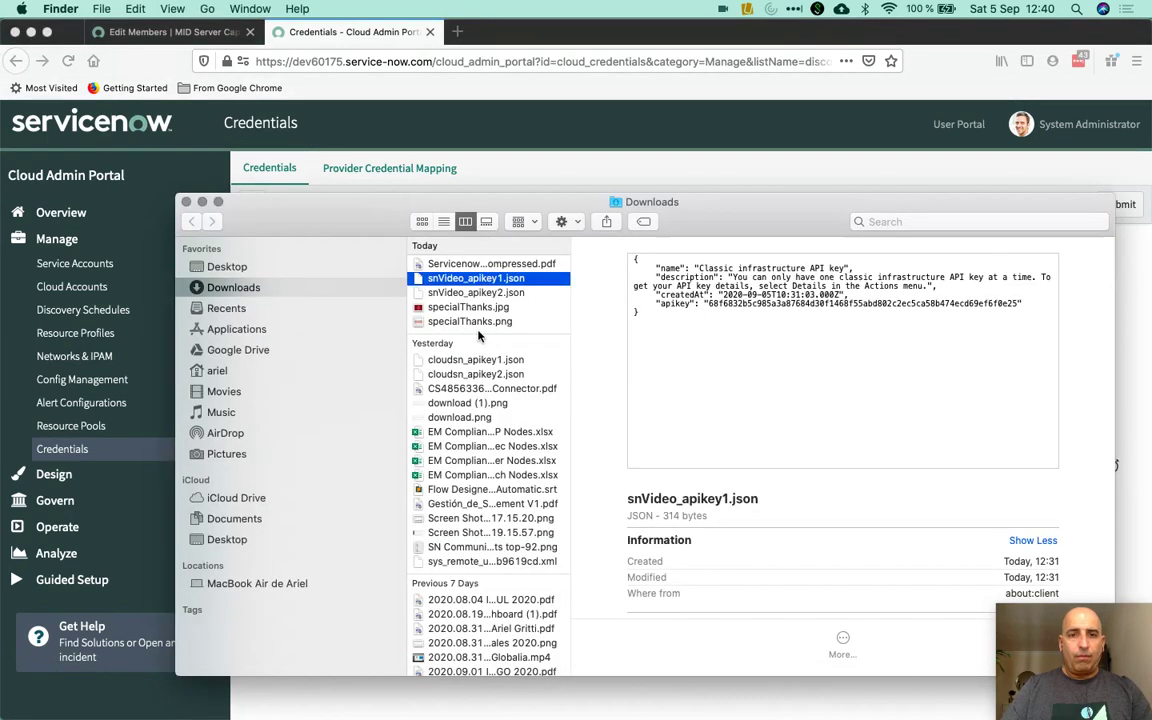
double_click(515, 296)
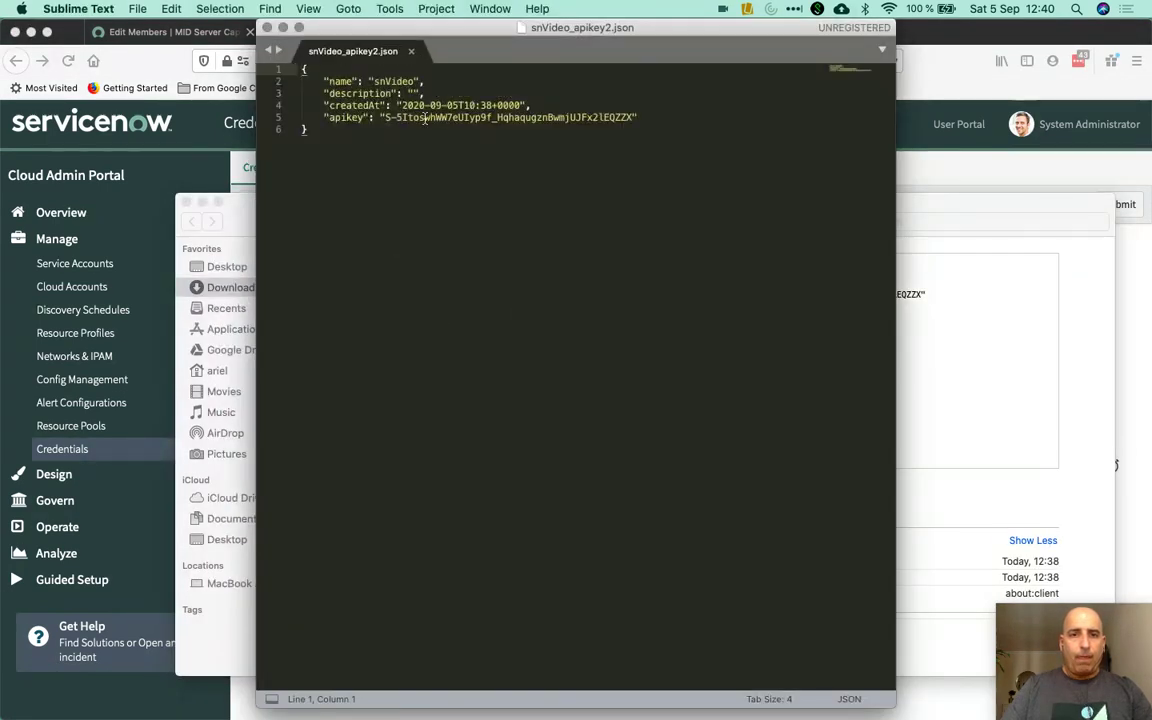
left_click_drag(385, 117, 634, 117)
key("super+c")
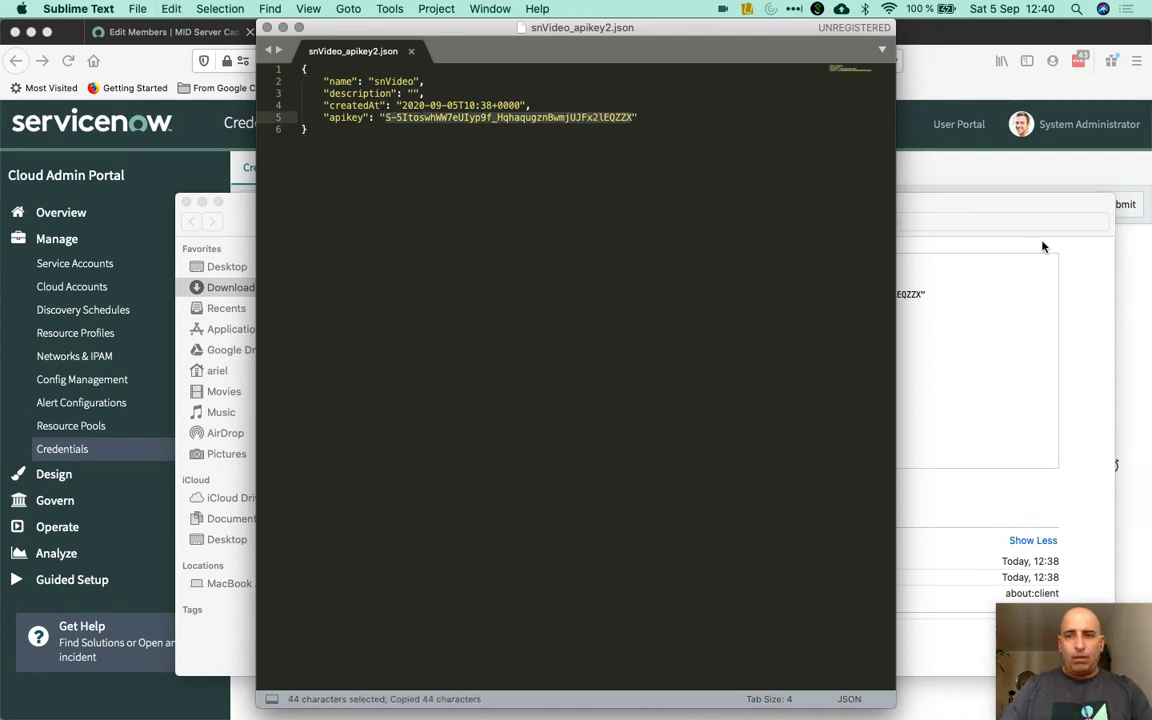
key("super+Tab")
left_click(573, 381)
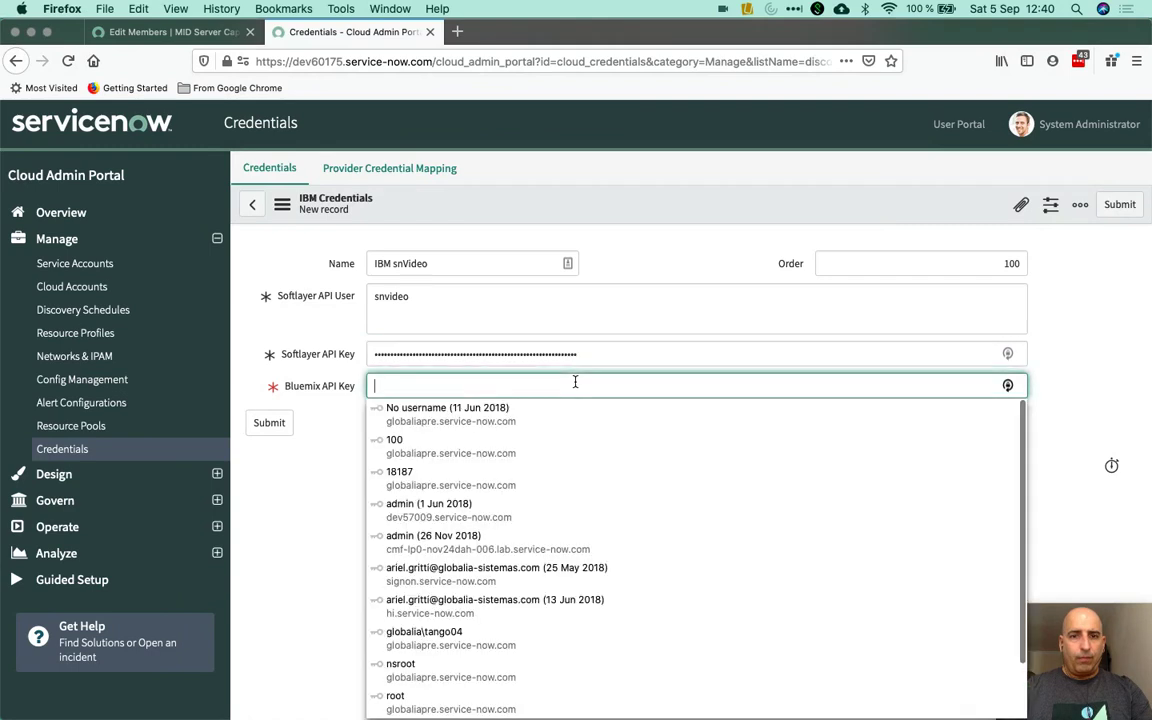
key("super+v")
left_click(284, 425)
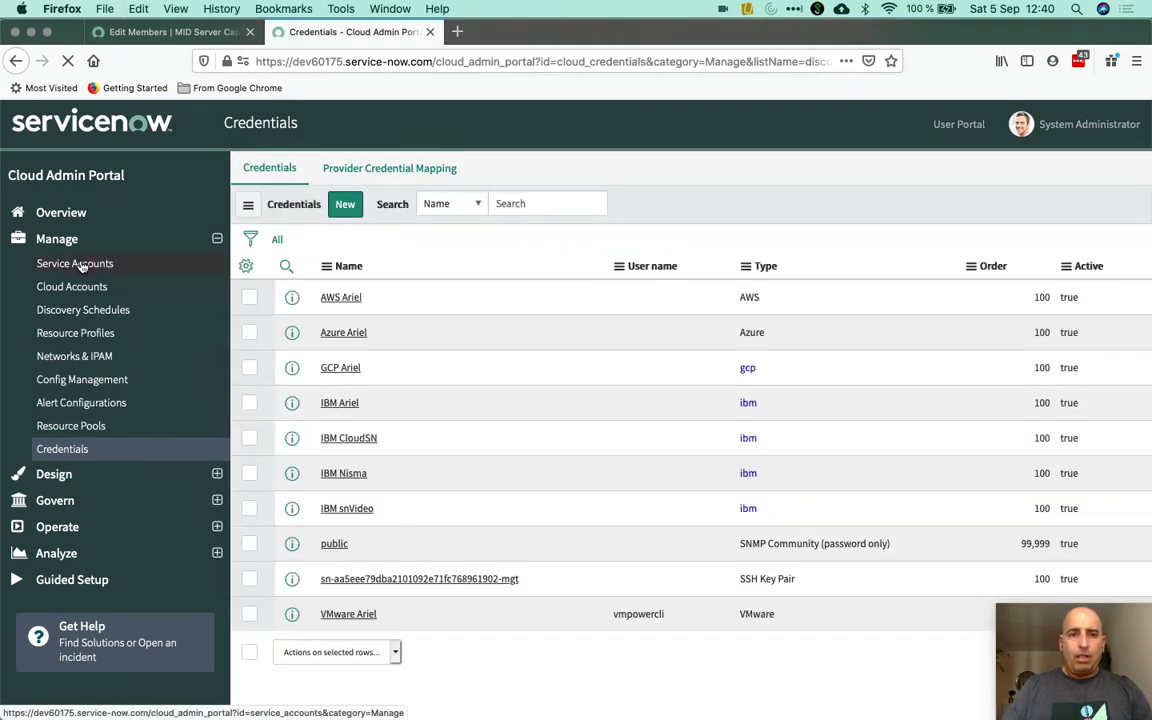
Create a new service account named IBM snVideo, then switch to IBM Cloud for the account ID
left_click(83, 266)
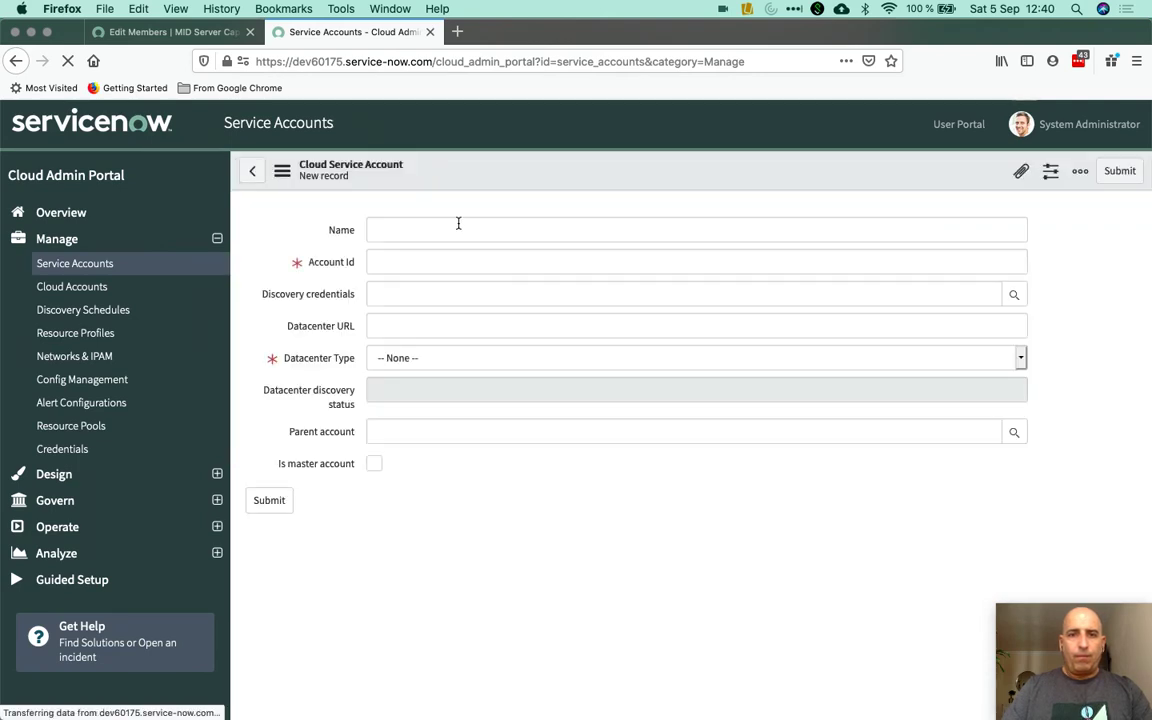
left_click(458, 224)
type("IBM ")
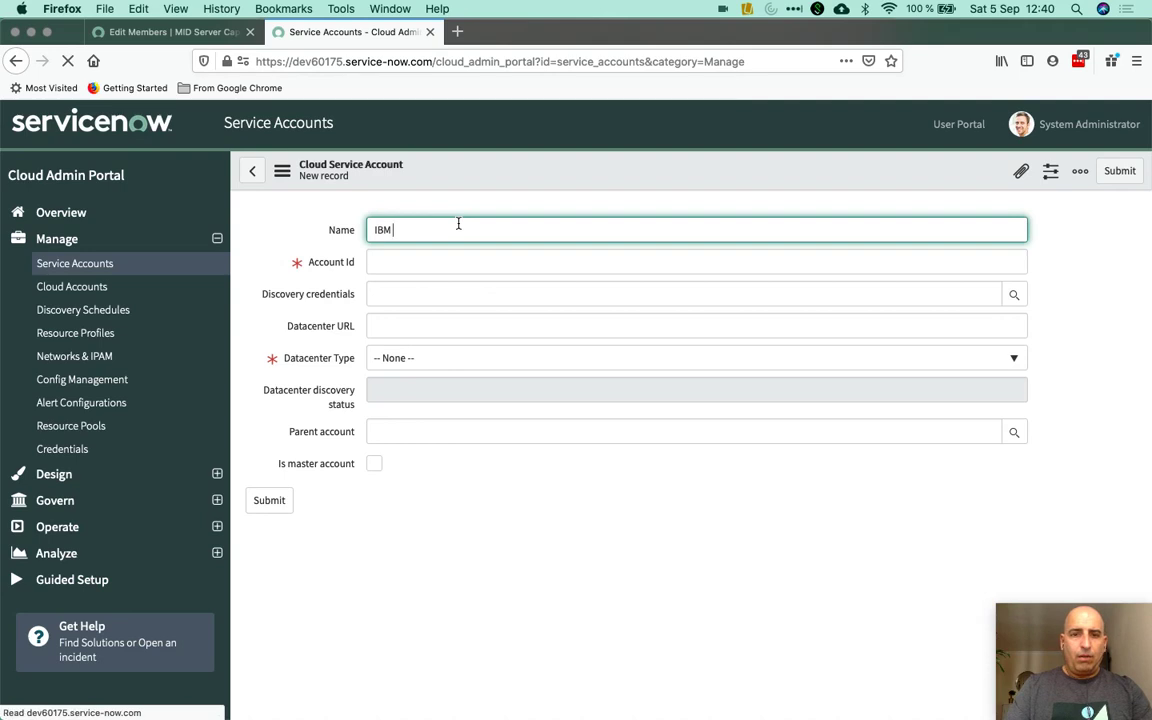
type("nnVide")
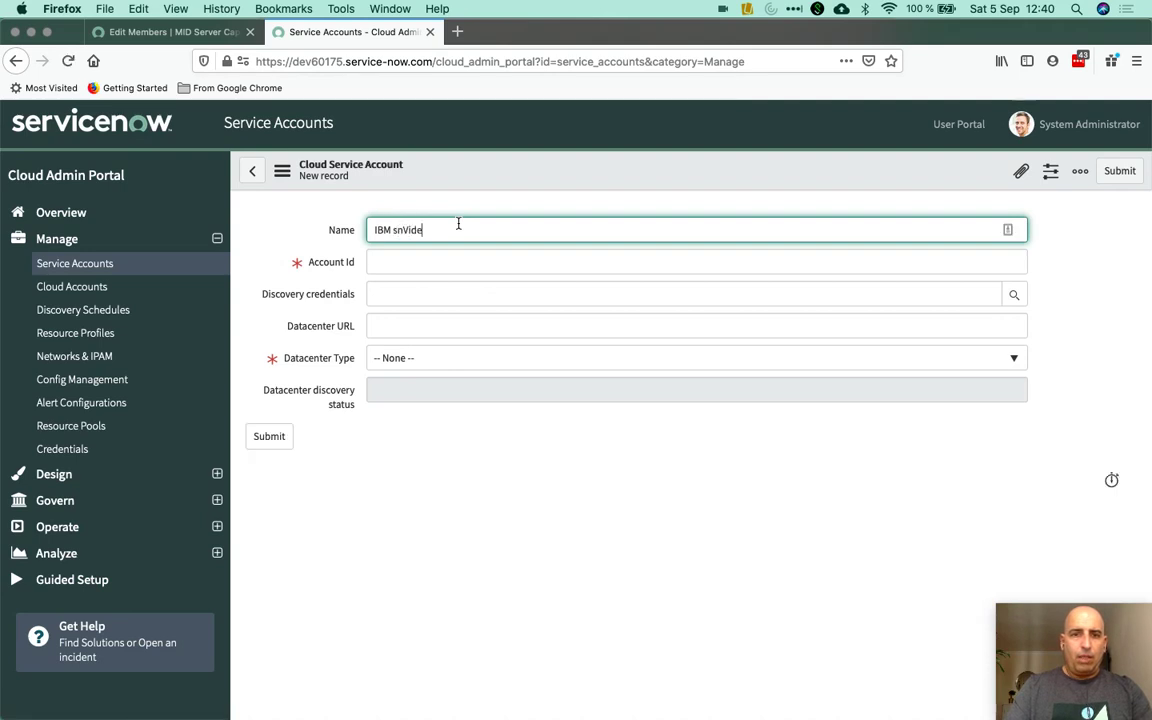
type("o")
left_click(436, 263)
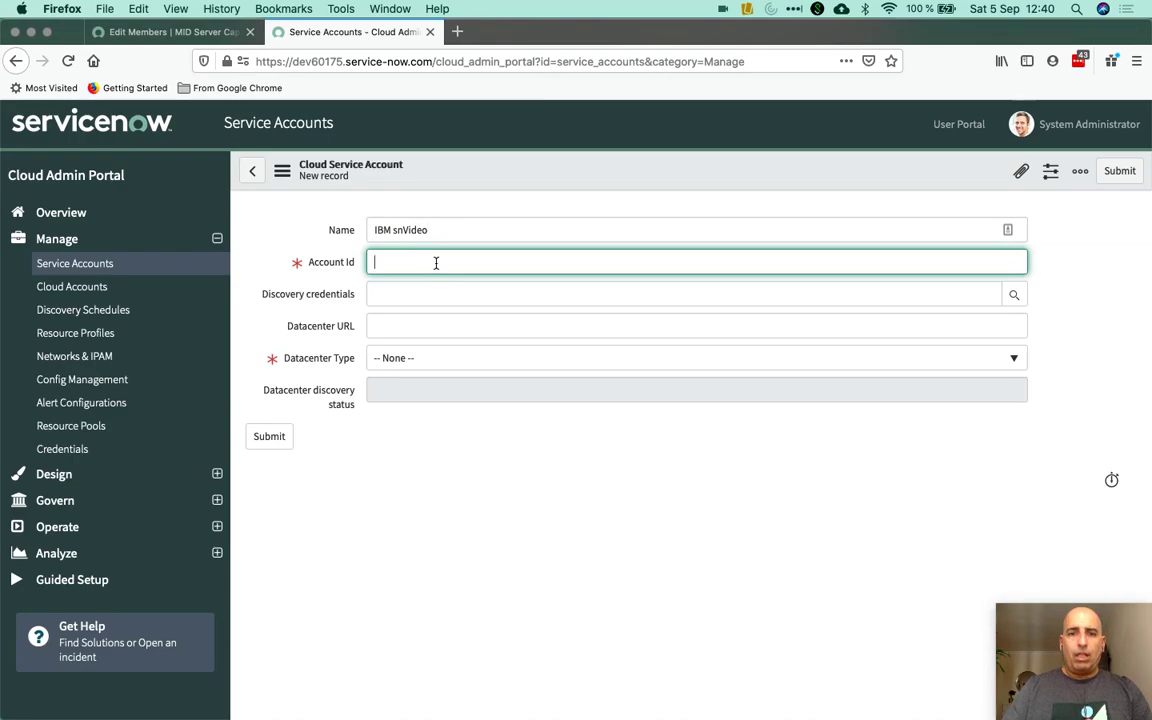
key("ctrl+Left")
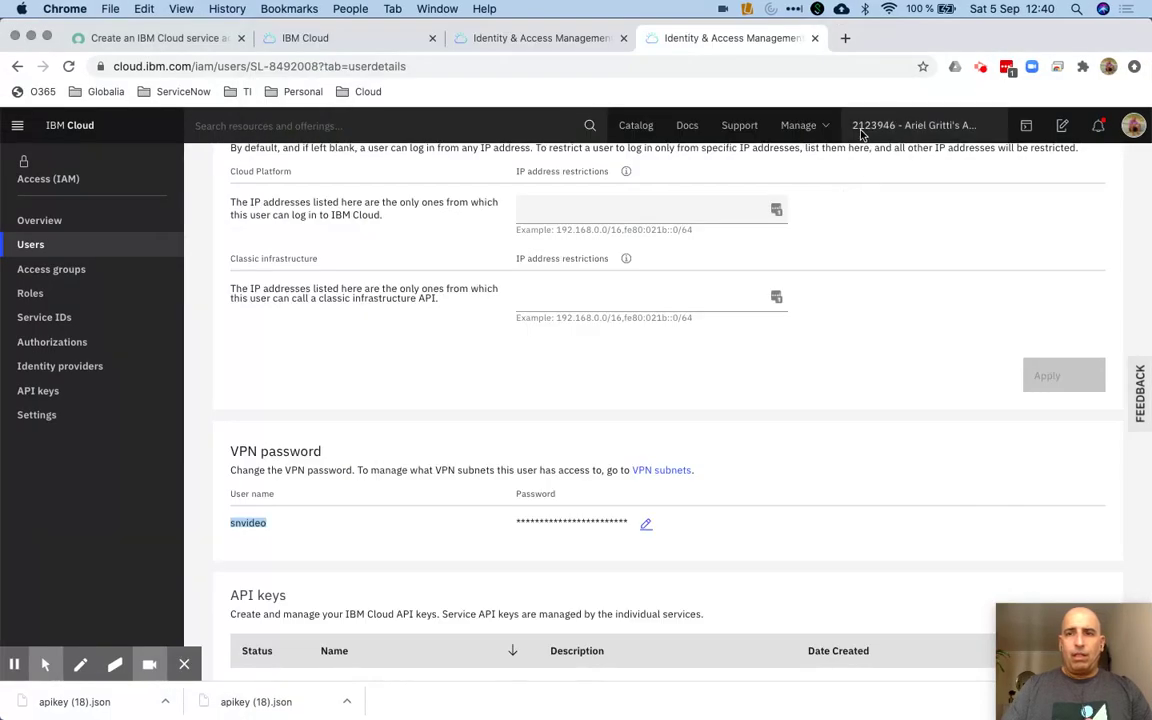
Open IBM Cloud's Account settings page and select the account ID value
left_click(809, 134)
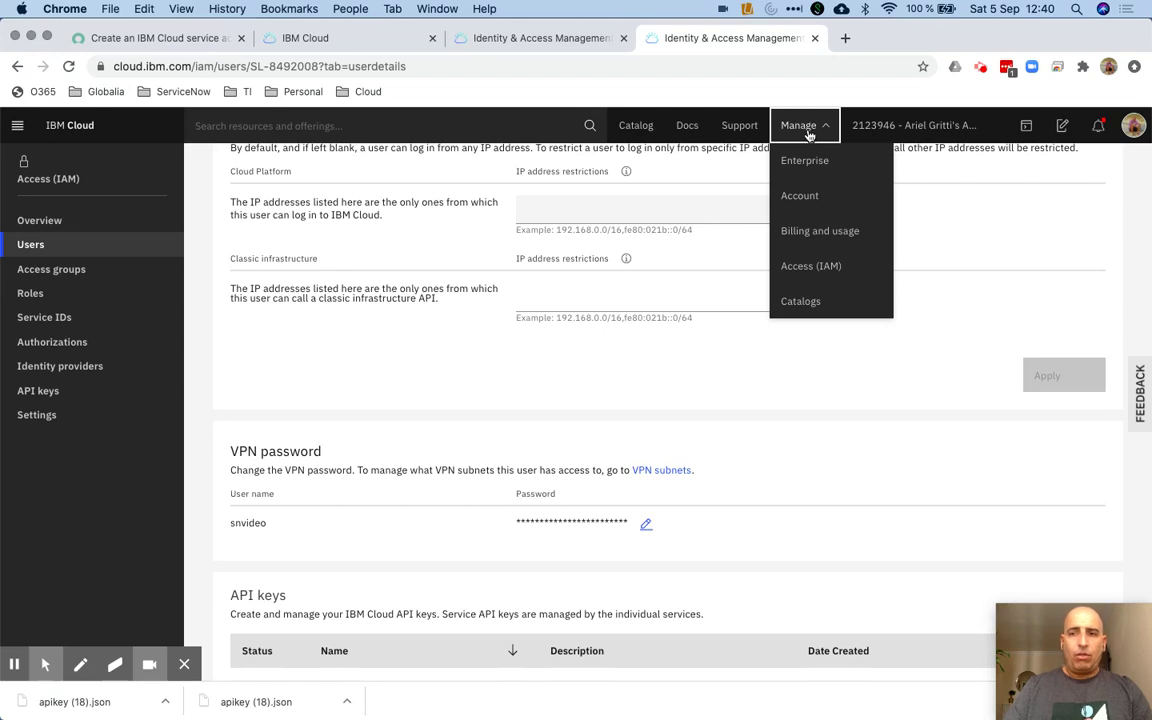
left_click(807, 201)
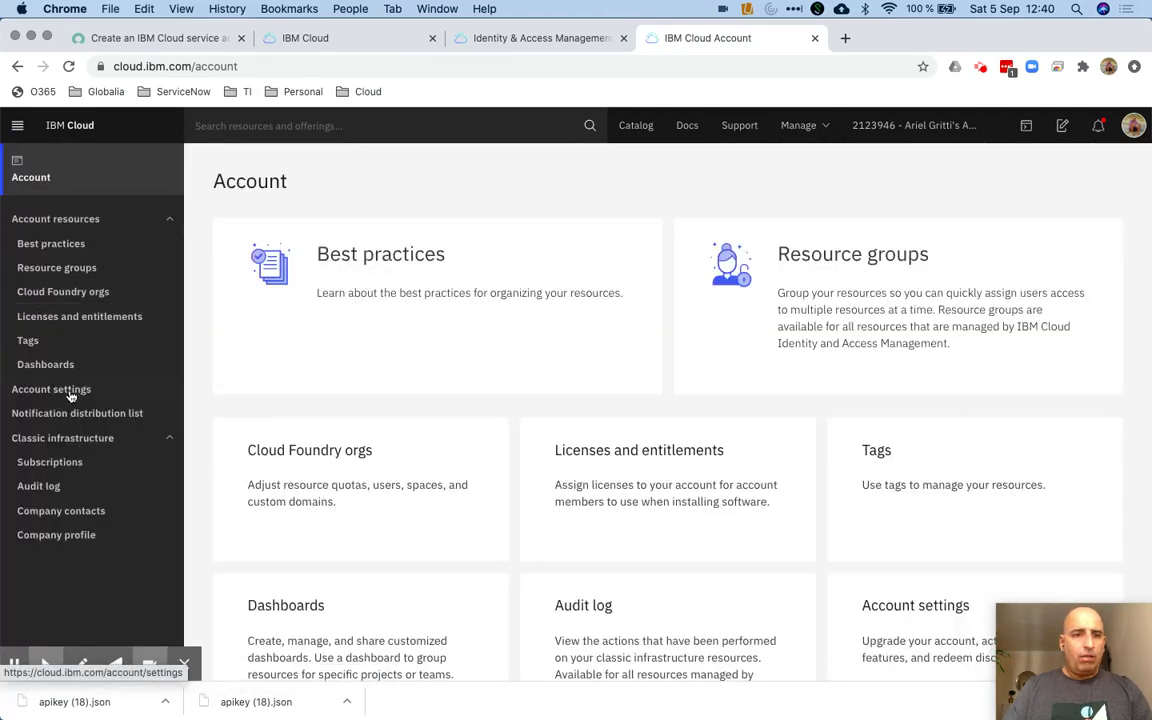
left_click(69, 398)
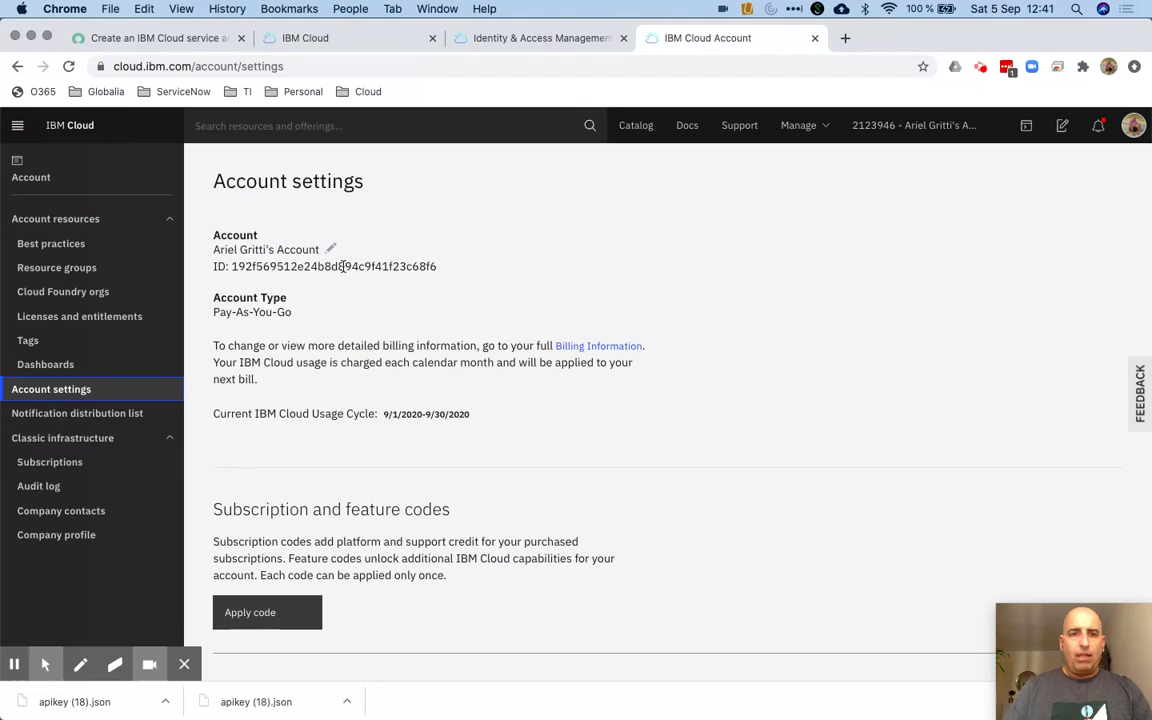
double_click(343, 266)
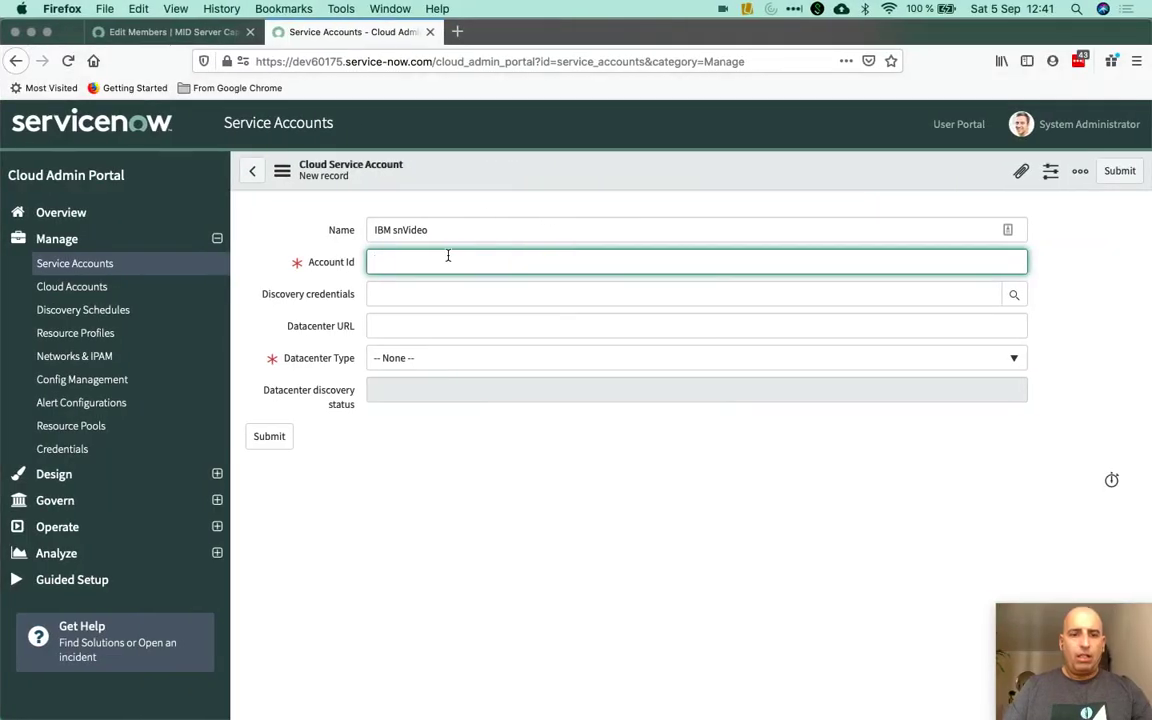
Enter the account ID, choose IBM snVideo credentials and IBM Datacenter type, submit, and dismiss errors
type("2123946")
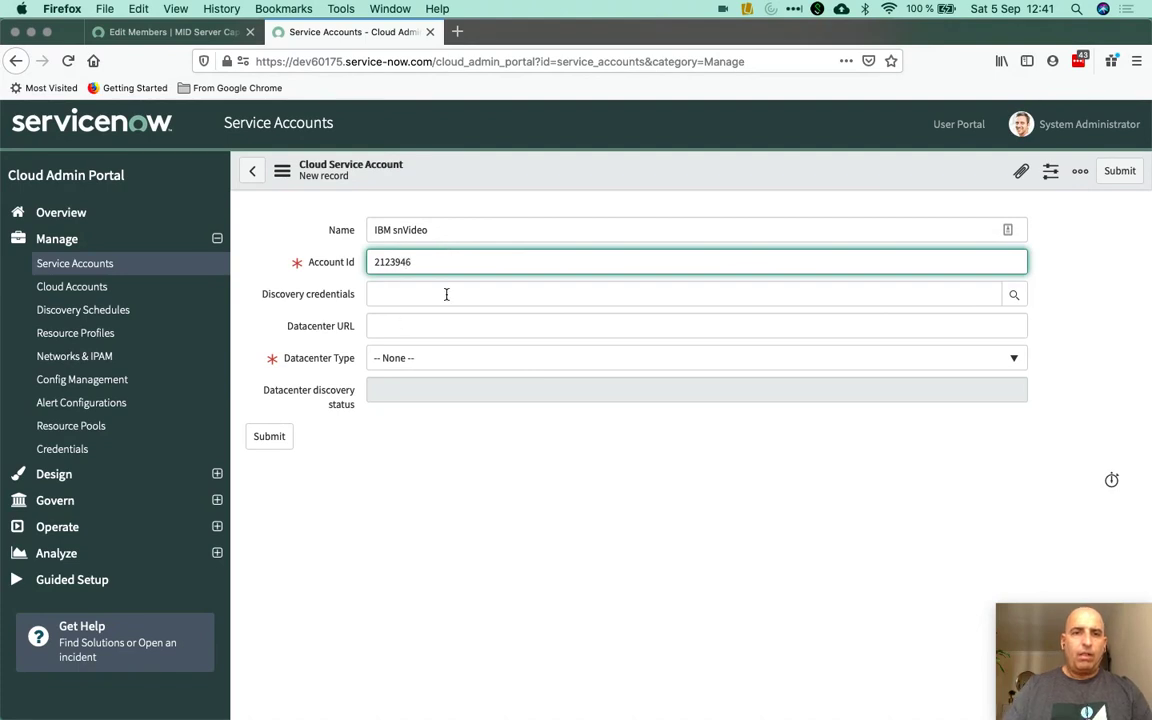
left_click(446, 294)
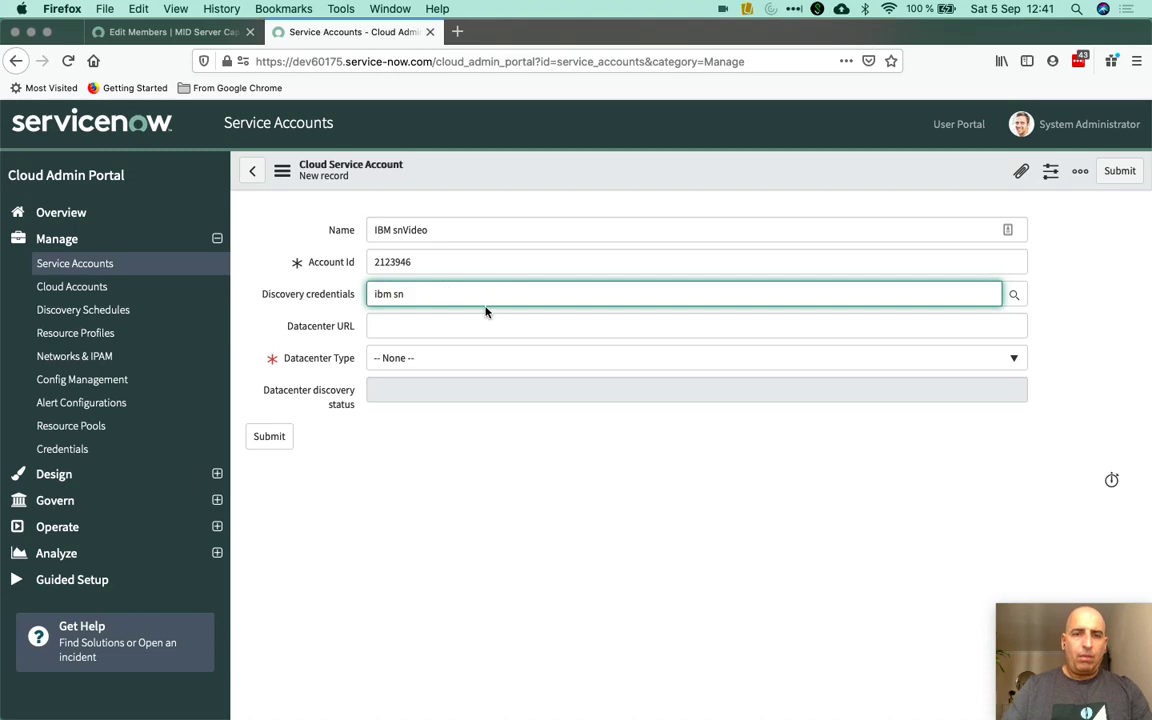
left_click(468, 311)
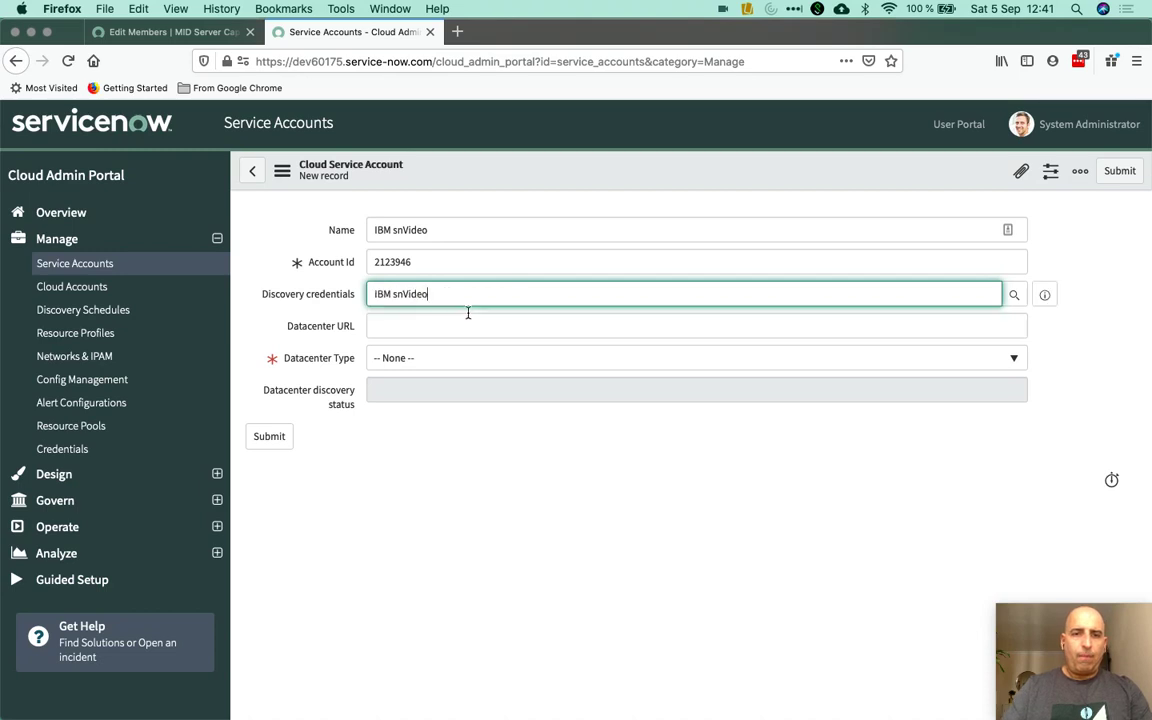
left_click(437, 358)
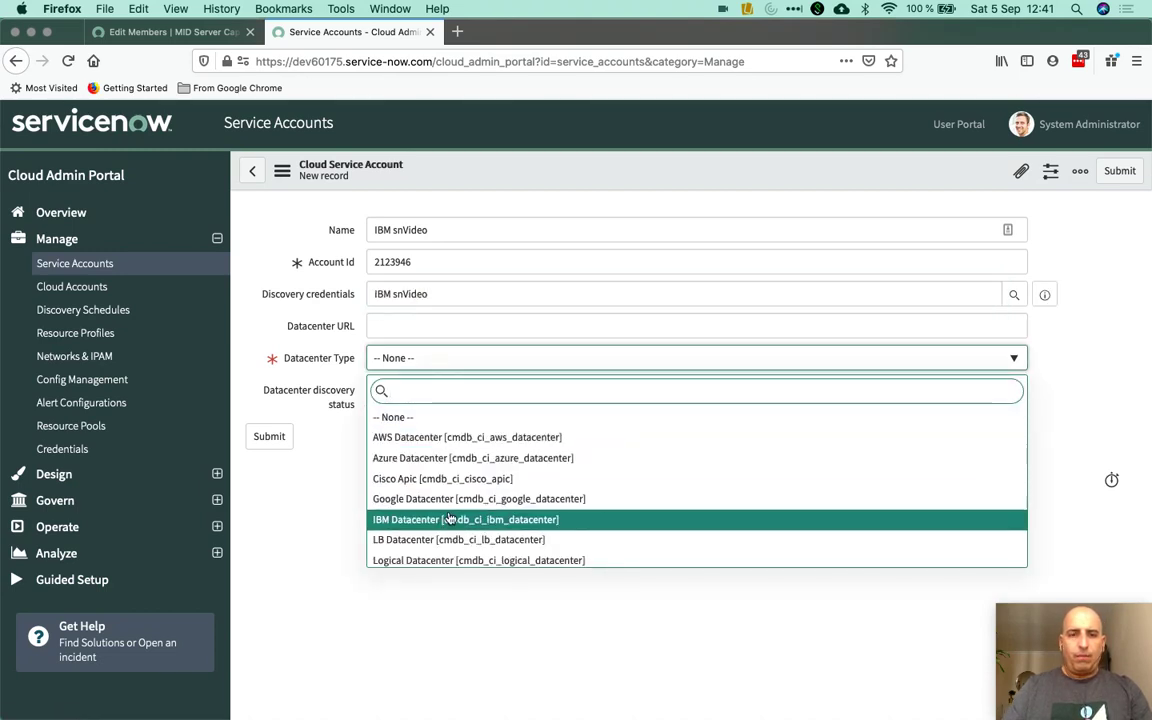
left_click(449, 518)
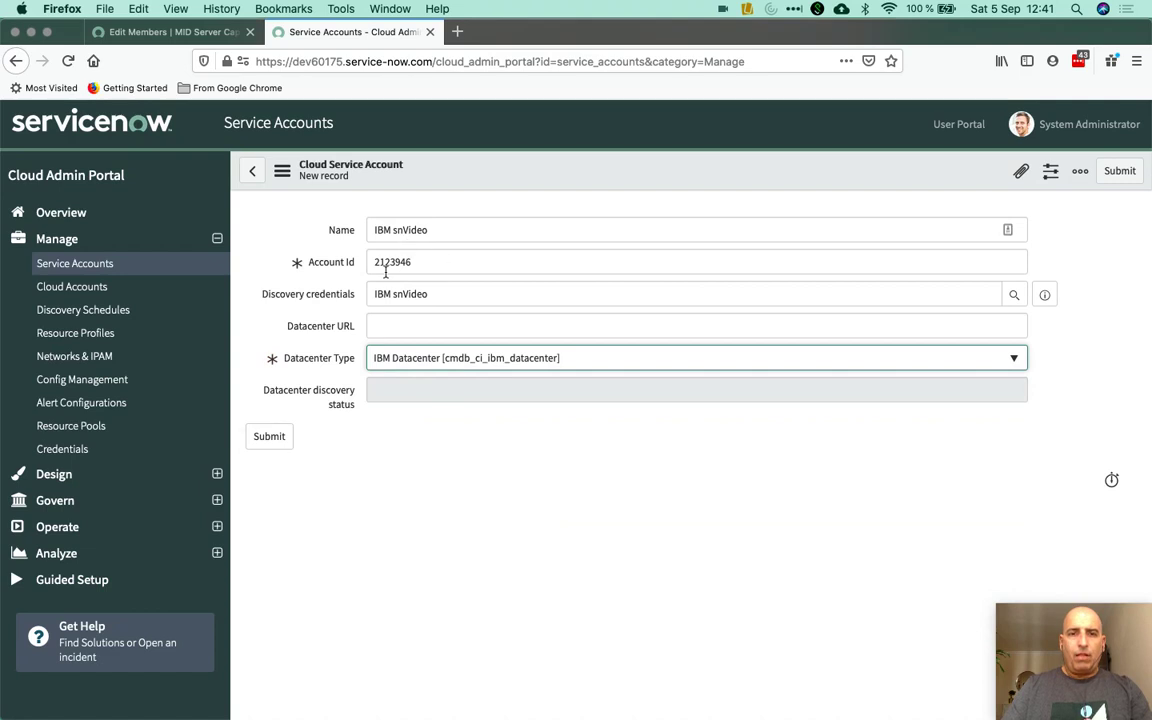
left_click(280, 440)
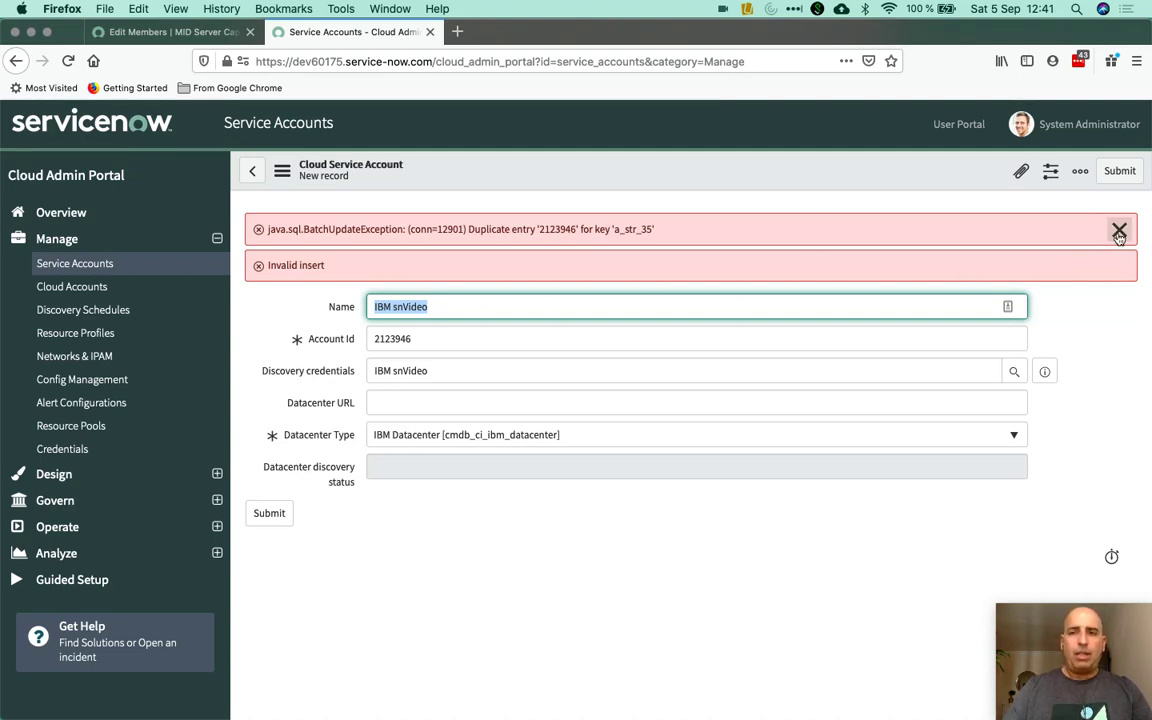
left_click(1119, 231)
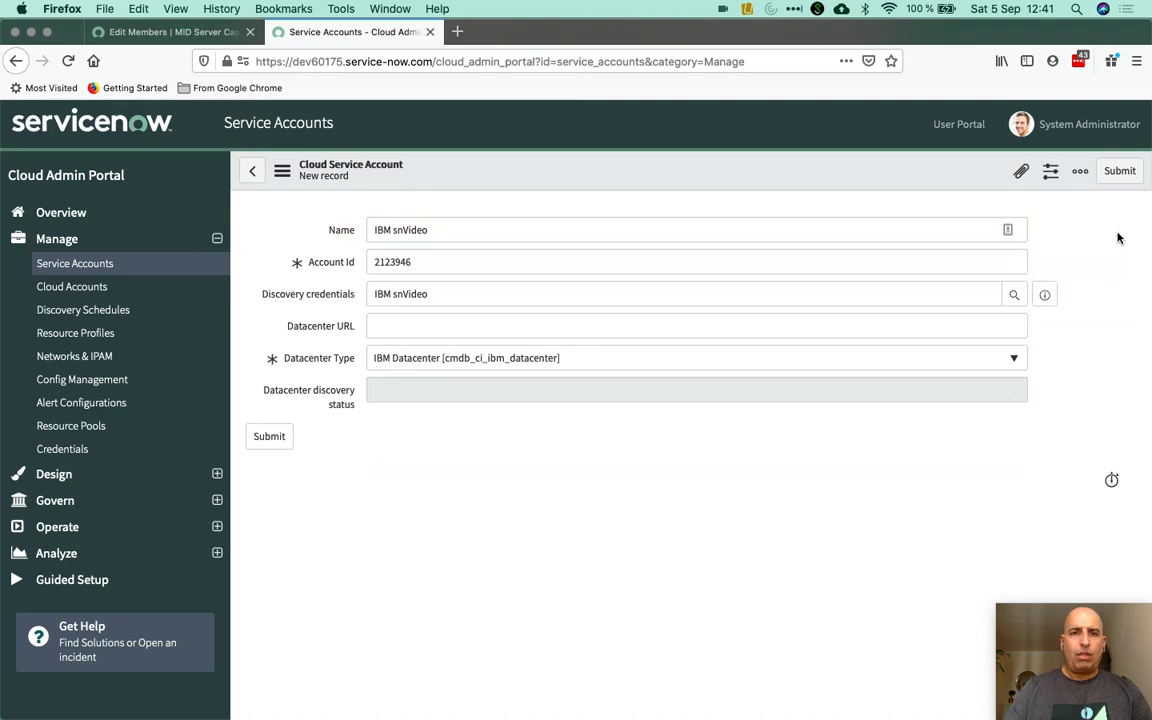
Start a new cloud account named IBM2 with IBM as the cloud provider
left_click(127, 290)
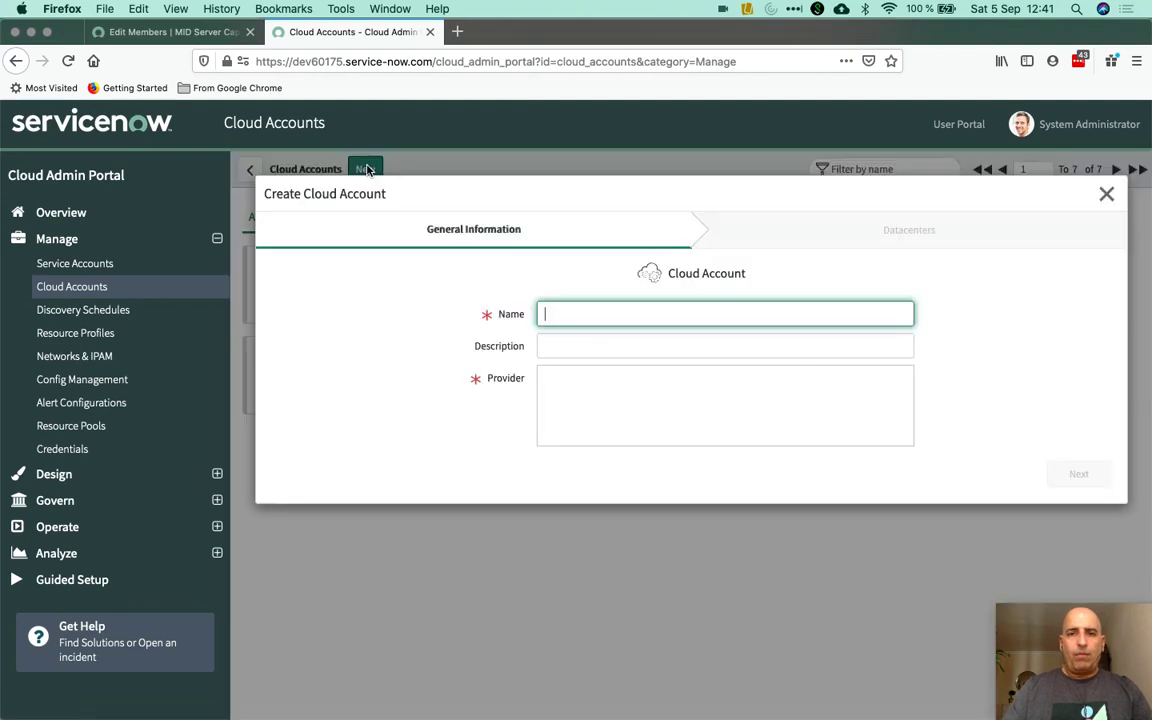
left_click(365, 169)
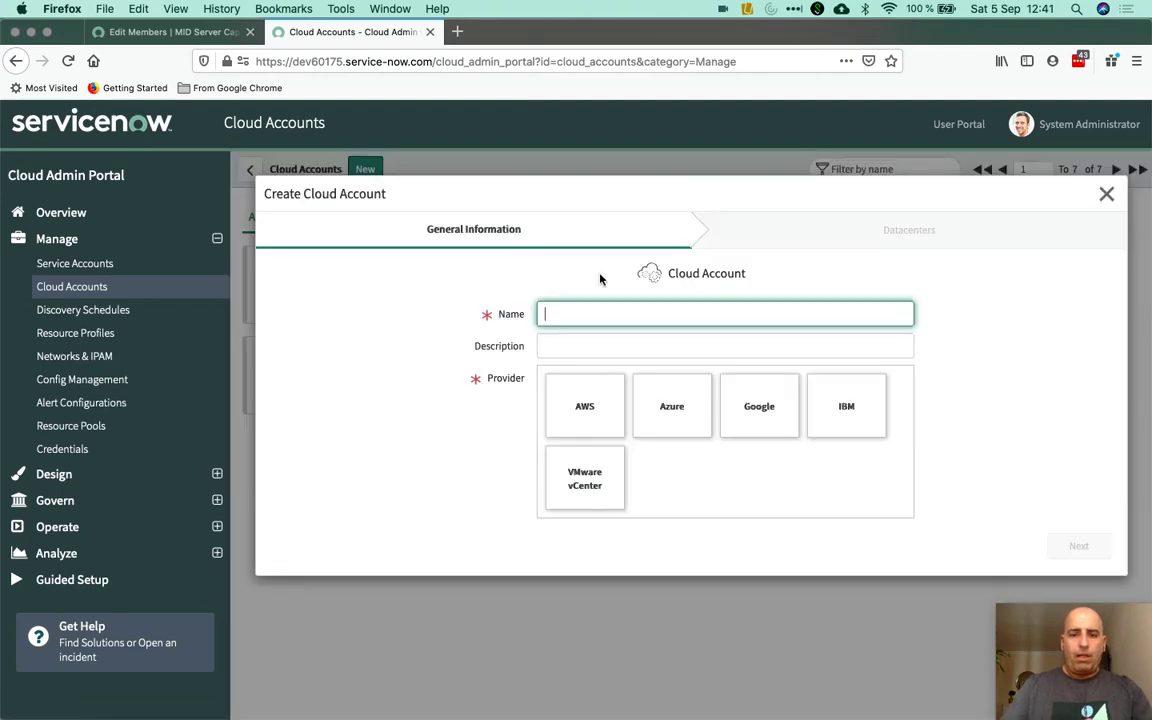
type("IBM")
left_click(839, 418)
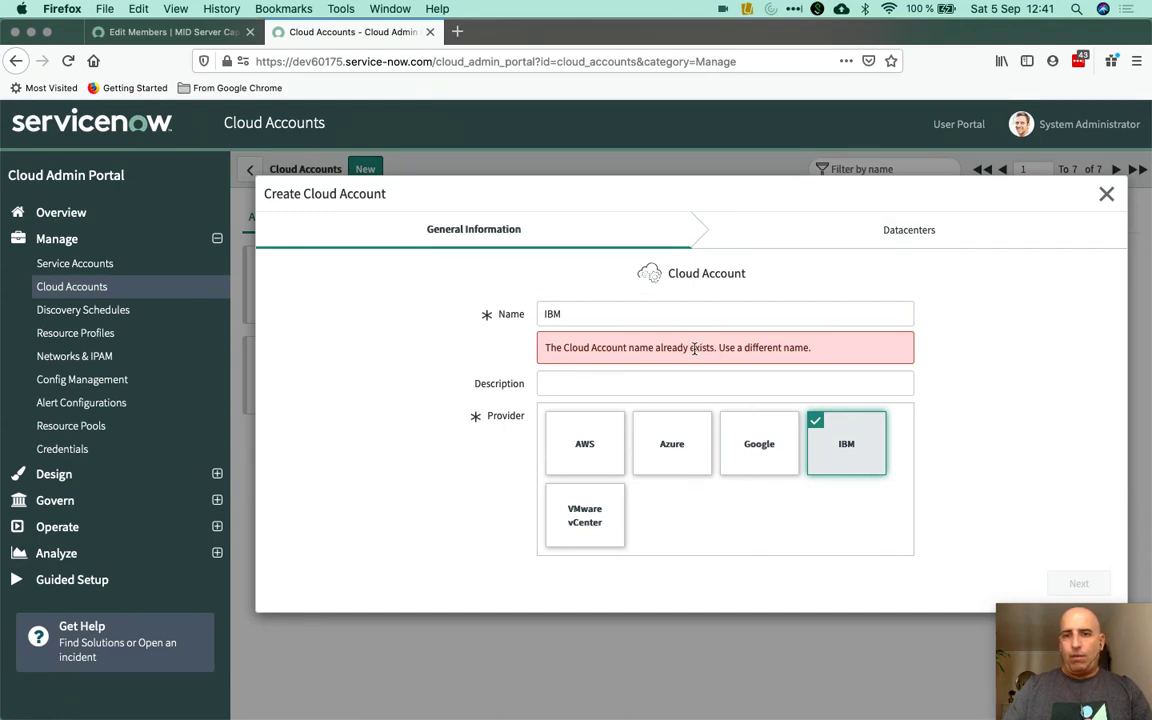
left_click(601, 313)
type("2")
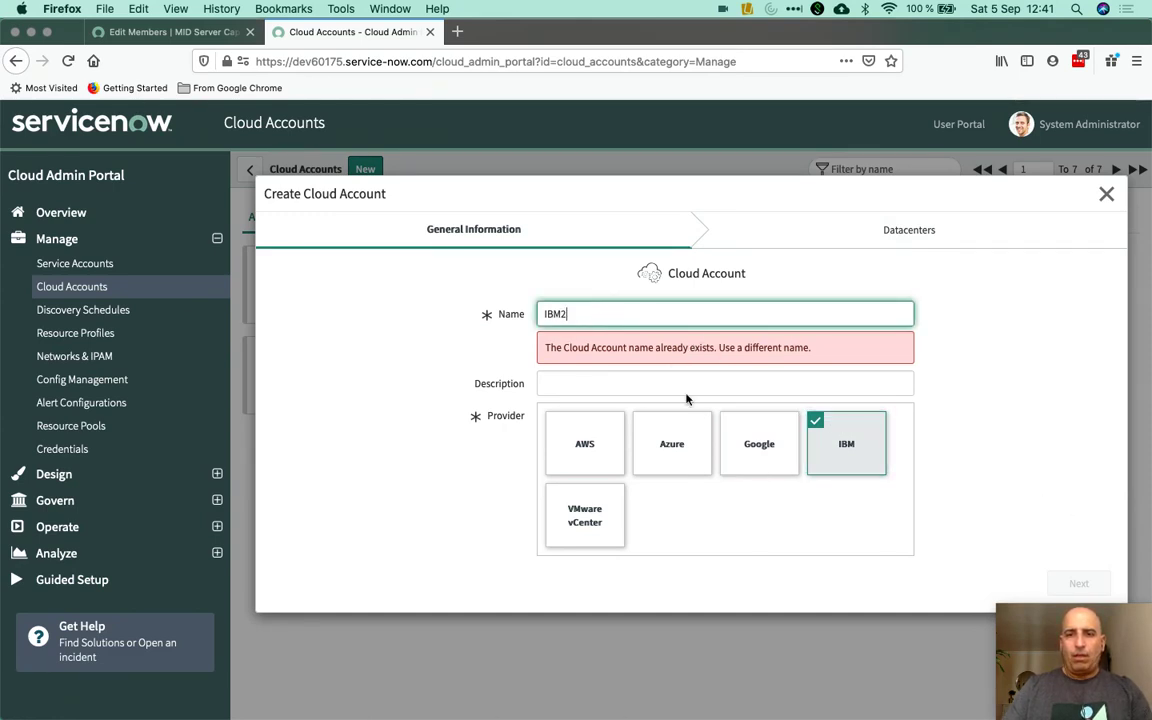
left_click(670, 371)
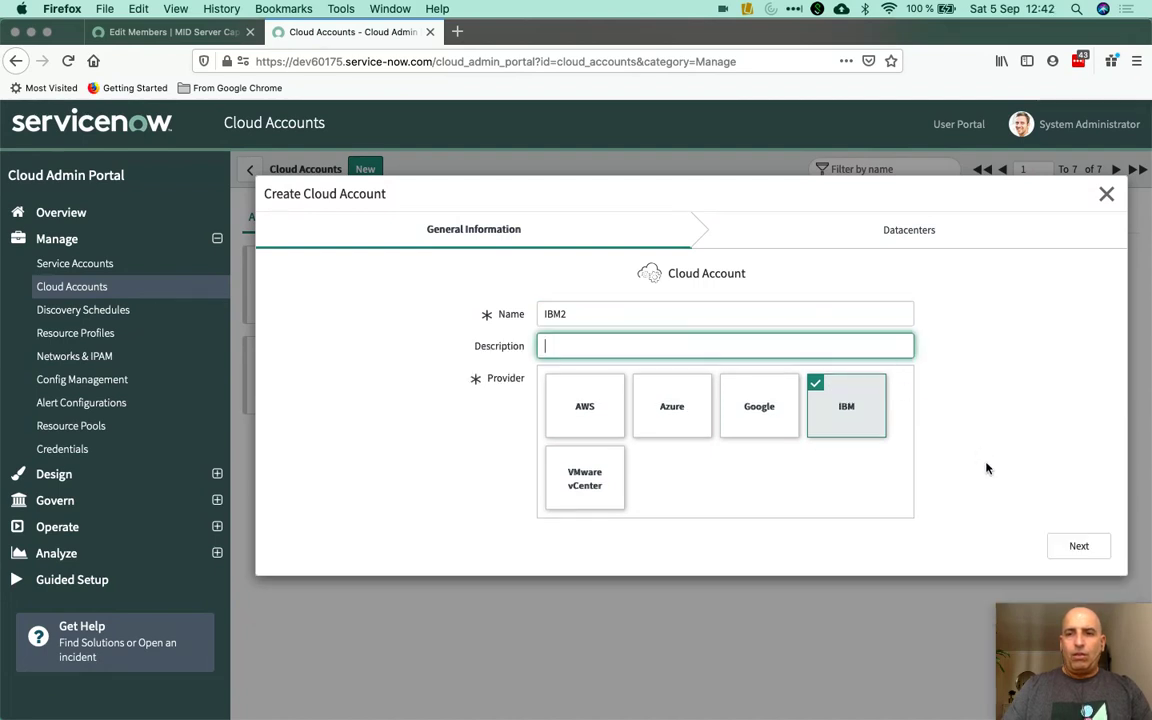
Attach the ap-north and ap-south datacenters, save the IBM2 account, and close the window
left_click(1077, 547)
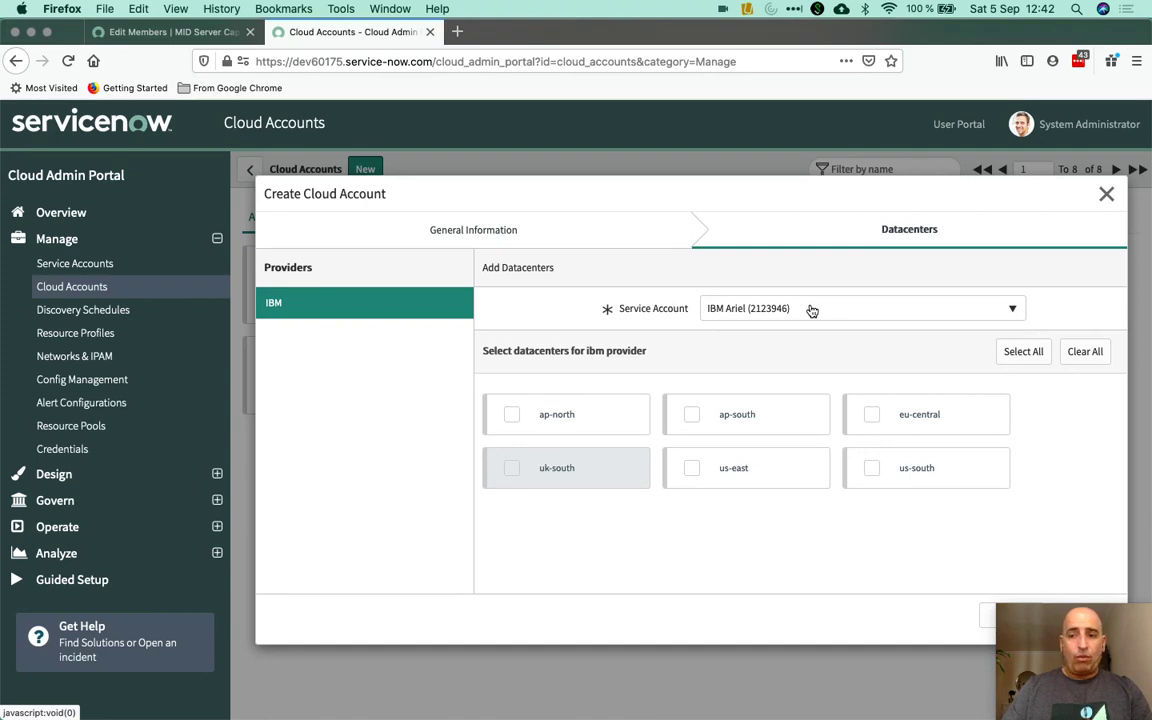
mouse_move(548, 484)
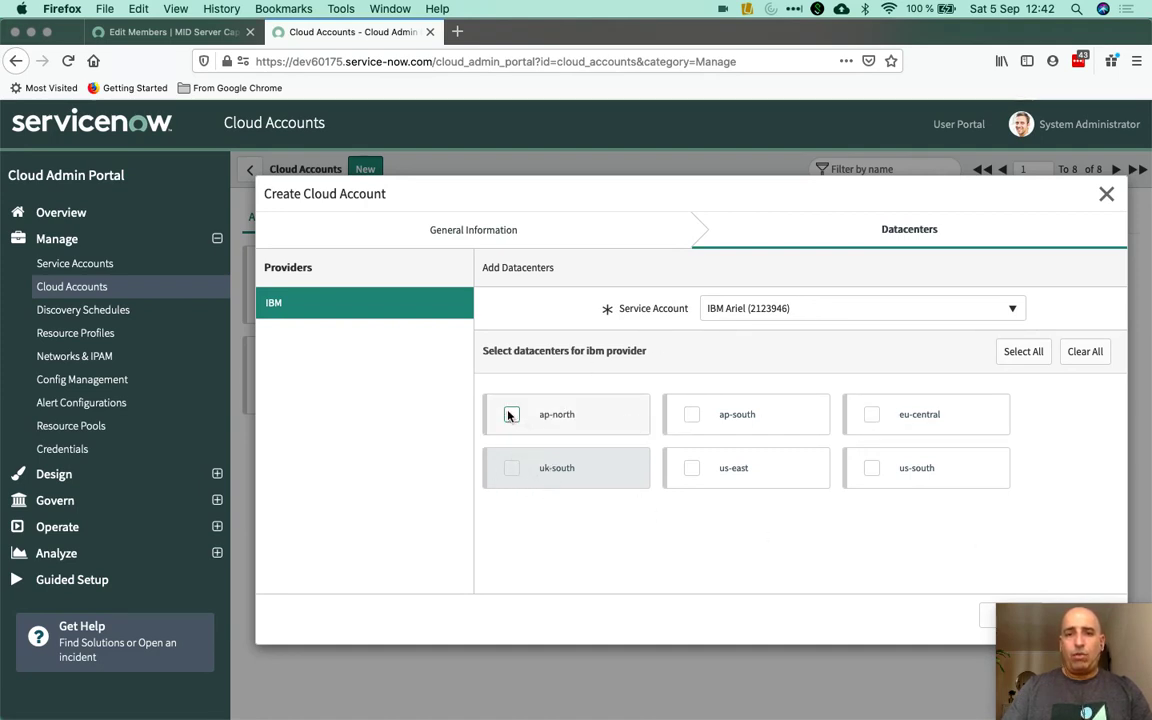
left_click(523, 416)
left_click(691, 412)
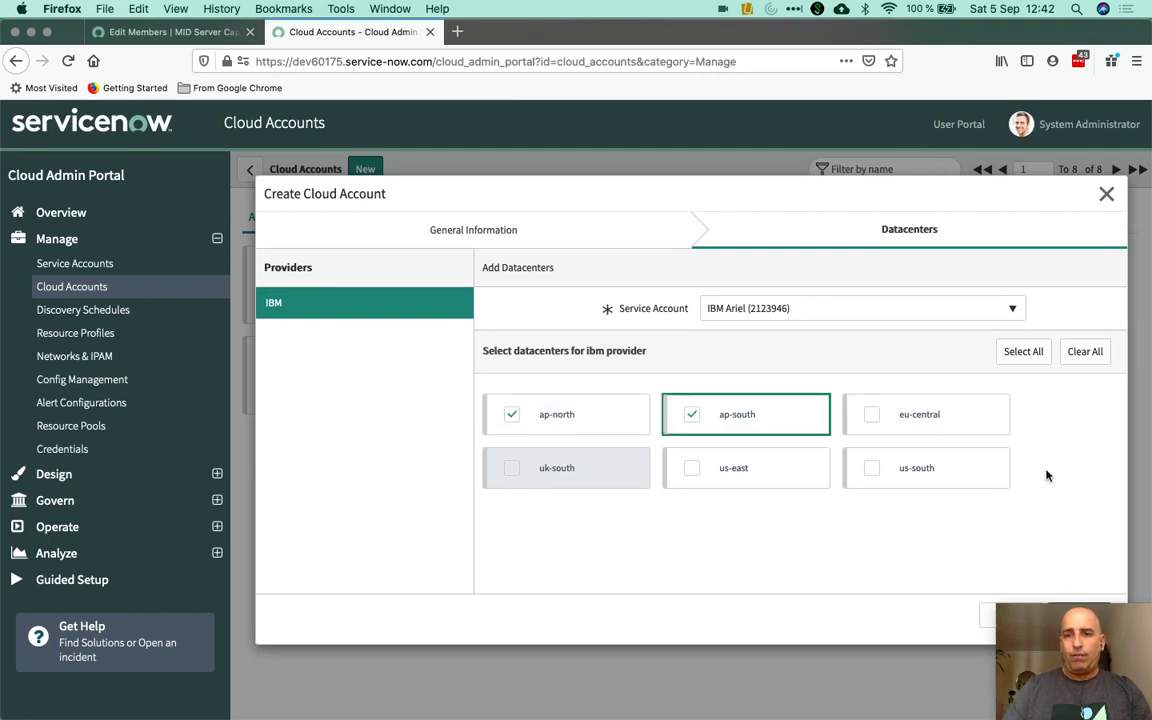
left_click(1074, 608)
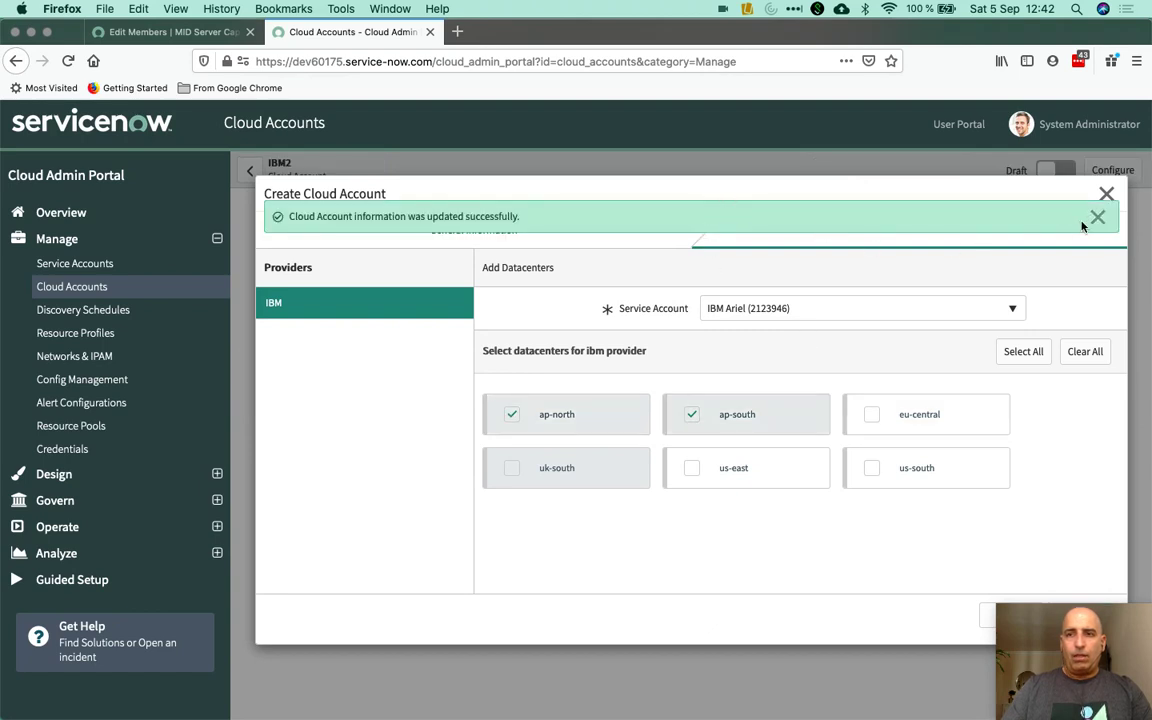
left_click(1106, 193)
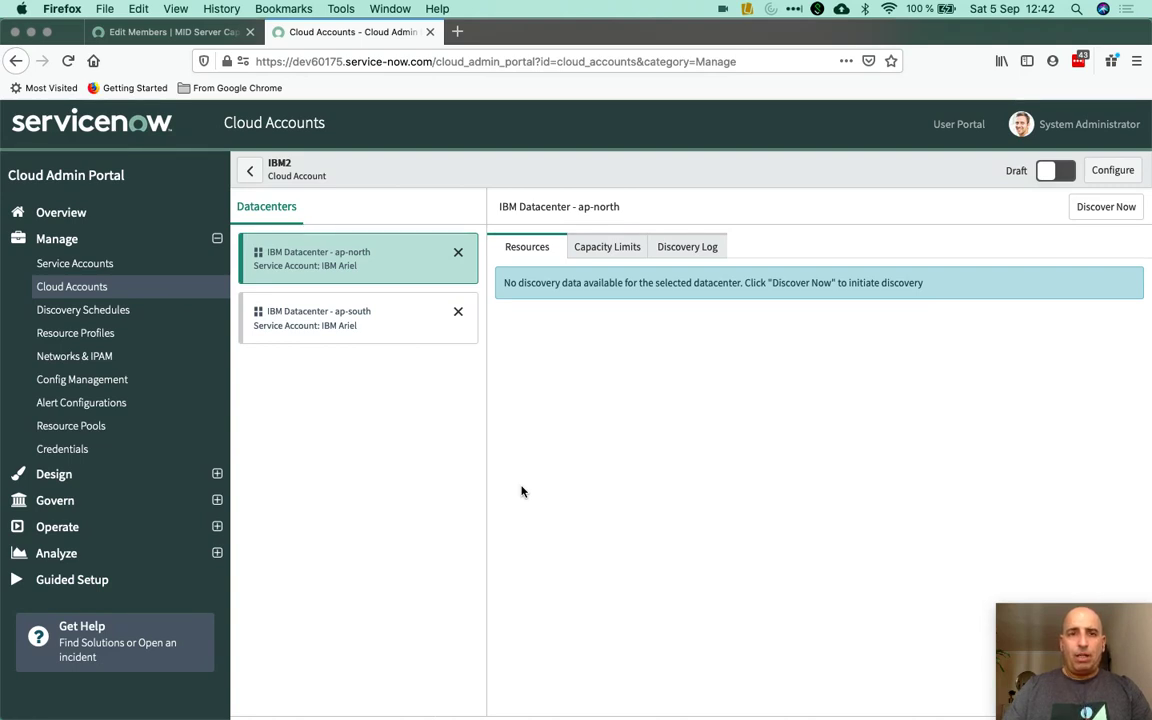
Check IBM Cloud's Resource List for the London 02 virtual server and Cloud Object Storage
key("ctrl+Left")
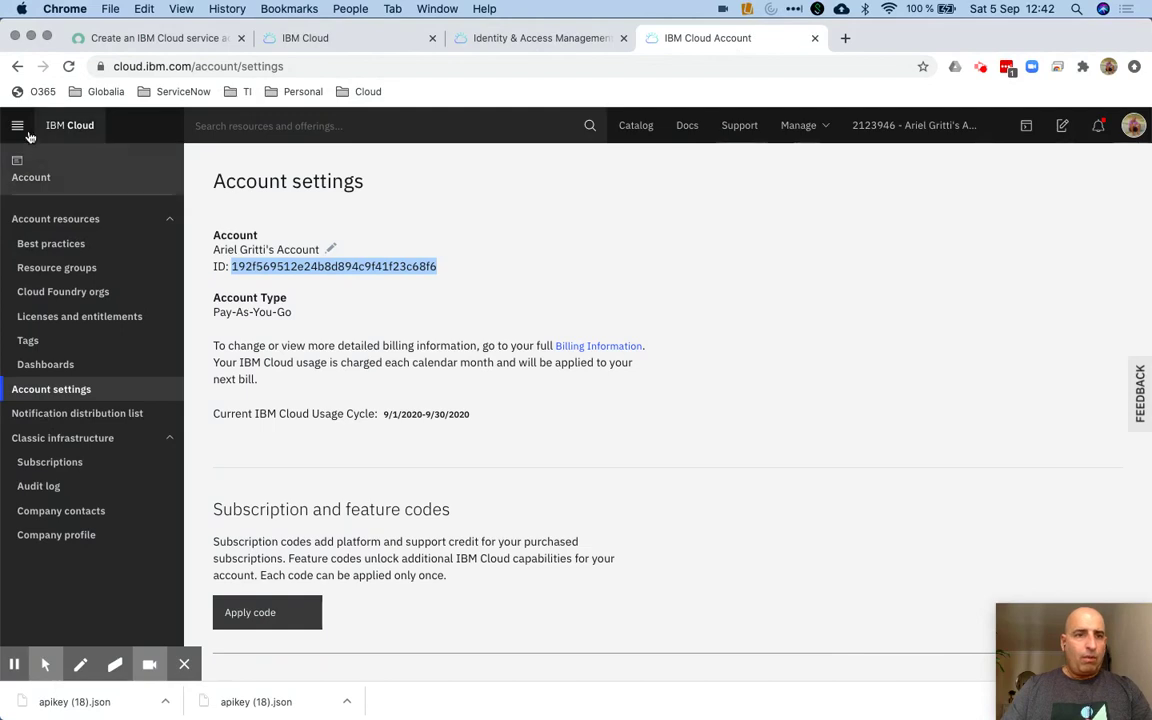
left_click(18, 126)
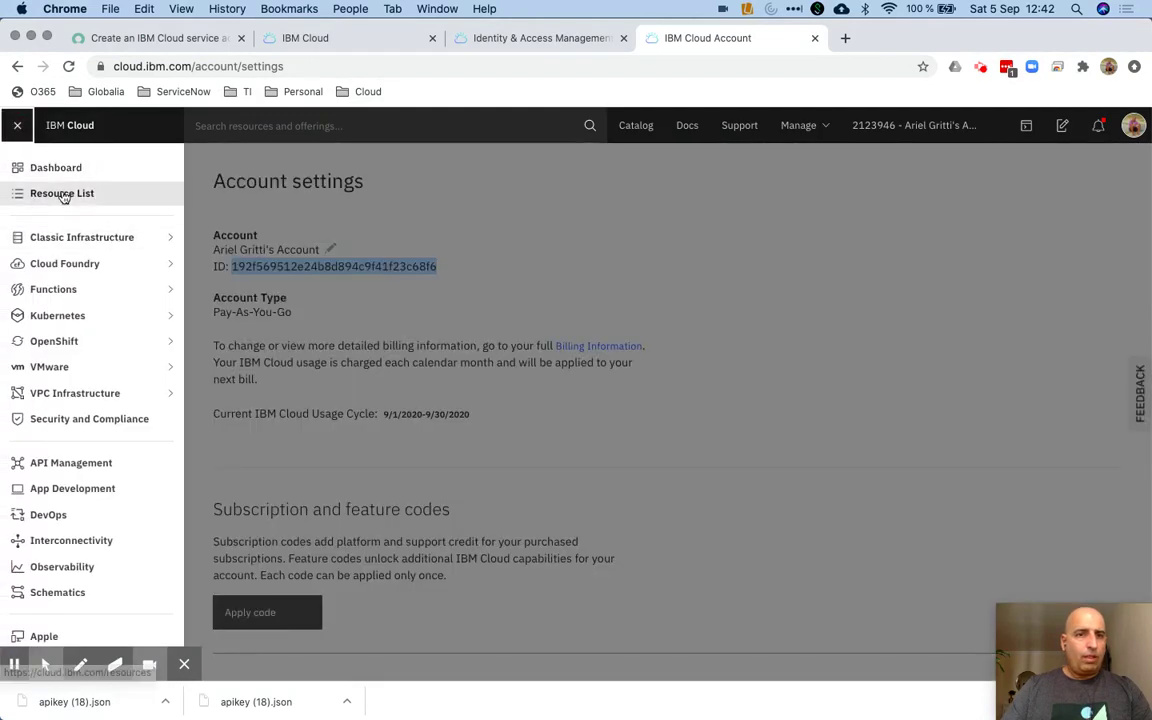
left_click(123, 200)
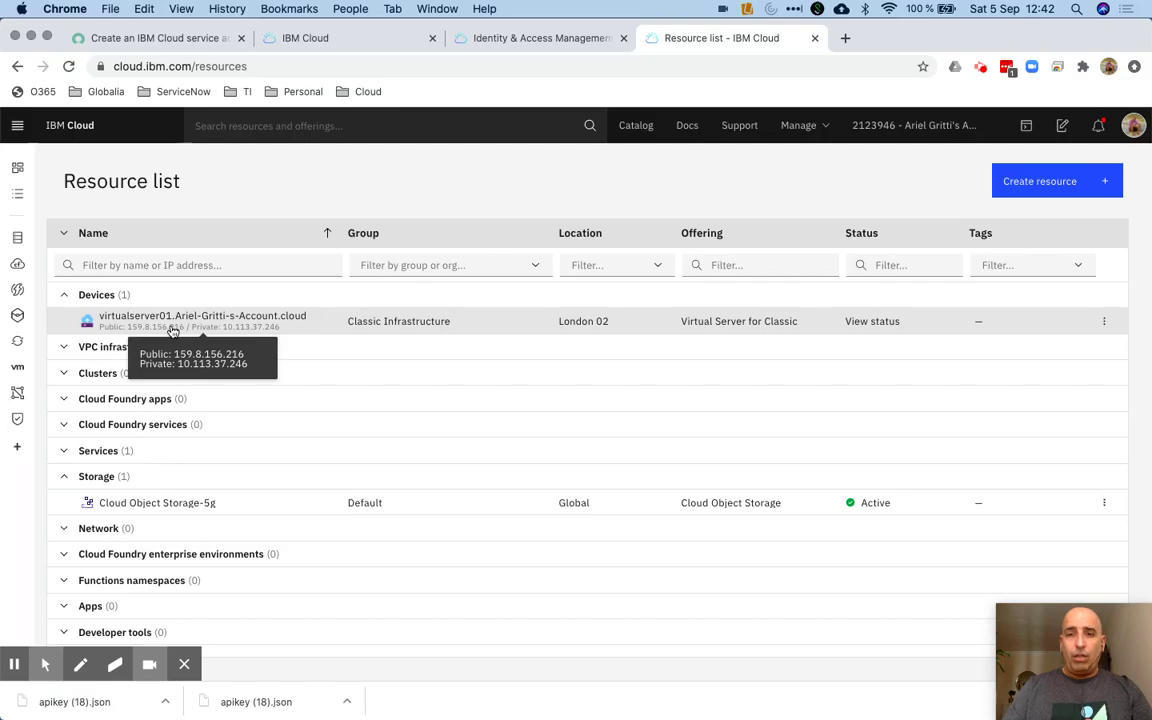
key("ctrl+Right")
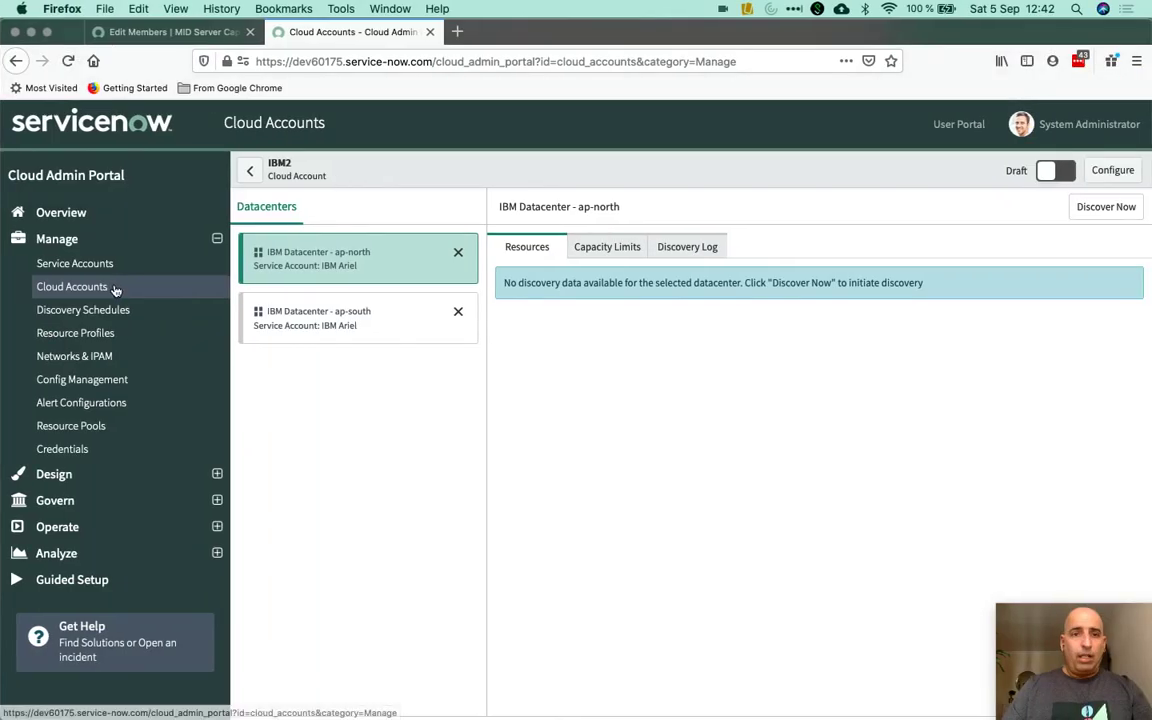
Open the IBM cloud account's Virtual Machine Instances, showing virtualserver01 running
left_click(116, 290)
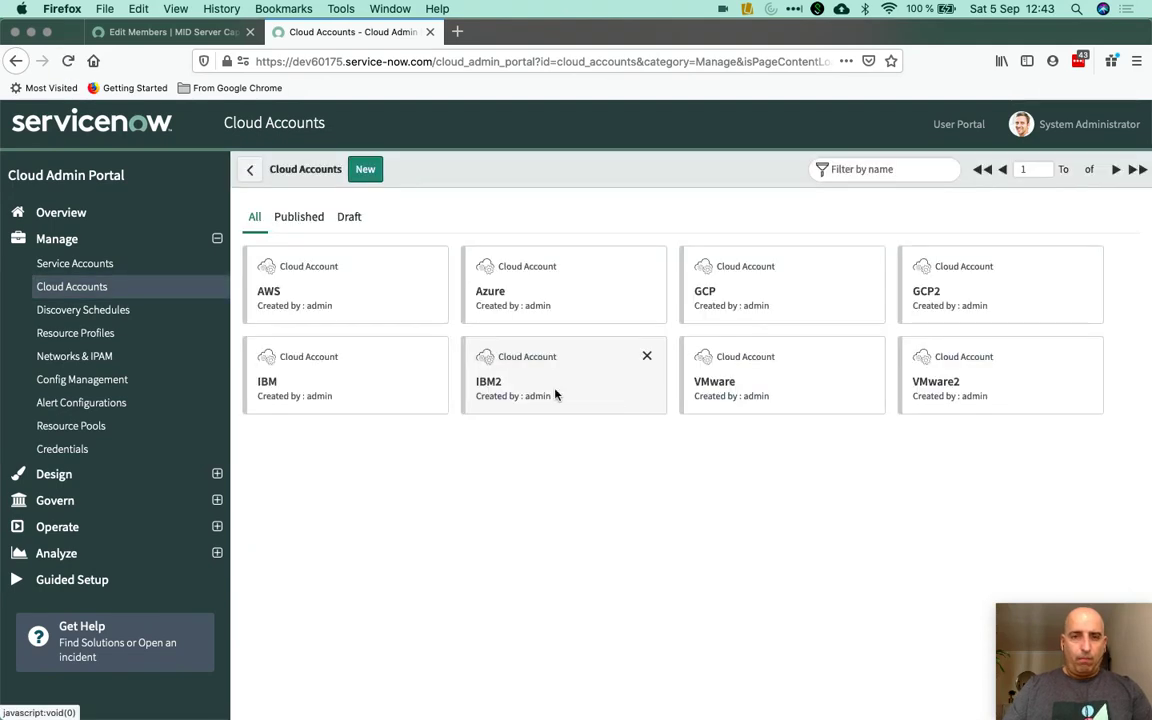
left_click(326, 383)
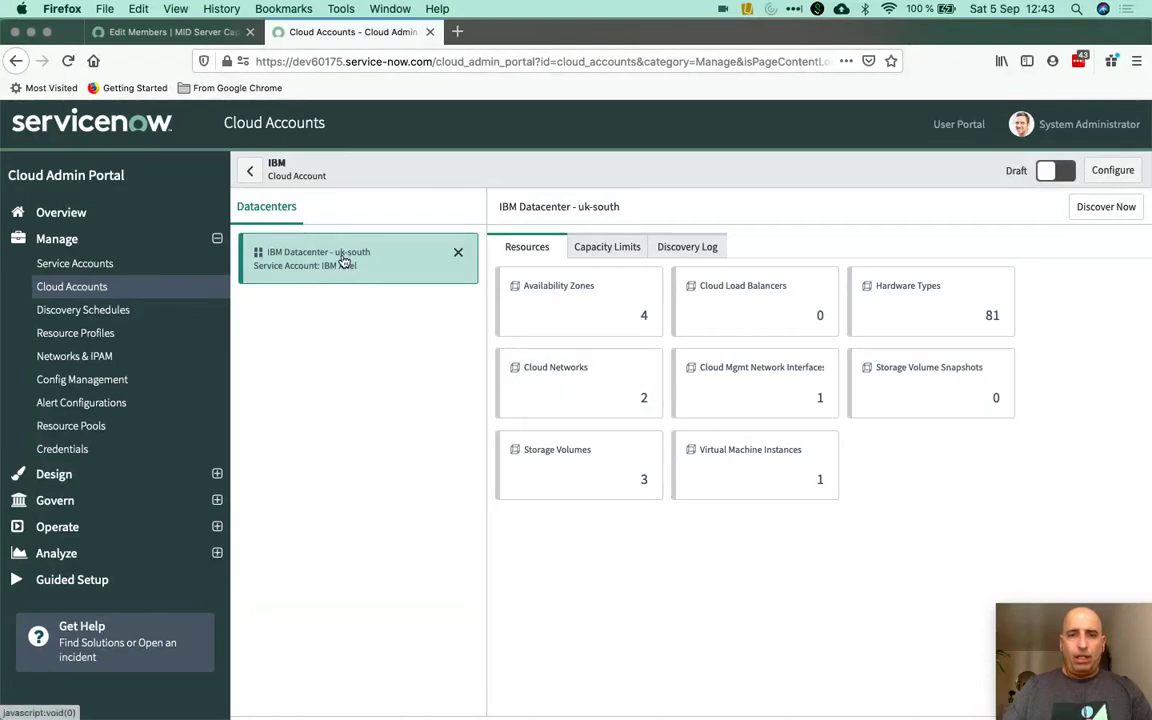
left_click(778, 455)
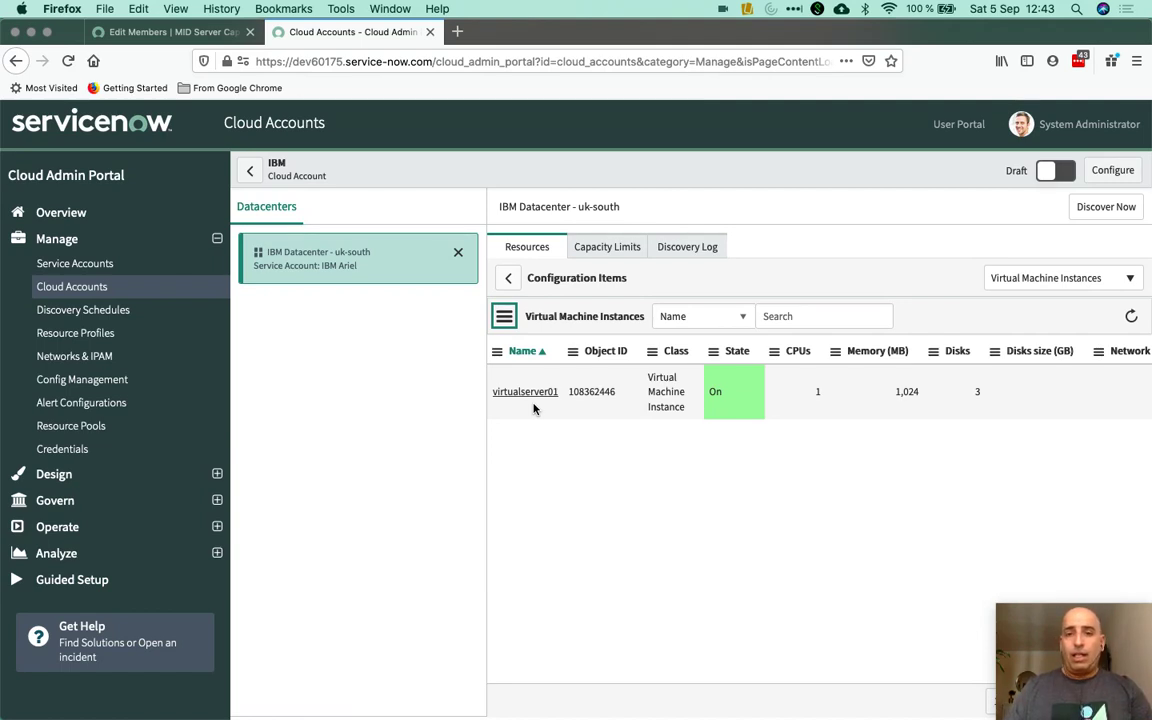
key("ctrl+Left")
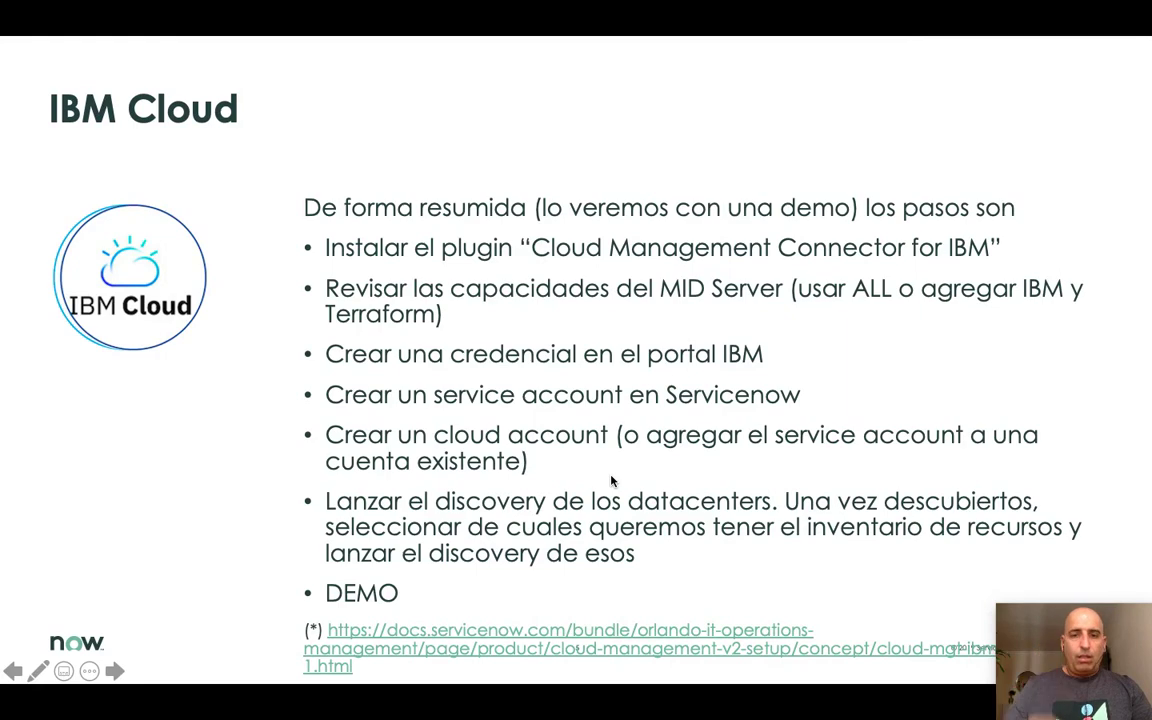
Advance the slideshow to the IBM - Troubleshooting slide
left_click(115, 671)
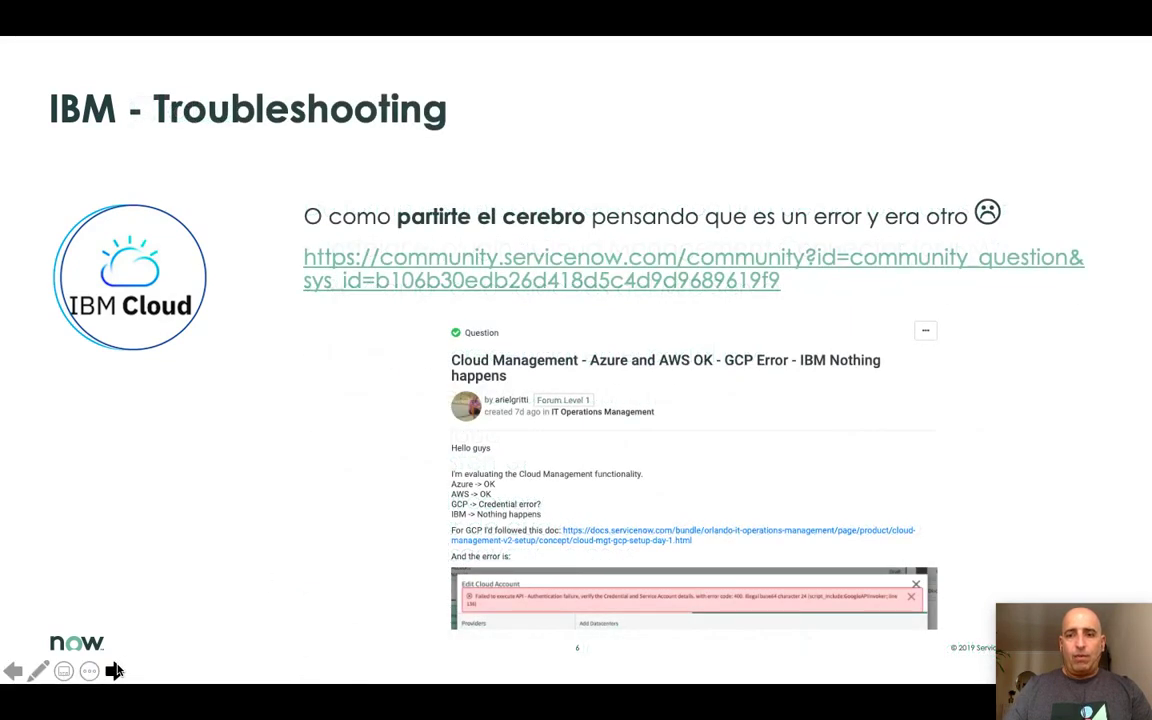